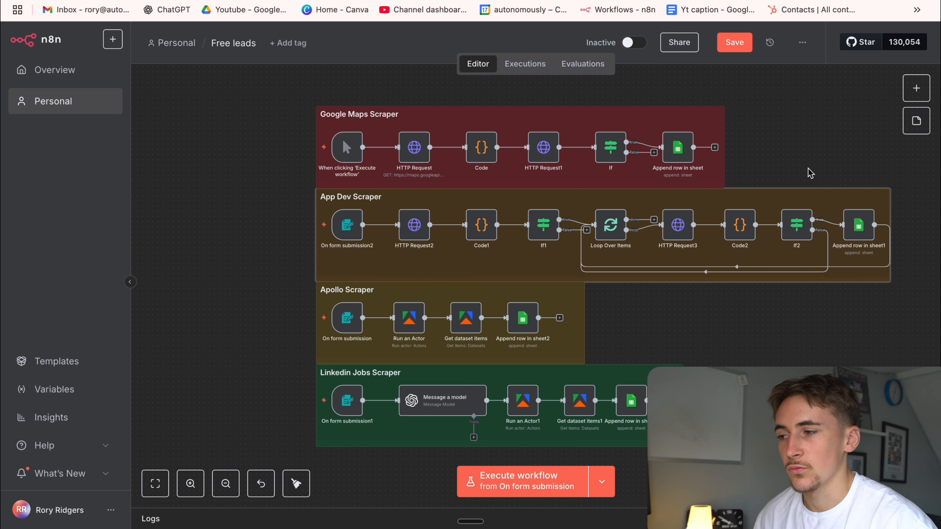
scroll(809, 173, right, 1)
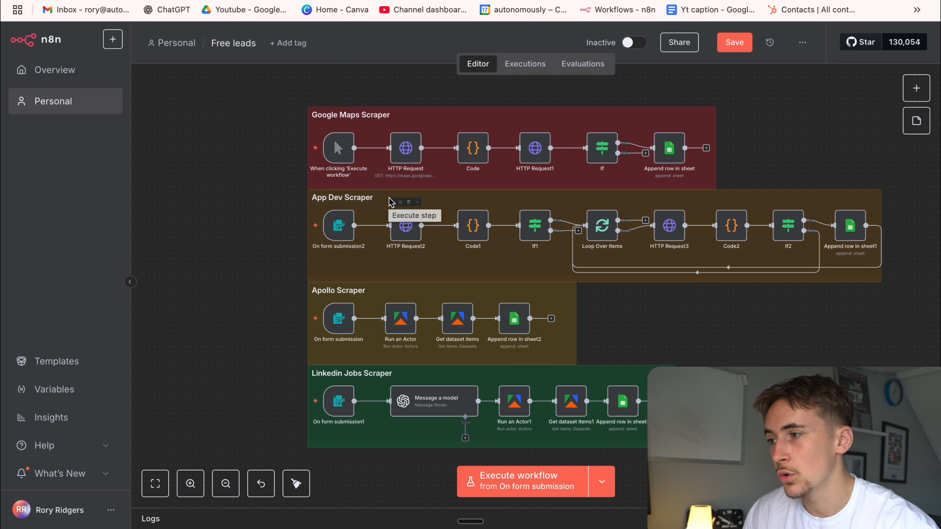
scroll(390, 207, down, 1)
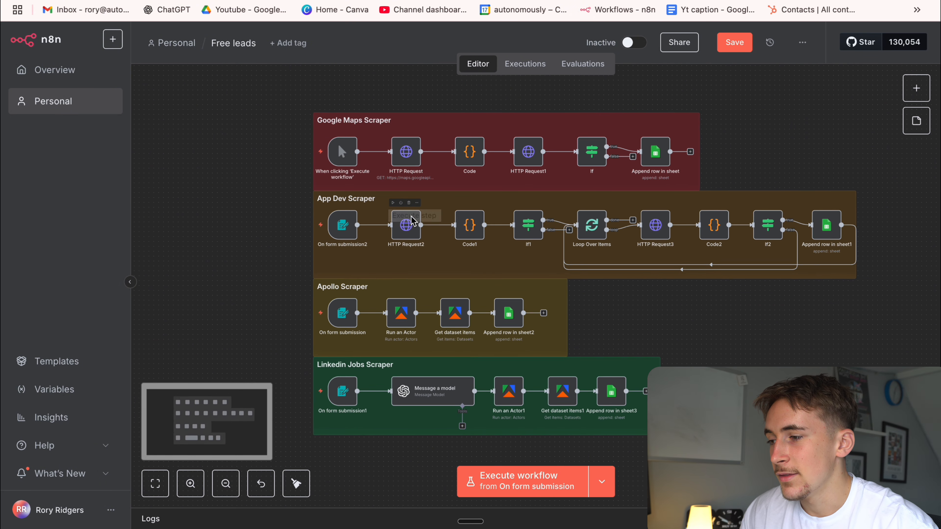
drag(586, 291, 588, 273)
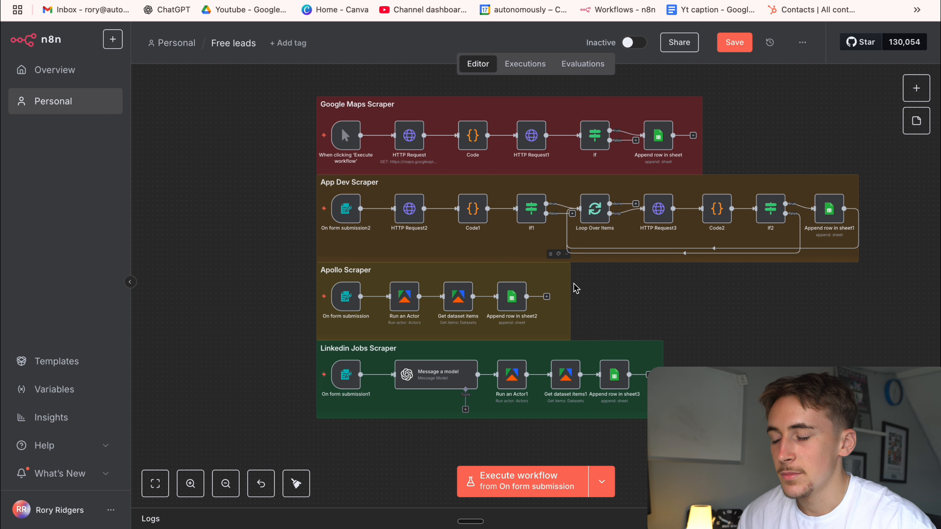
scroll(578, 288, down, 3)
scroll(701, 278, down, 2)
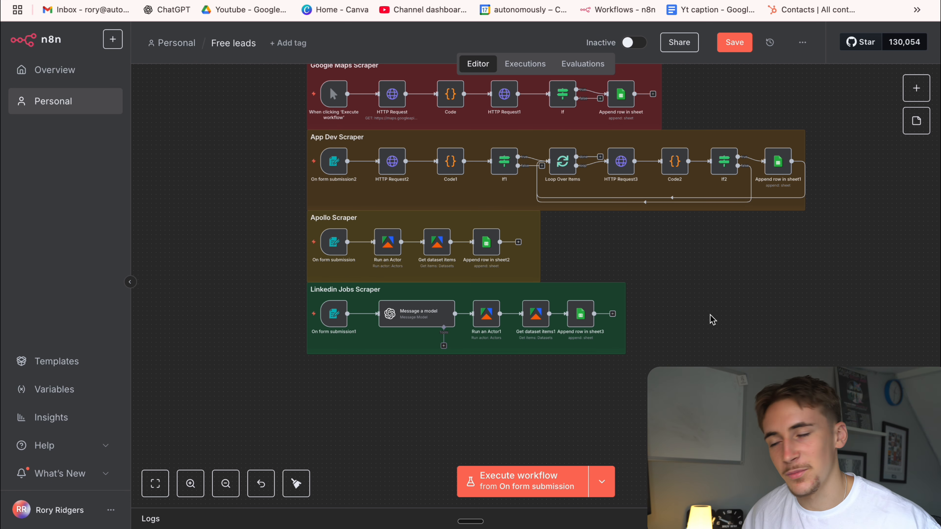
scroll(712, 320, up, 4)
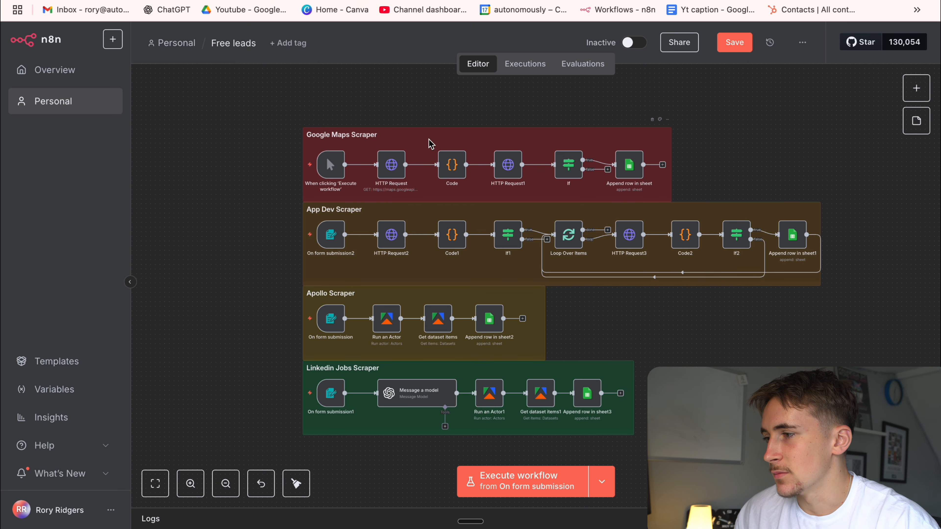
Open the Google Maps Scraper's first HTTP Request node to view its request settings, and return to the canvas.
double_click(192, 489)
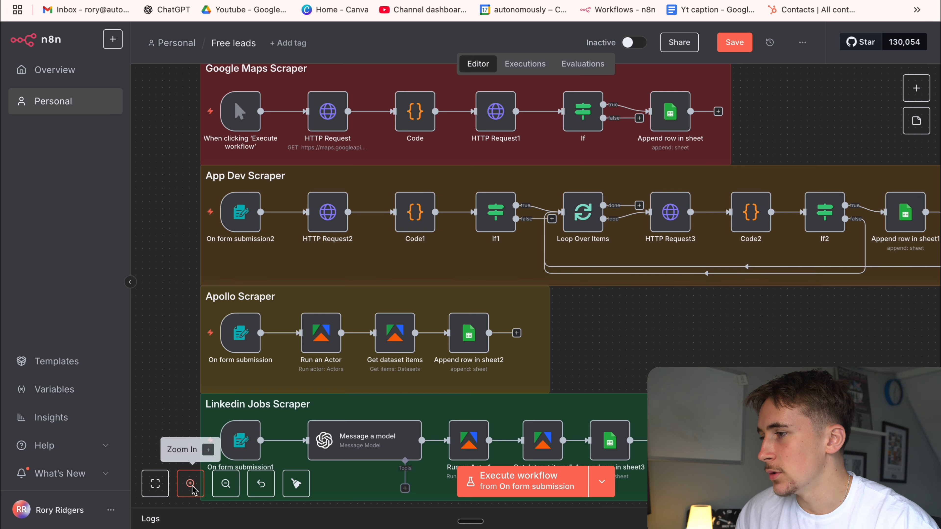
scroll(259, 265, up, 1)
drag(176, 261, 191, 400)
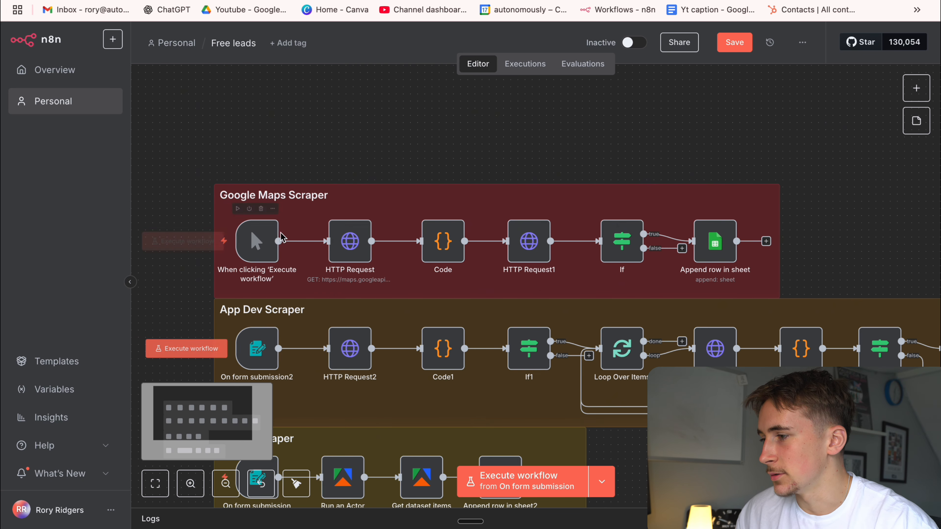
double_click(356, 240)
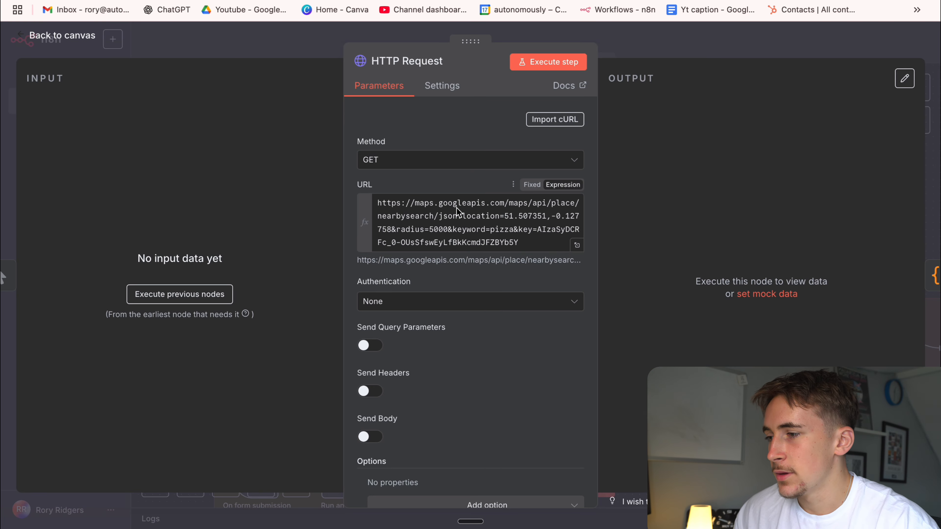
click(628, 50)
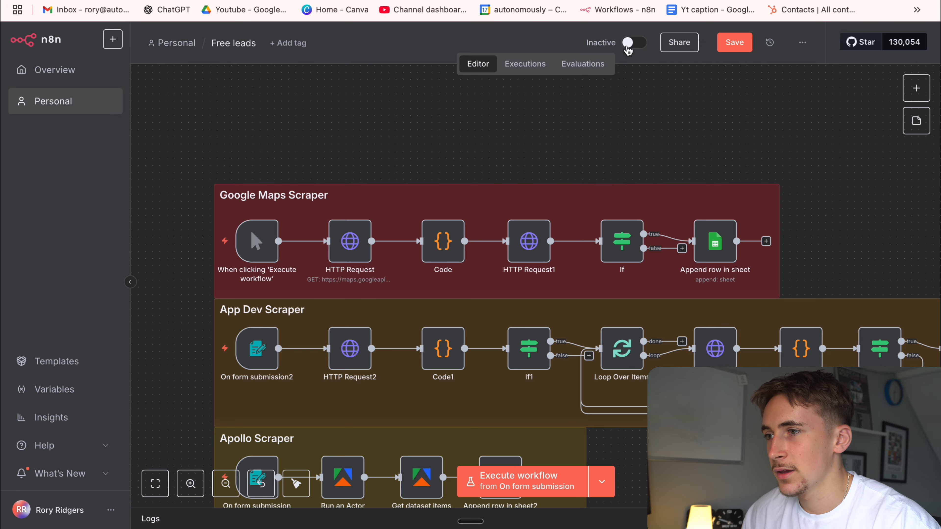
Search the web for "google cloud" in a new browser tab and open the Google Cloud console.
key(super+t)
text(google clou)
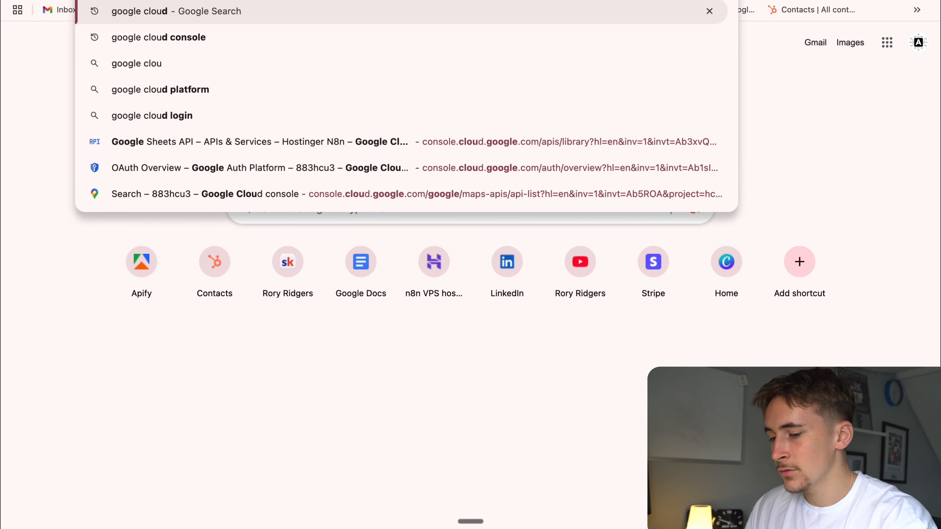
key(Return)
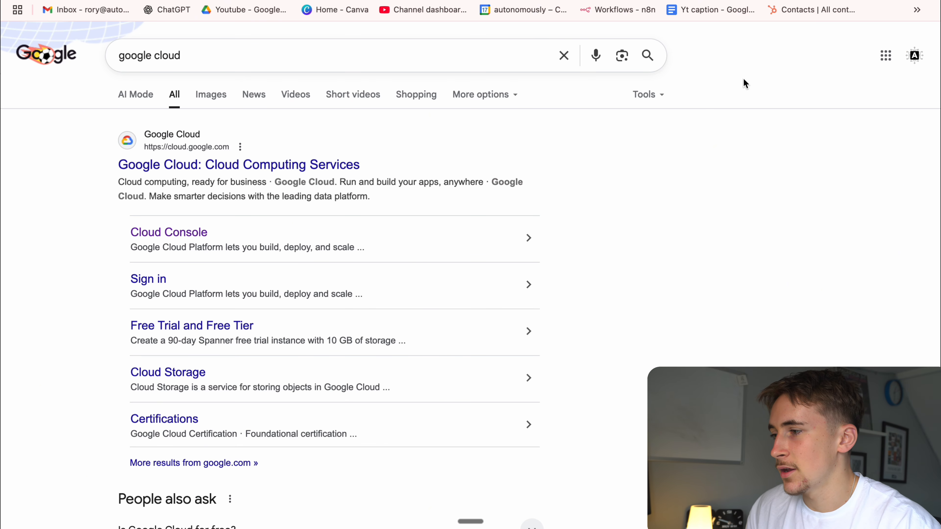
click(349, 168)
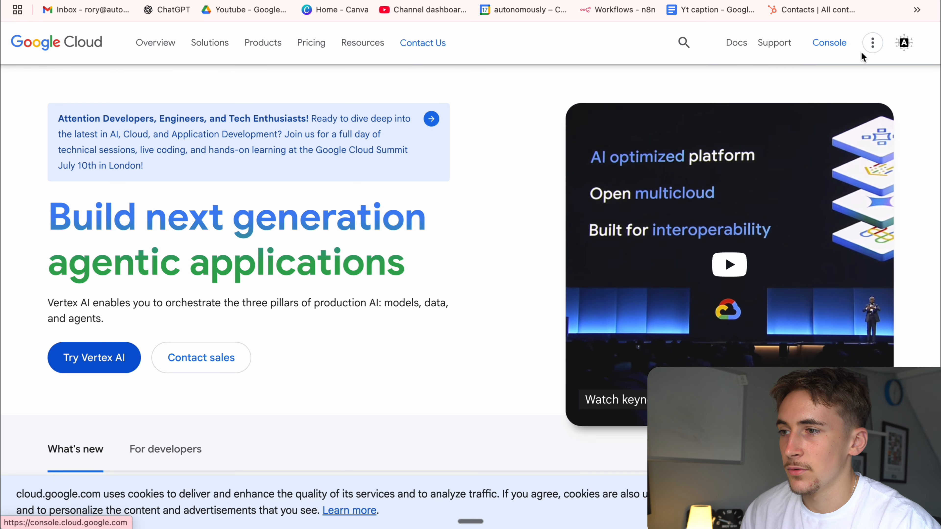
click(813, 42)
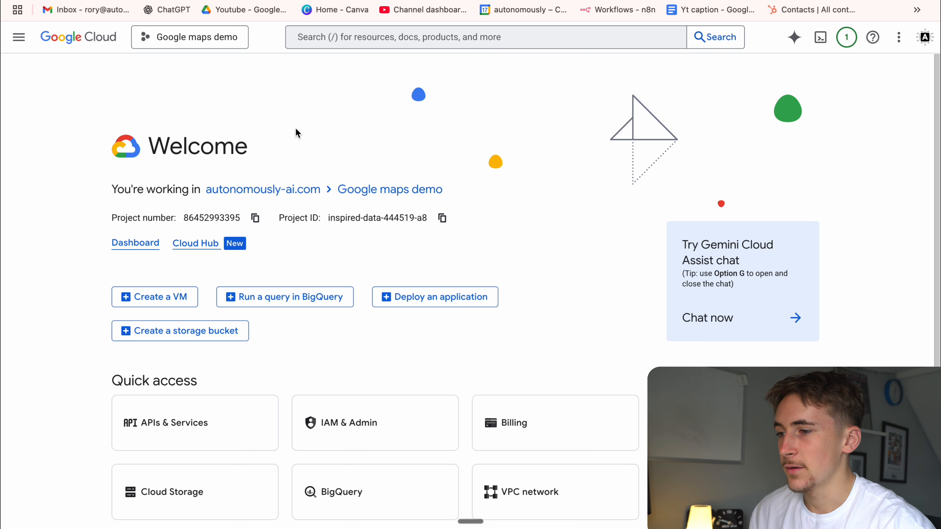
Open the Credentials page of APIs & Services for the Google maps demo project.
click(17, 46)
mouse_move(77, 246)
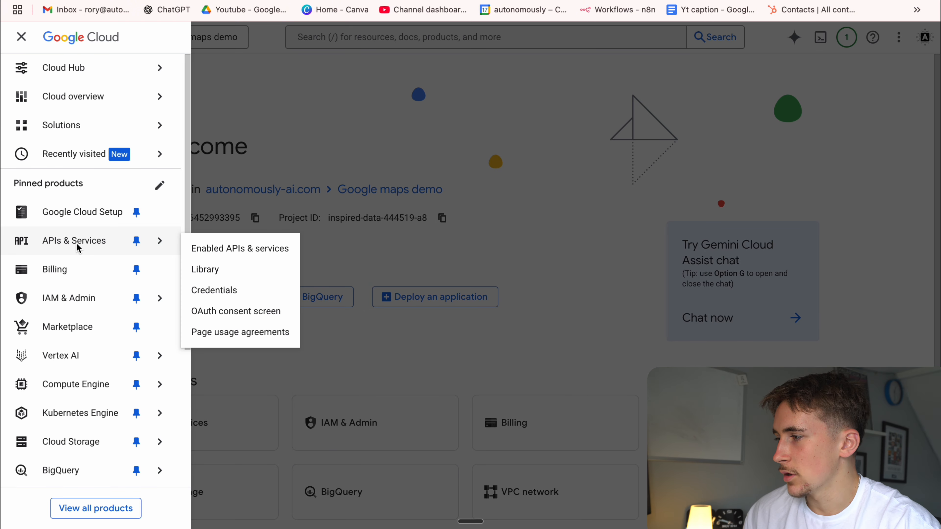
click(219, 252)
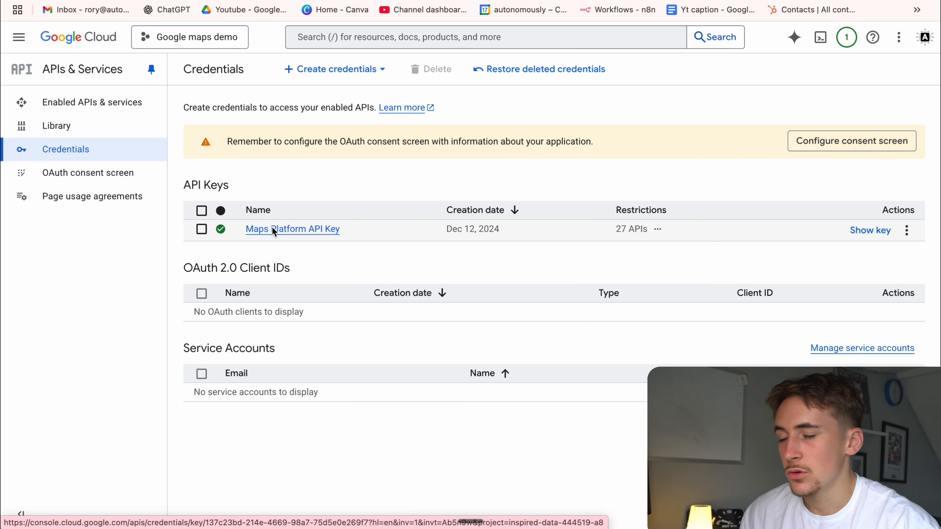
Search the console's products and resources for "google maps" and dismiss the search results.
click(358, 37)
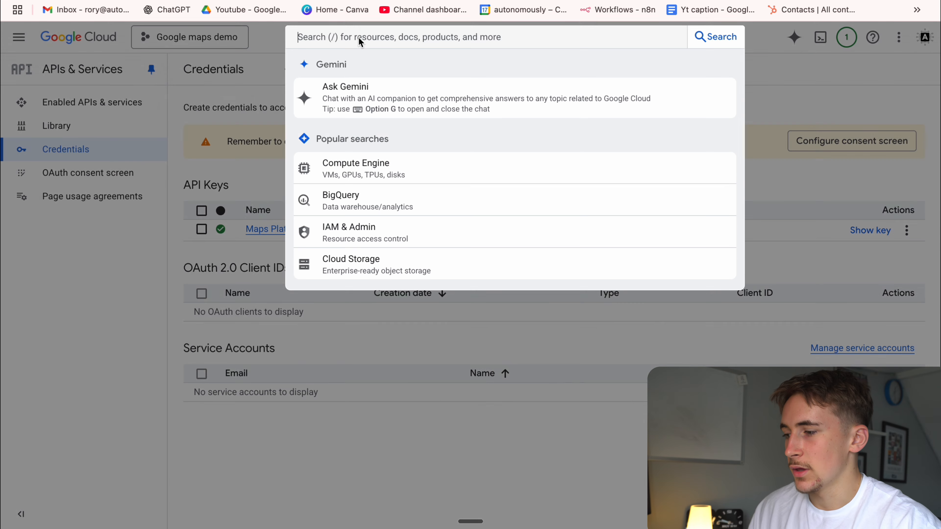
text(google ,a)
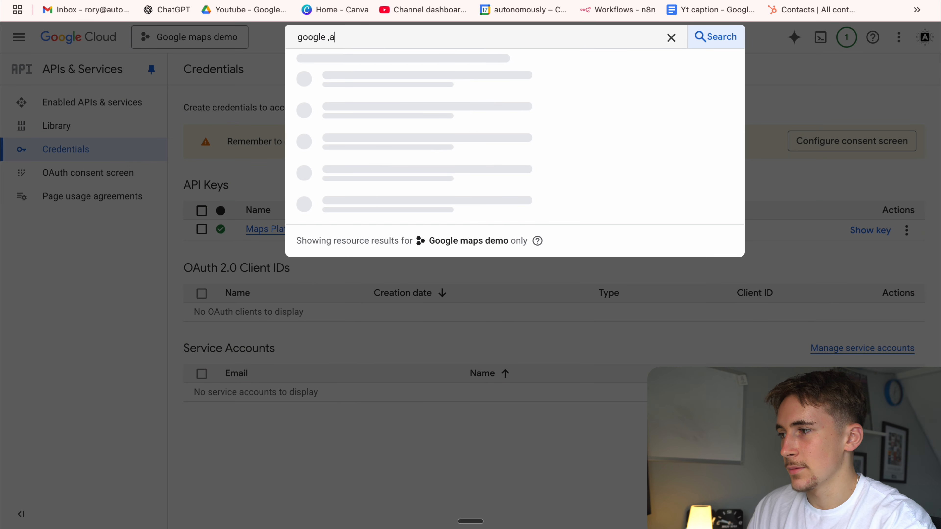
key(BackSpace)
key(BackSpace)
text(maps)
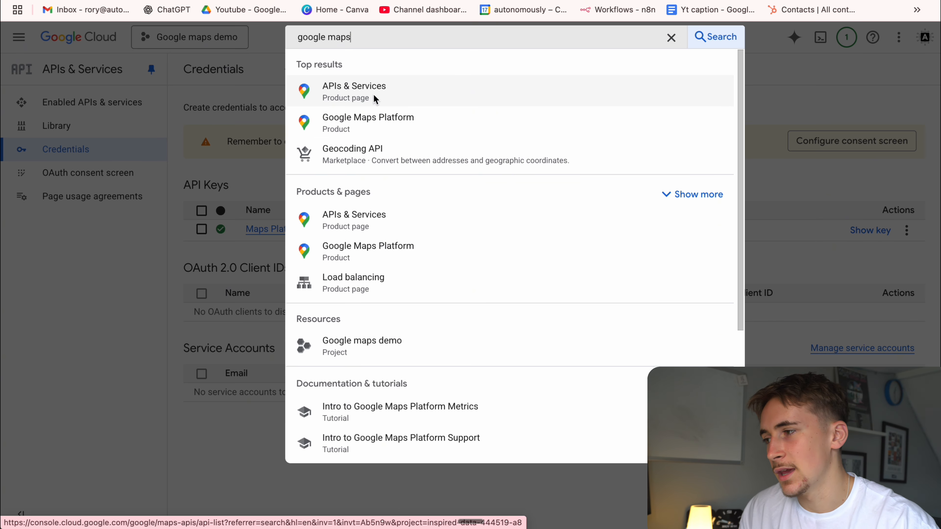
click(256, 180)
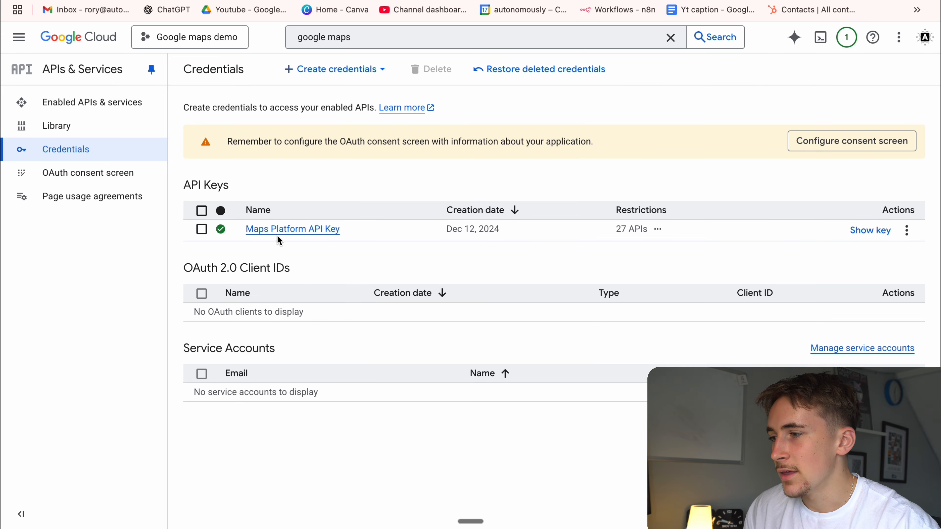
Open the Maps Platform API Key and review the list of APIs it is restricted to.
click(296, 228)
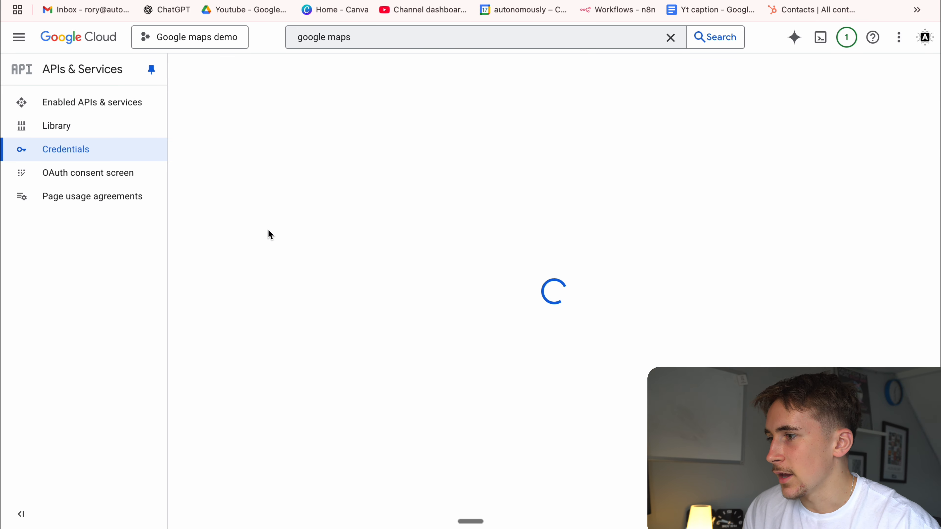
scroll(354, 209, down, 10)
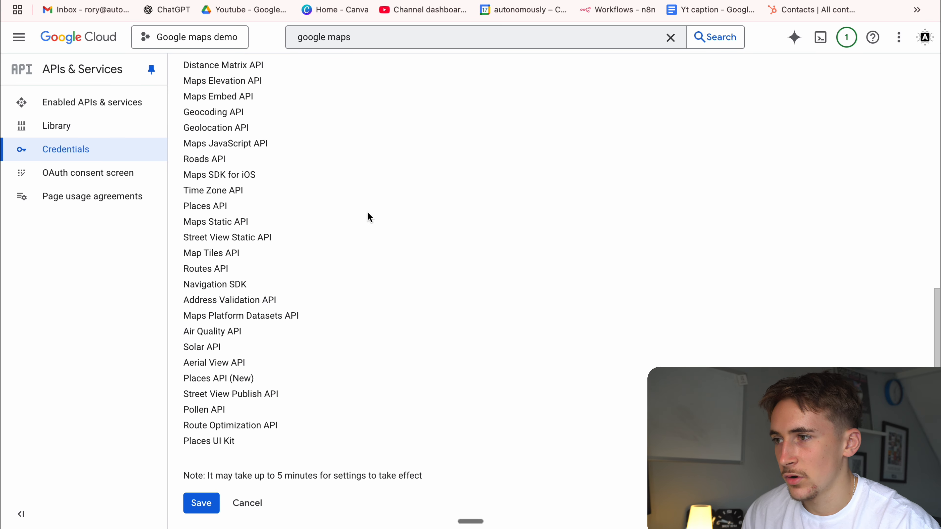
scroll(368, 213, up, 10)
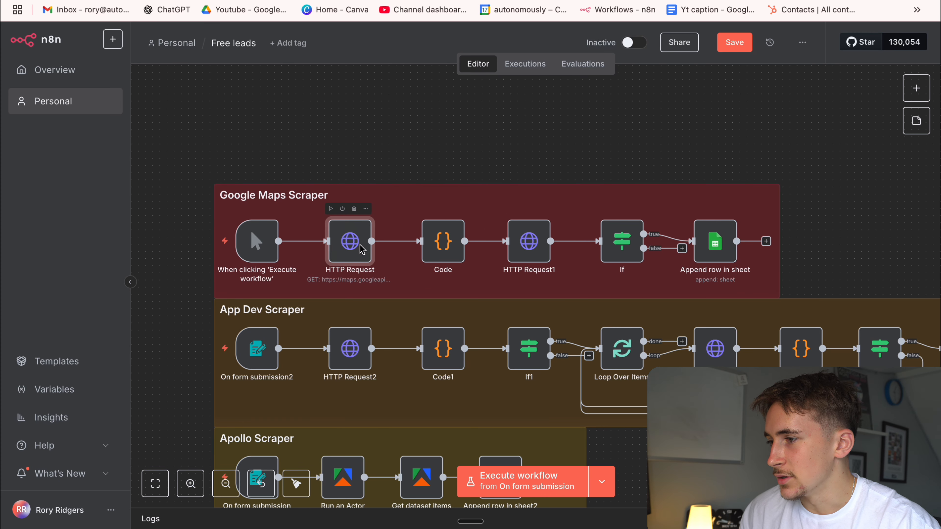
Switch back to n8n, highlight the API key in the URL of the Google Maps Scraper's first HTTP Request node, and execute that step.
double_click(361, 245)
drag(384, 209, 473, 228)
click(470, 222)
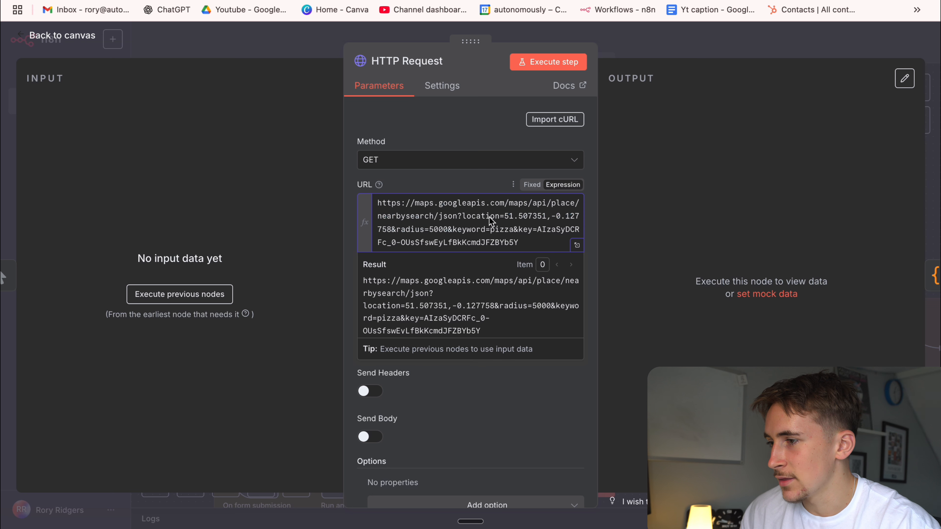
click(462, 222)
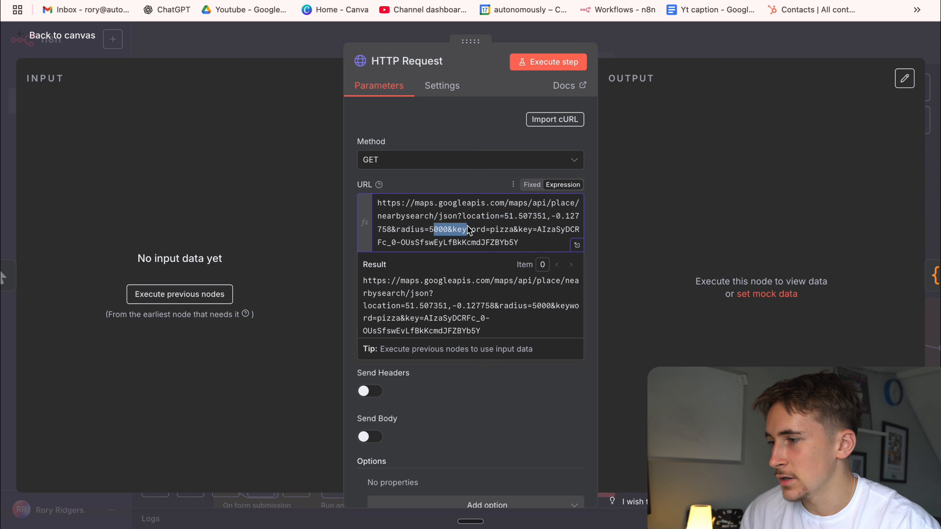
click(530, 234)
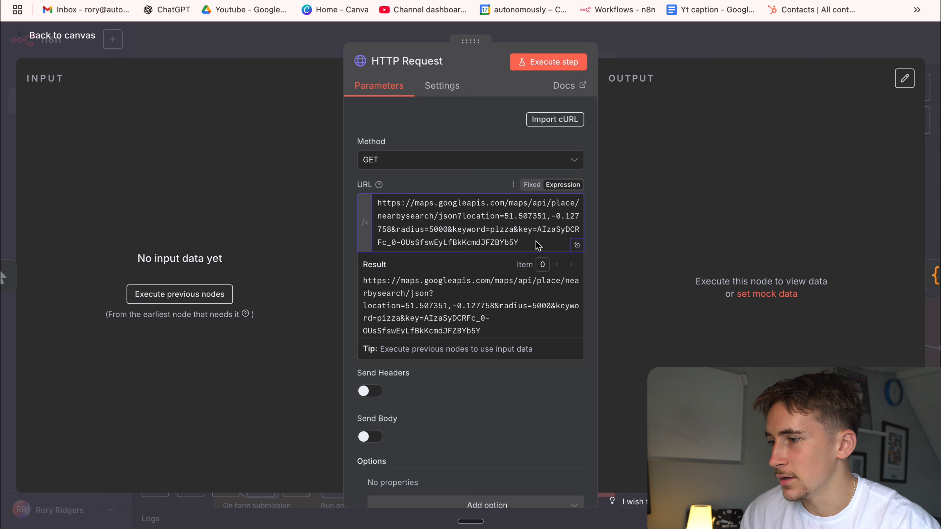
drag(538, 246, 539, 228)
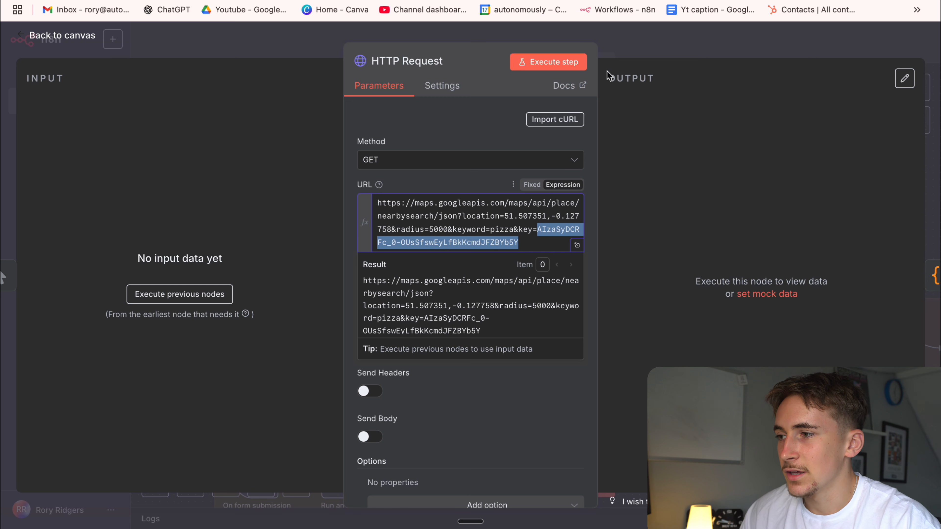
click(553, 62)
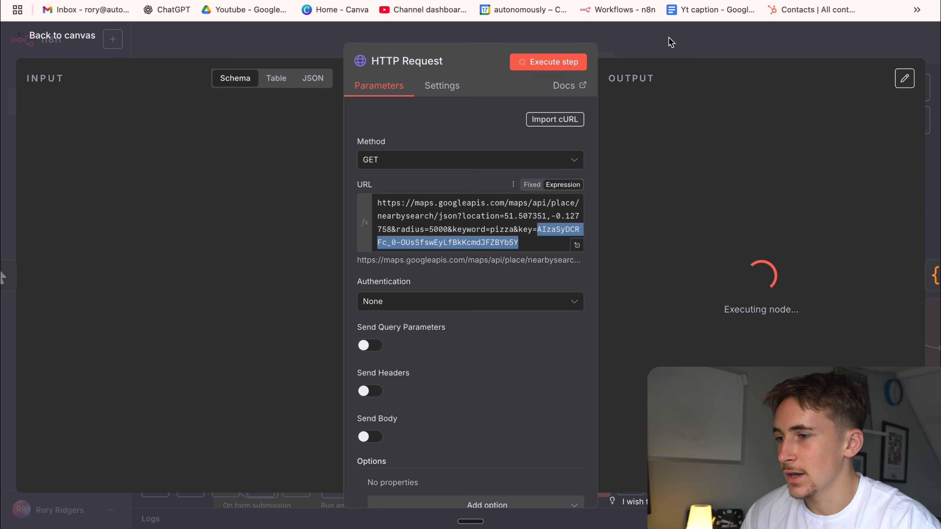
Examine the first place result in the HTTP Request output, from its location down to its vicinity address.
scroll(658, 318, down, 5)
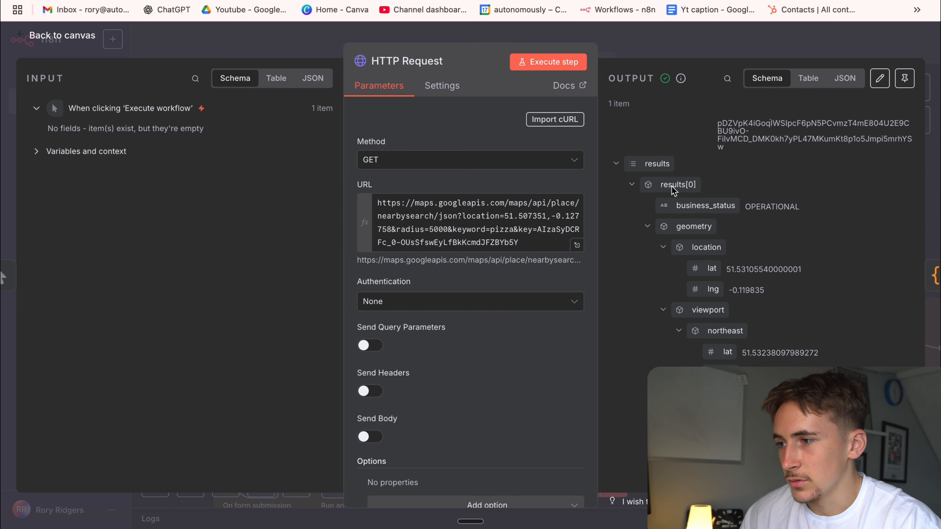
scroll(678, 260, down, 5)
scroll(687, 314, down, 4)
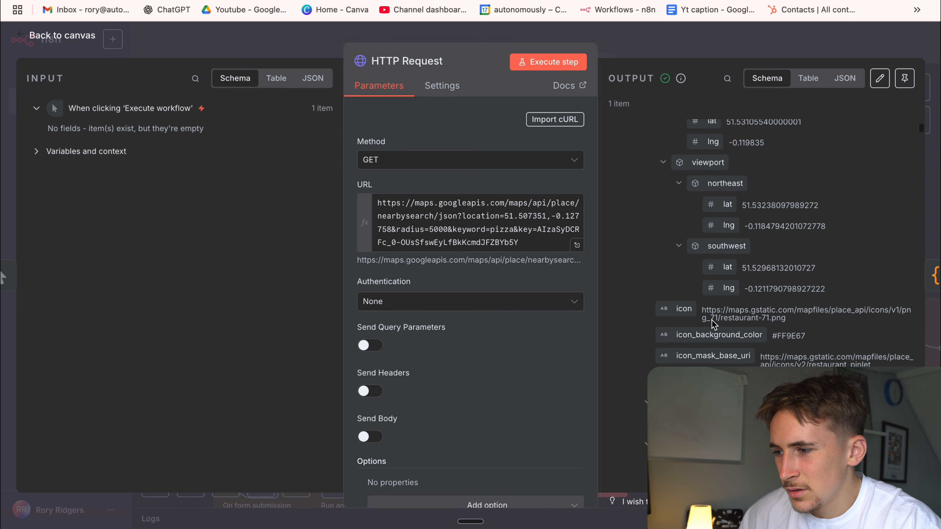
scroll(689, 341, down, 12)
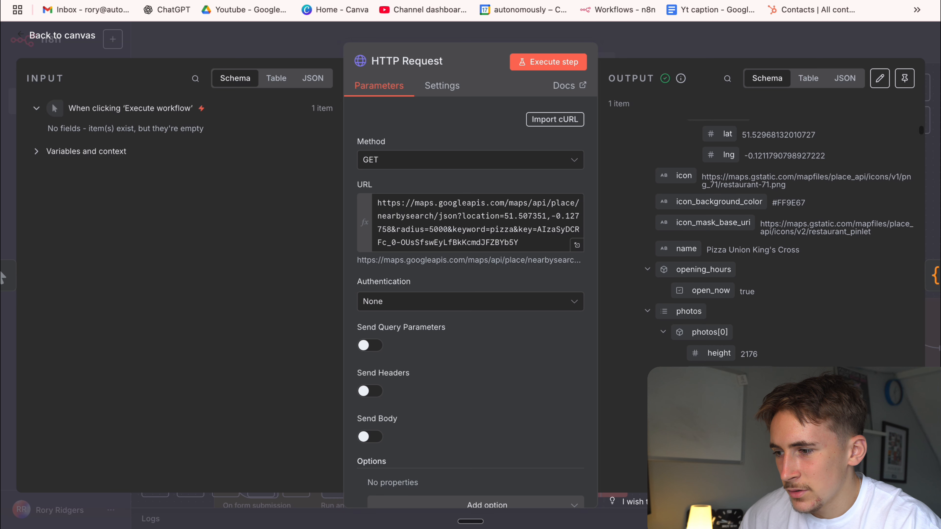
scroll(734, 312, down, 1)
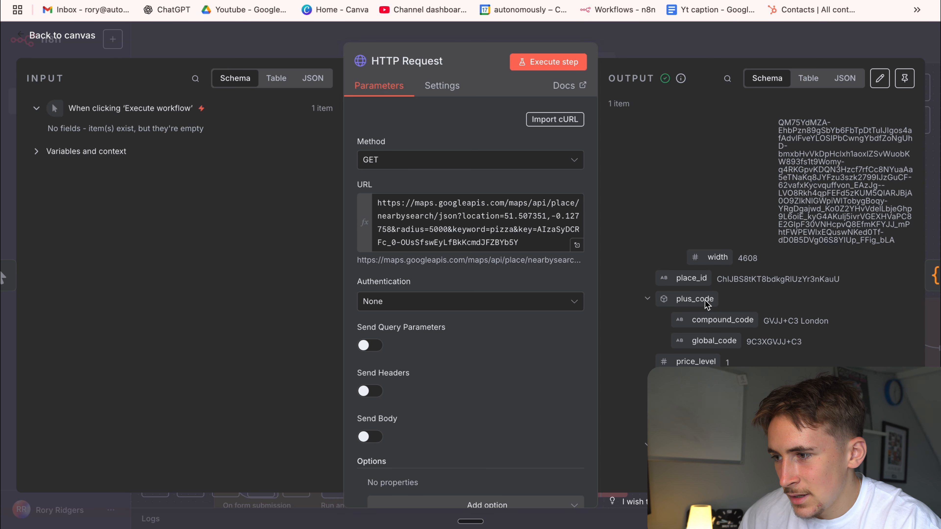
scroll(710, 302, down, 3)
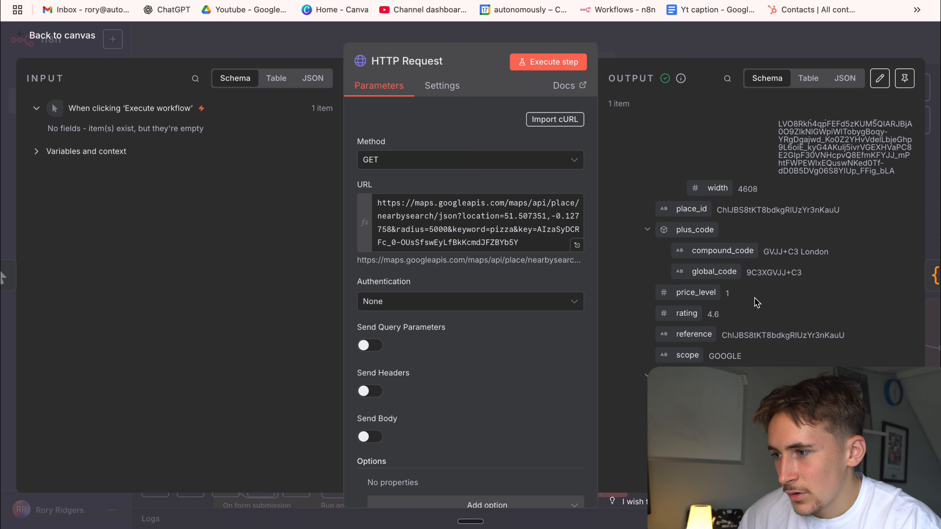
scroll(737, 297, down, 5)
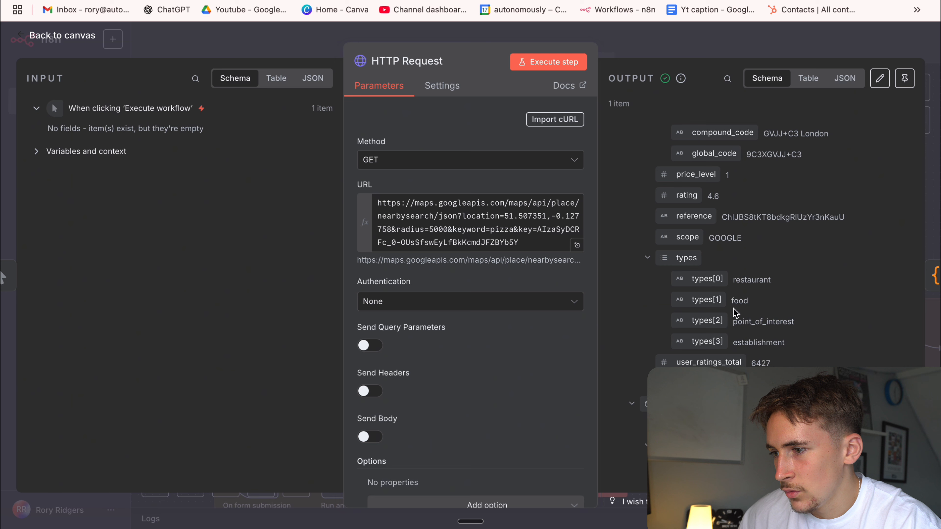
scroll(752, 320, down, 3)
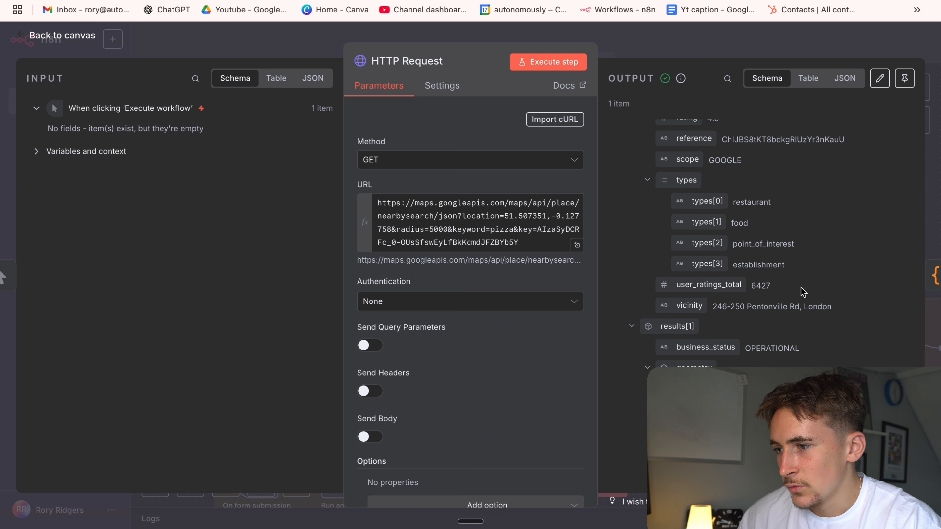
drag(713, 307, 833, 315)
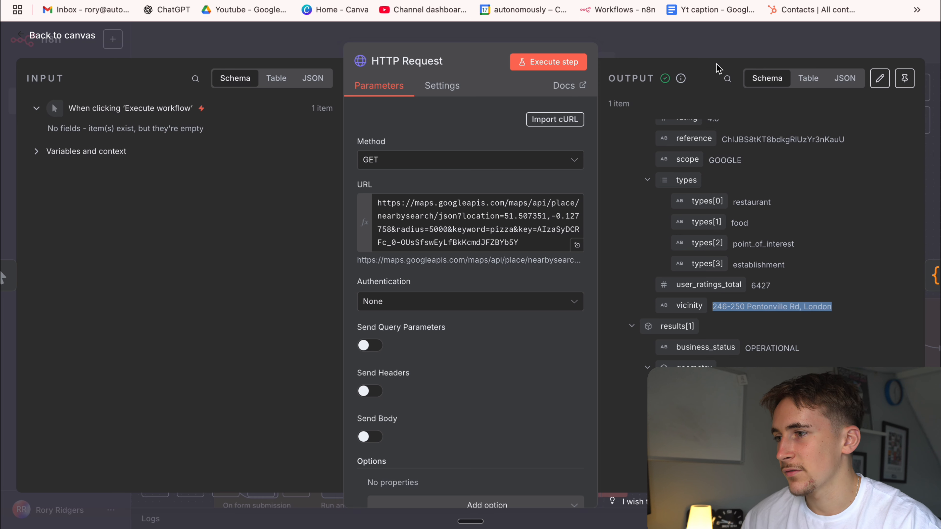
Open the Google Maps Scraper's Code node and examine the place_id and name_hint values in its output.
key(Escape)
click(449, 242)
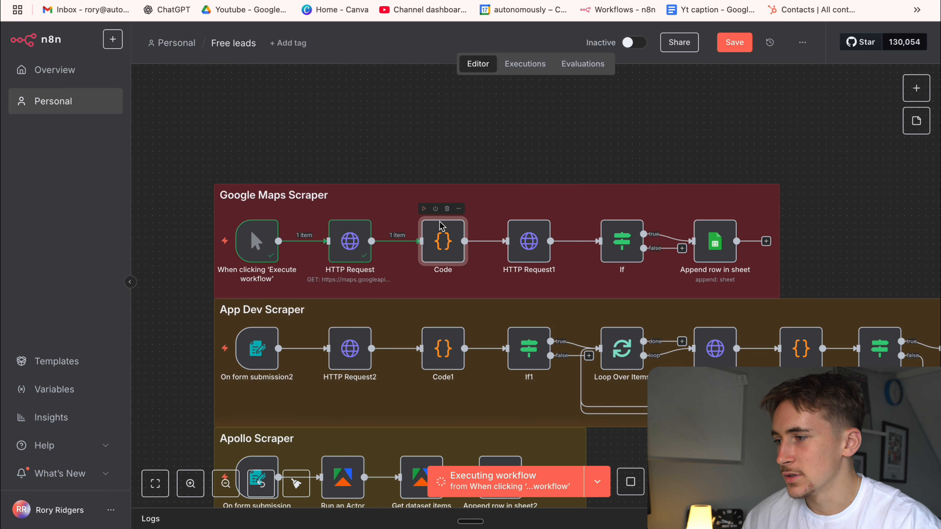
double_click(447, 238)
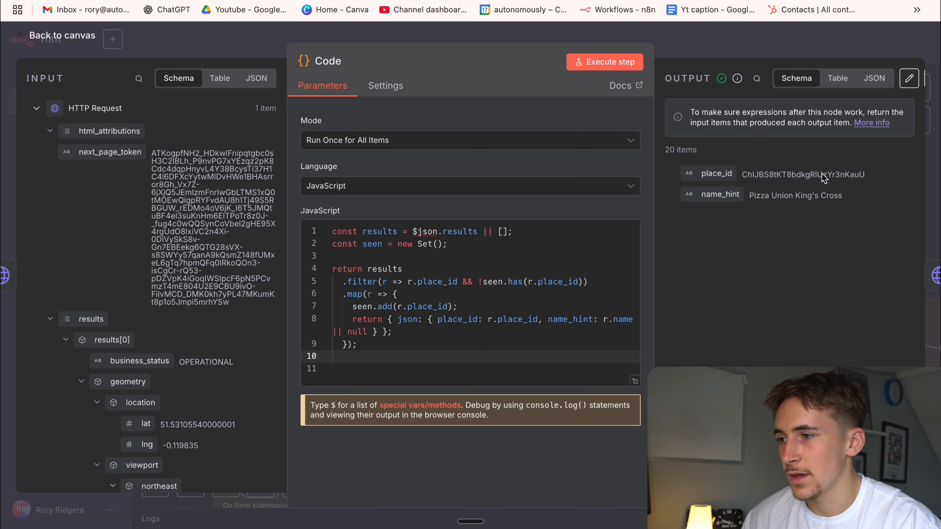
drag(743, 180, 881, 182)
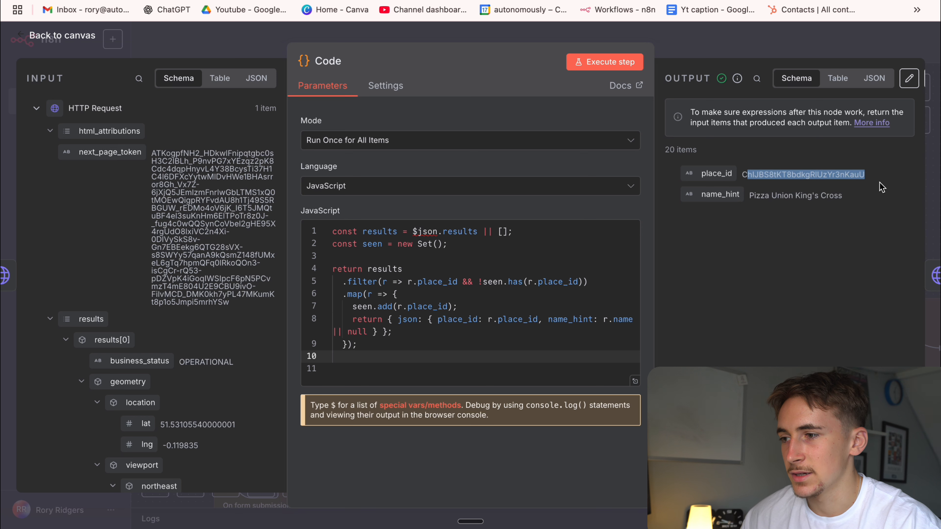
drag(753, 196, 854, 200)
click(859, 211)
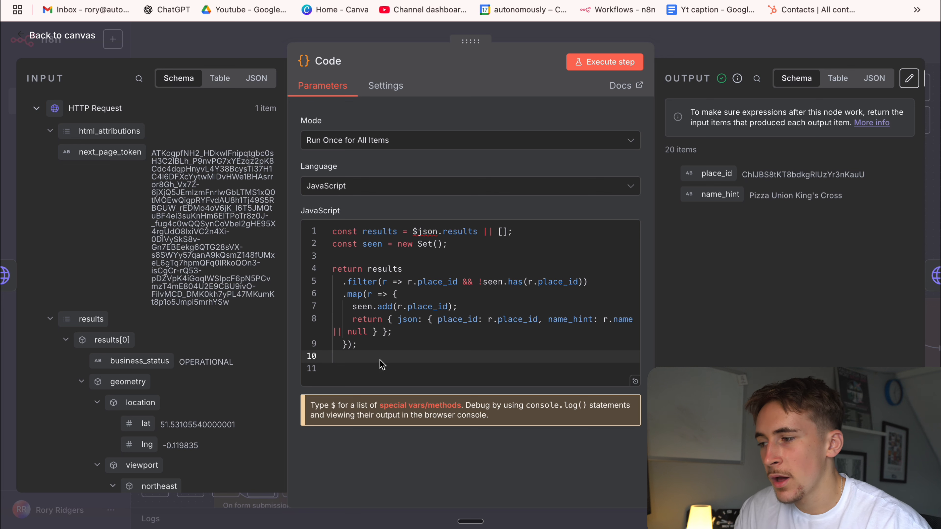
Highlight the Code node's JavaScript that filters results by place_id, and reopen the node to review the script again.
drag(380, 360, 348, 206)
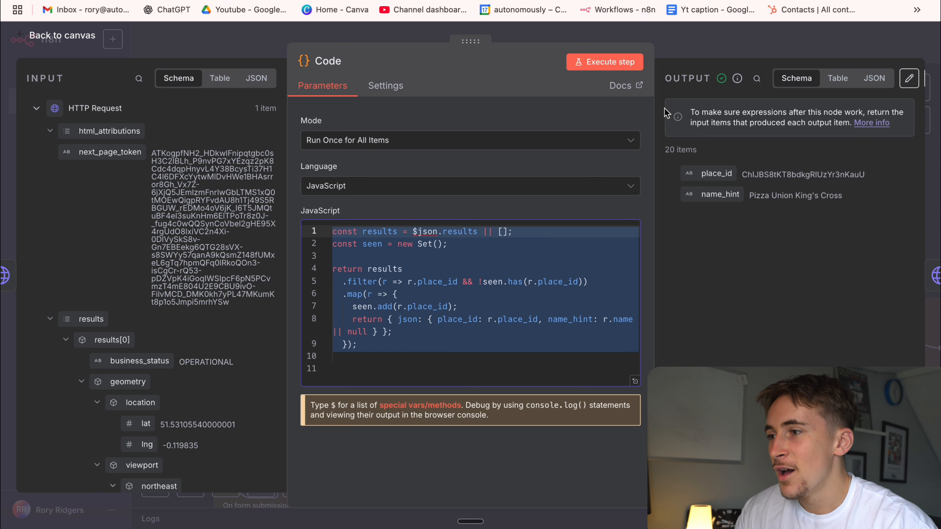
click(686, 49)
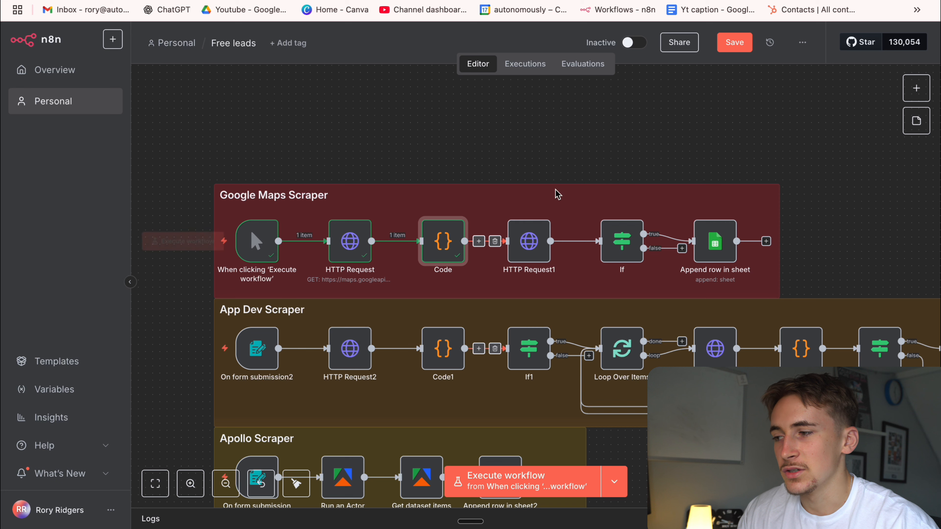
double_click(435, 243)
click(464, 307)
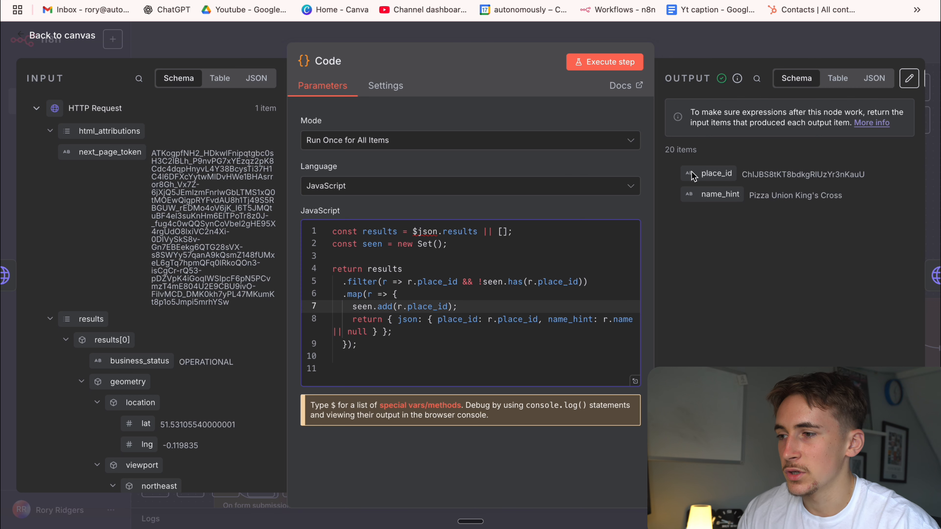
click(678, 34)
Open the HTTP Request1 node and examine the requested detail fields and the place_id expression in its URL.
double_click(543, 252)
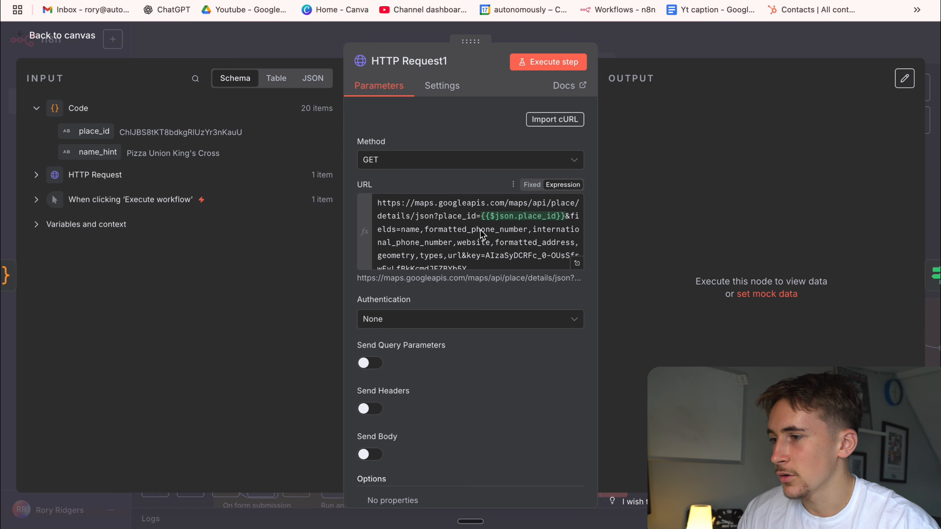
drag(468, 260, 541, 233)
click(459, 232)
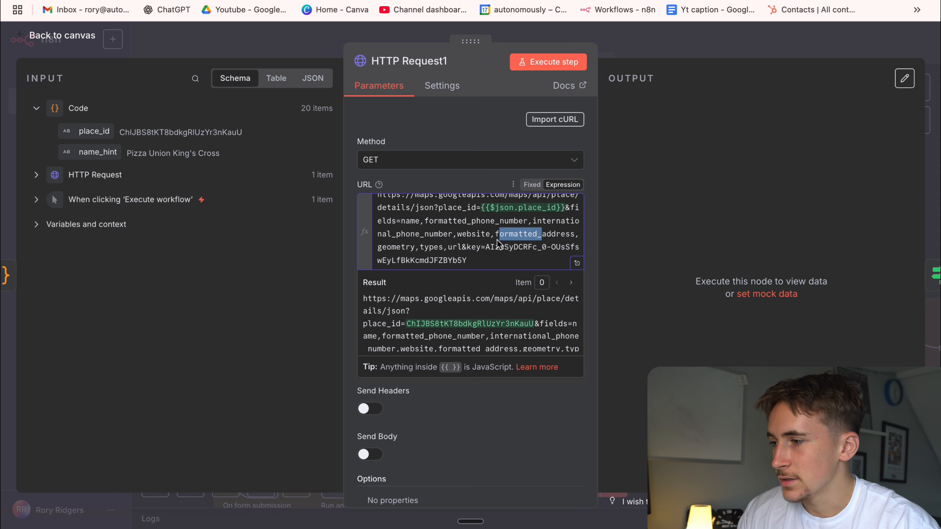
drag(393, 246, 466, 247)
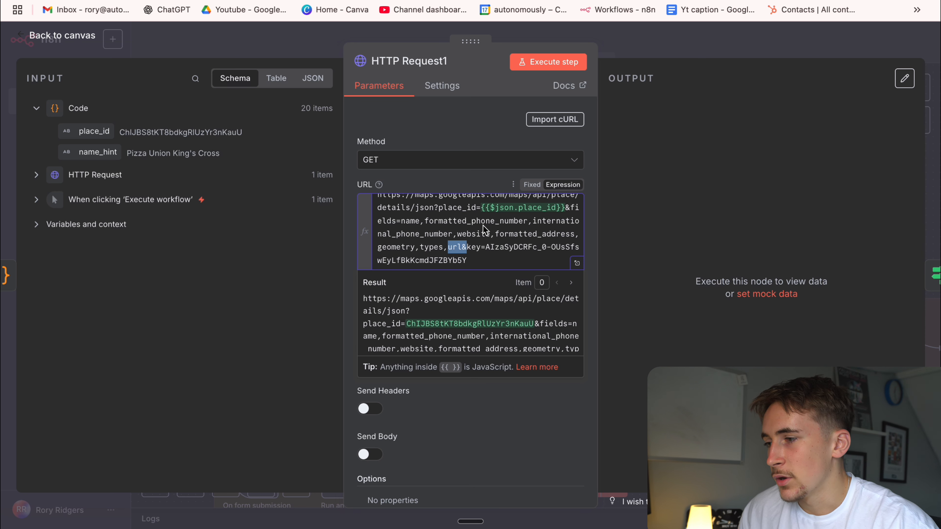
scroll(472, 233, up, 1)
click(454, 216)
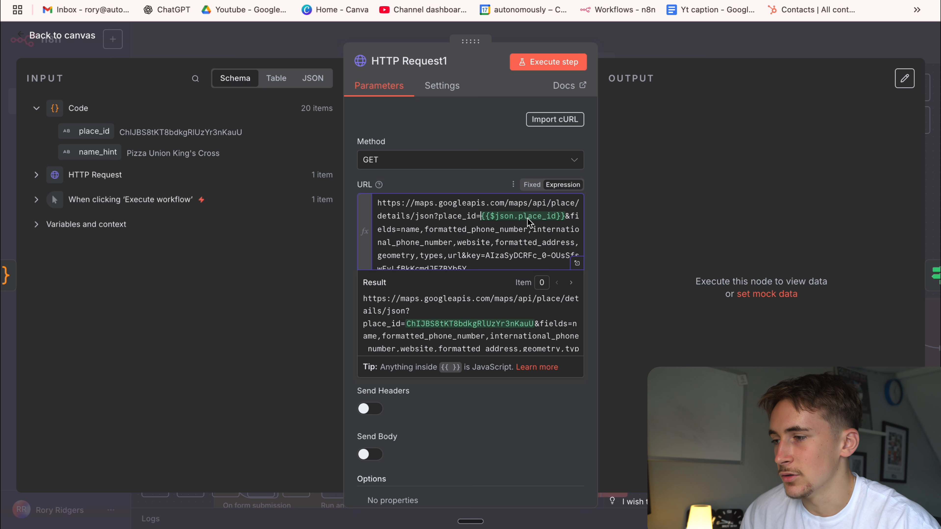
Execute the HTTP Request1 step and review the returned place details, from address to types.
click(554, 65)
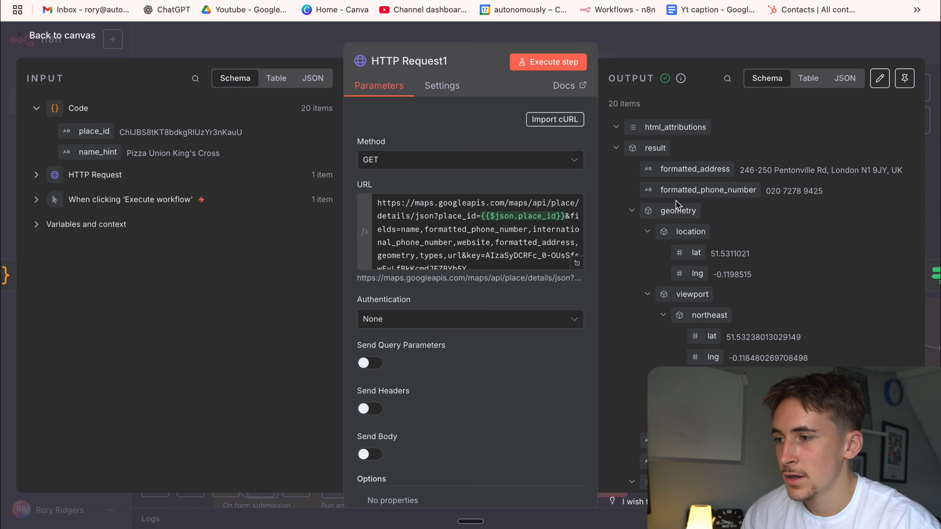
scroll(709, 213, down, 3)
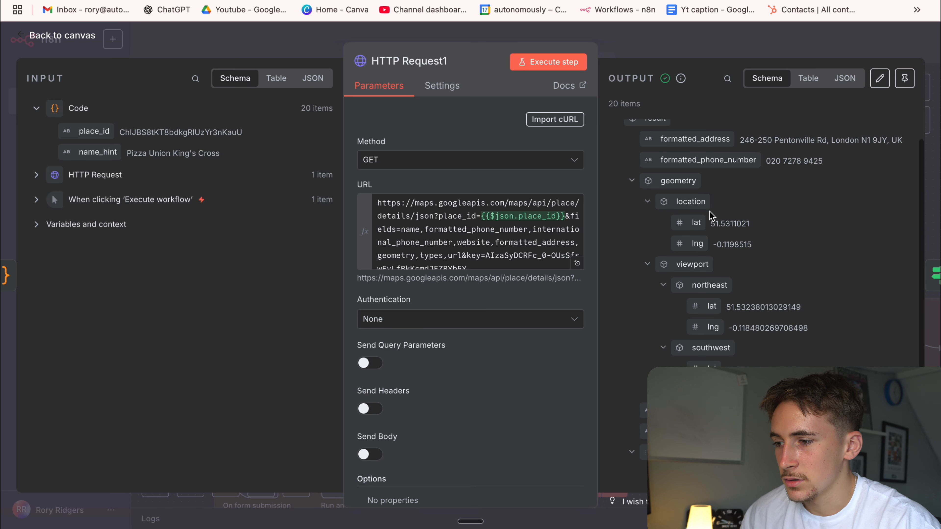
scroll(709, 212, down, 2)
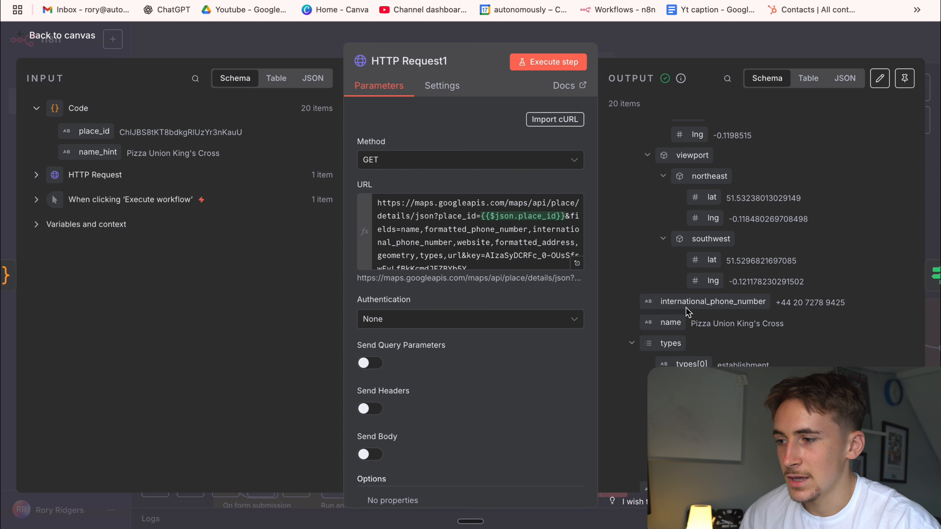
scroll(793, 296, down, 3)
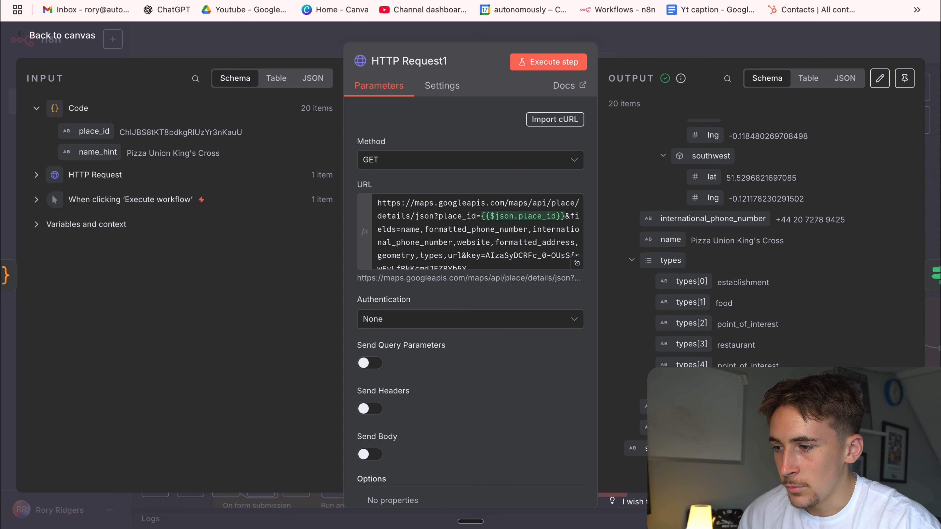
click(658, 36)
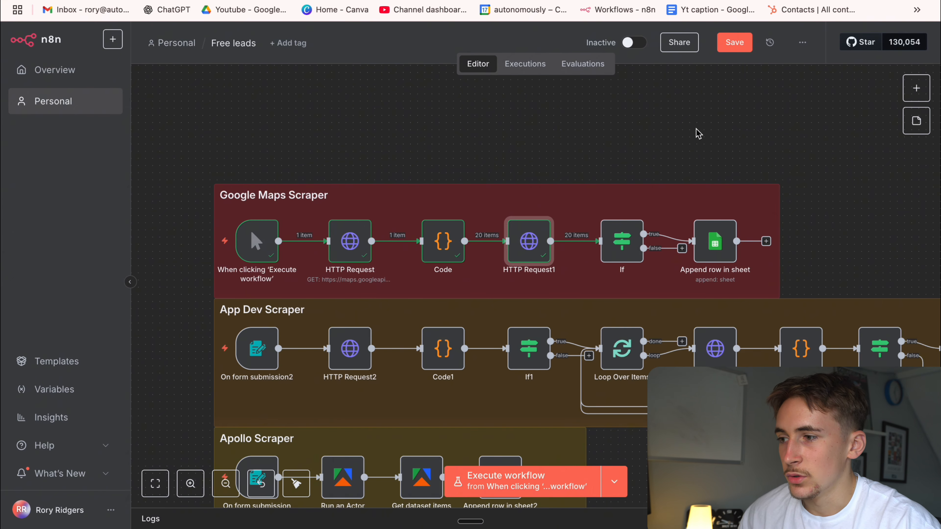
Execute the Google Maps Scraper's If node and review its website "is not empty" condition and True Branch output.
click(602, 209)
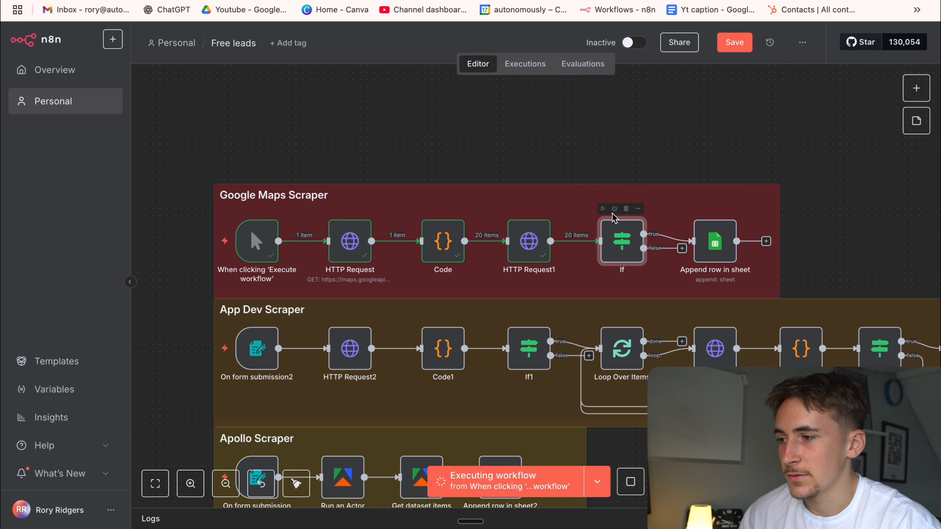
double_click(622, 240)
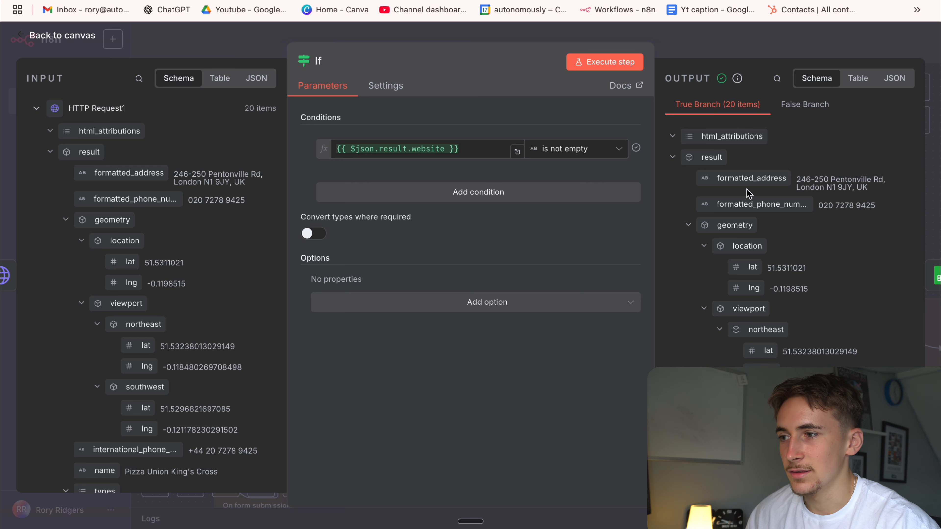
click(672, 157)
click(673, 157)
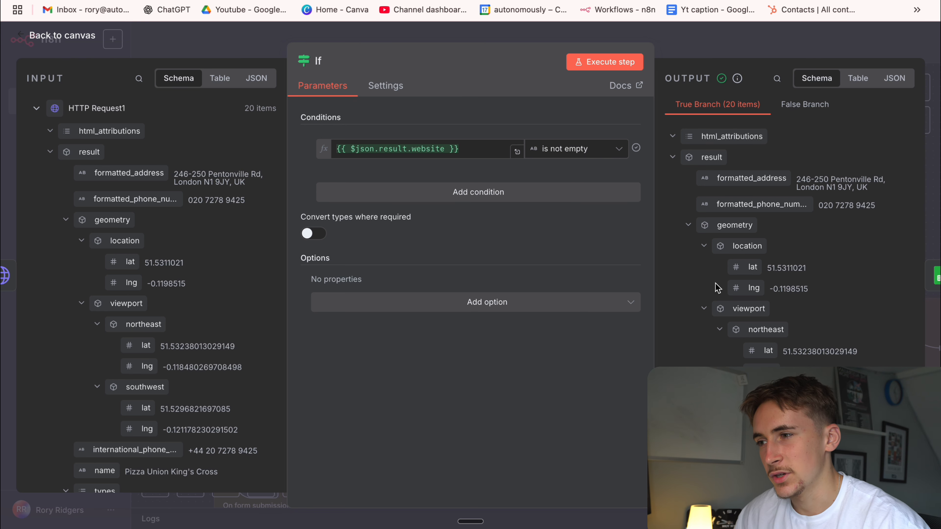
click(721, 44)
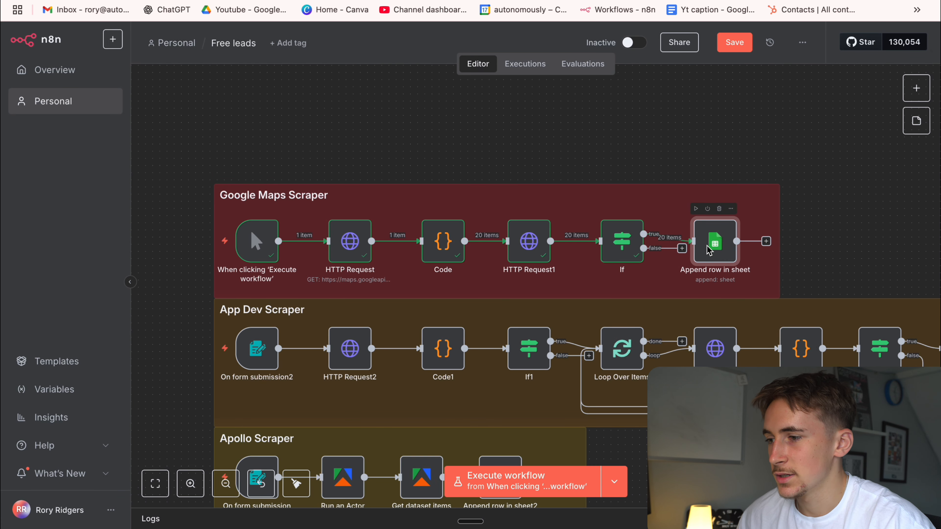
Map the Business name column to {{ $json.result.name }} in the Append row in sheet node and execute that step.
double_click(714, 246)
scroll(445, 333, down, 3)
click(444, 332)
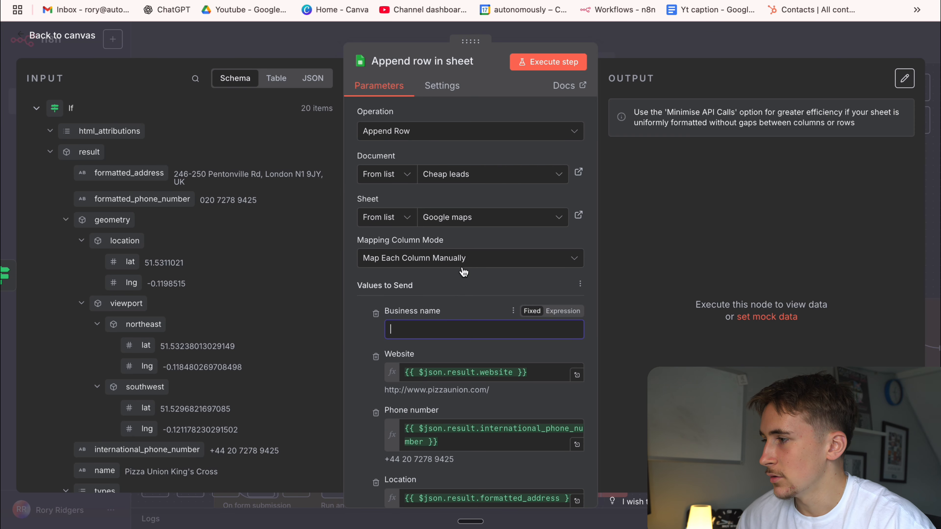
scroll(124, 168, down, 2)
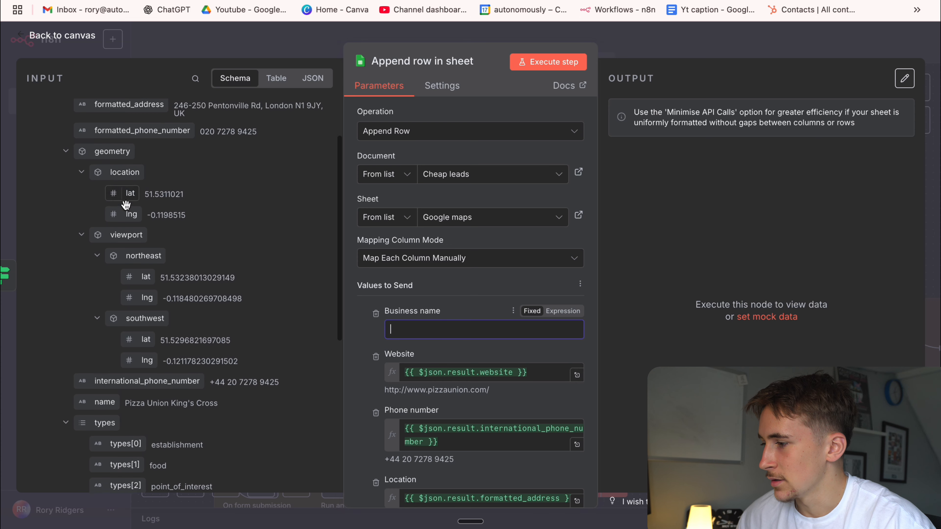
drag(105, 395, 422, 325)
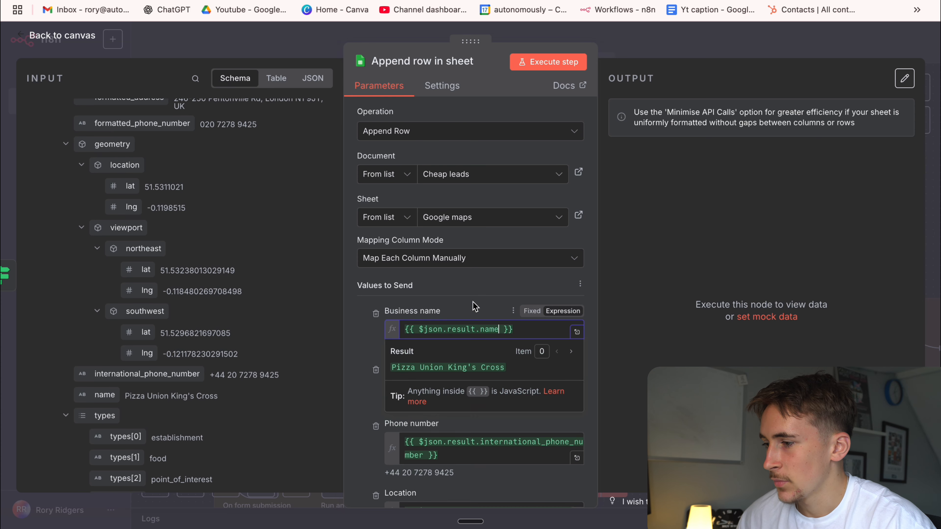
click(482, 297)
scroll(422, 283, down, 2)
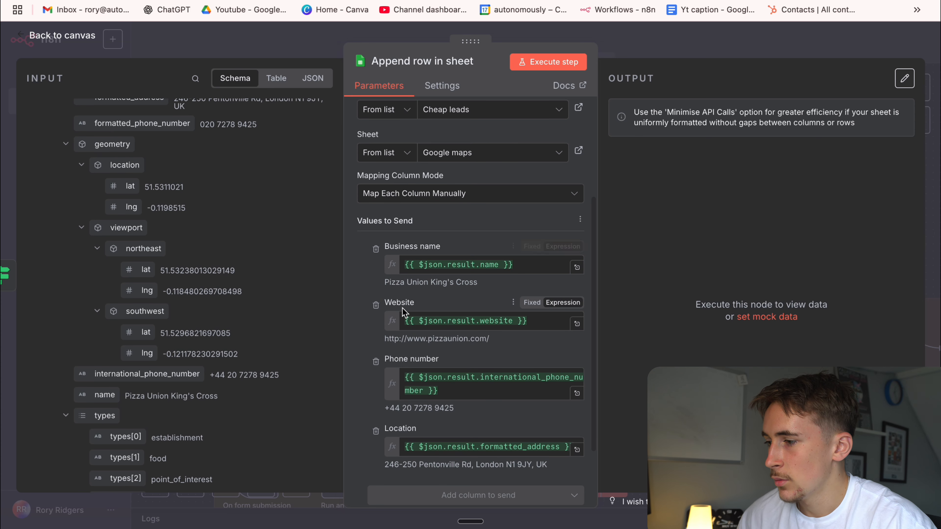
click(531, 60)
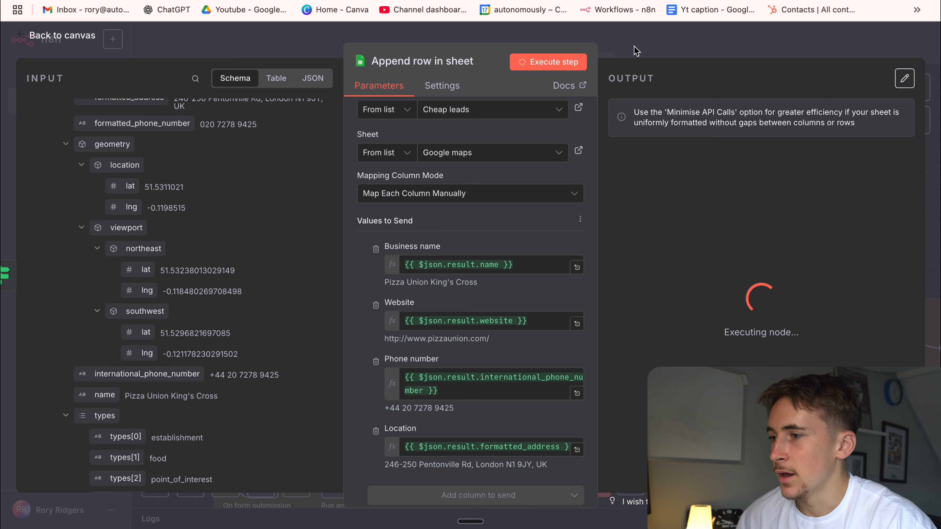
Open the linked Google maps sheet of Cheap leads and inspect the phone number entries in cells C2 to C5.
click(579, 151)
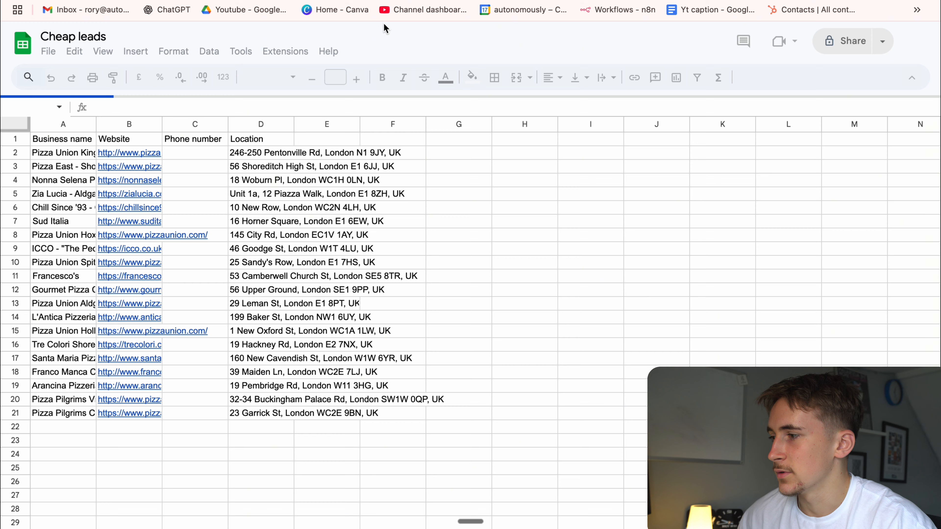
click(187, 152)
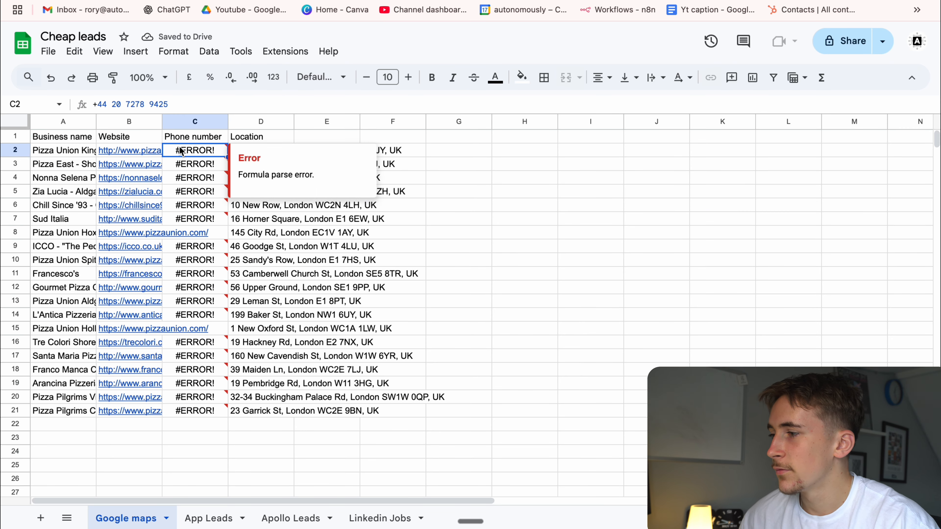
double_click(192, 153)
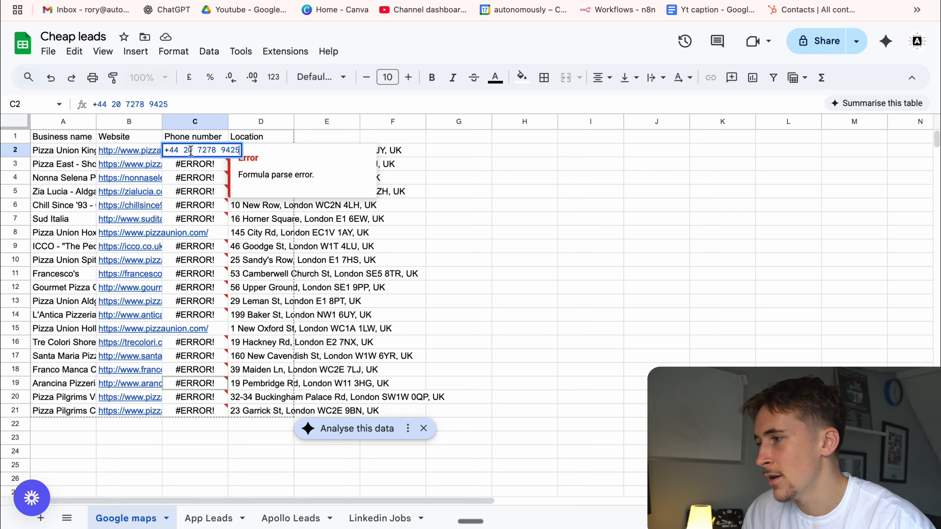
click(197, 167)
double_click(196, 166)
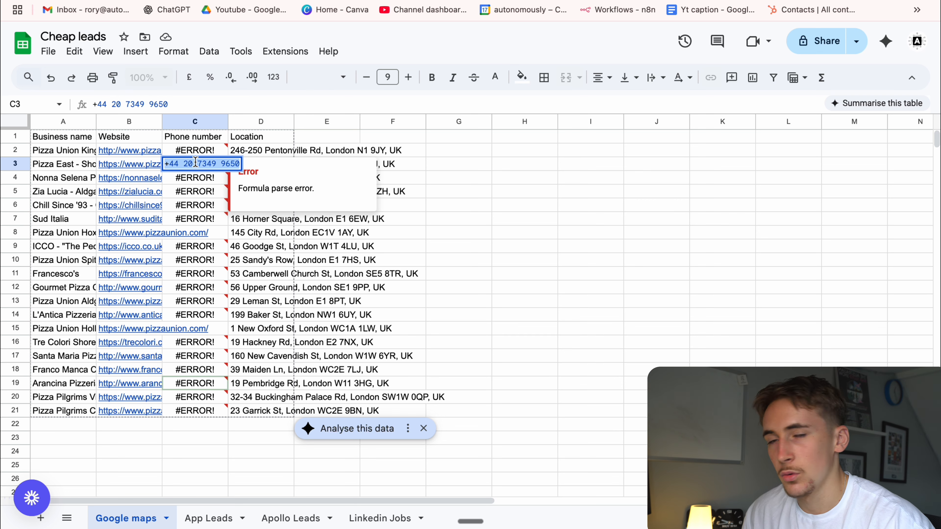
double_click(187, 179)
click(187, 191)
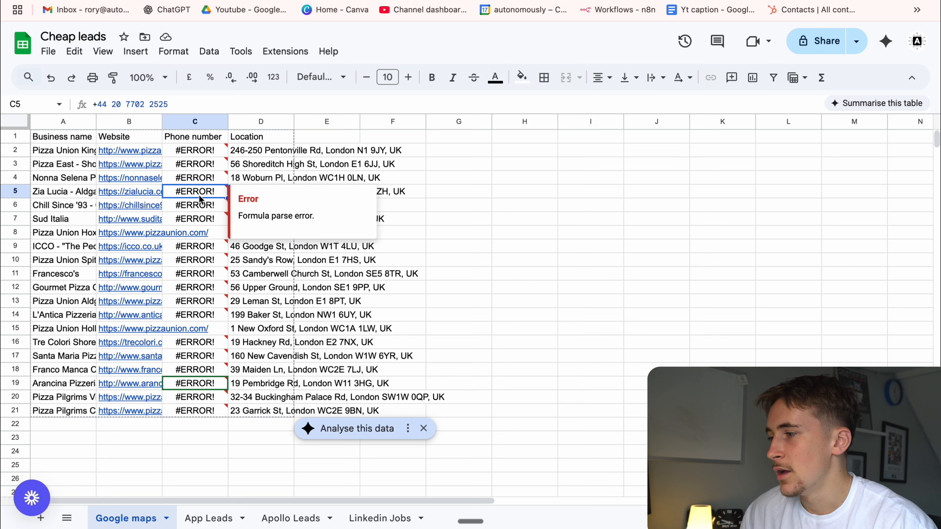
Highlight the business name, website, phone number and location columns in turn, and return to n8n to close the Append row in sheet node.
drag(65, 151, 81, 396)
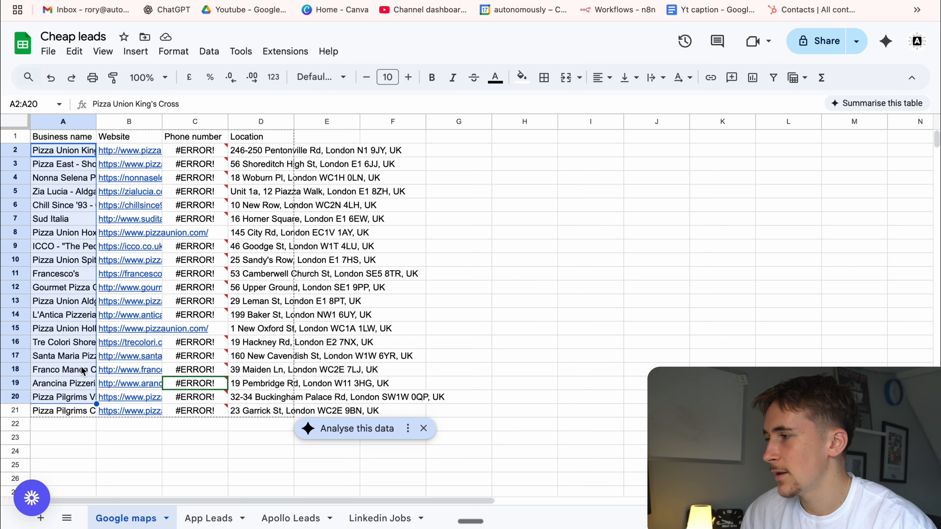
drag(123, 152, 120, 408)
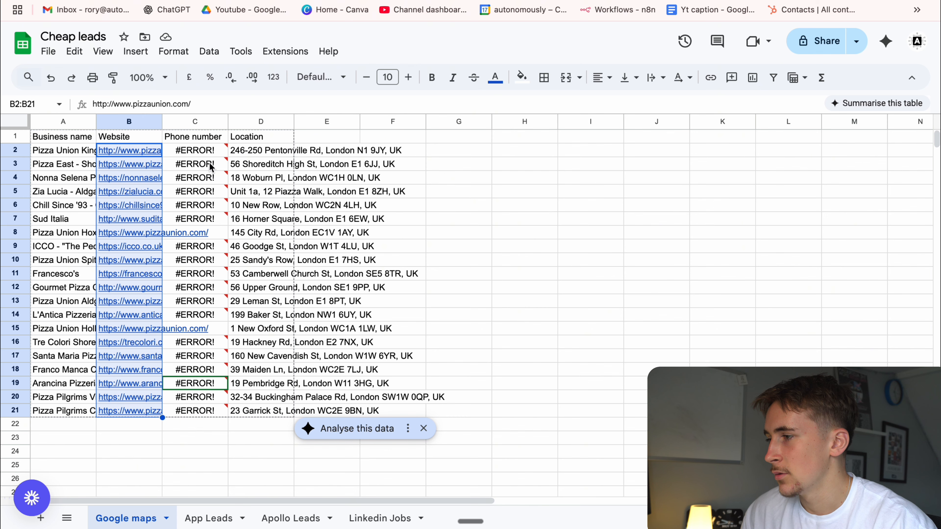
drag(196, 139, 193, 355)
drag(259, 150, 276, 369)
click(442, 232)
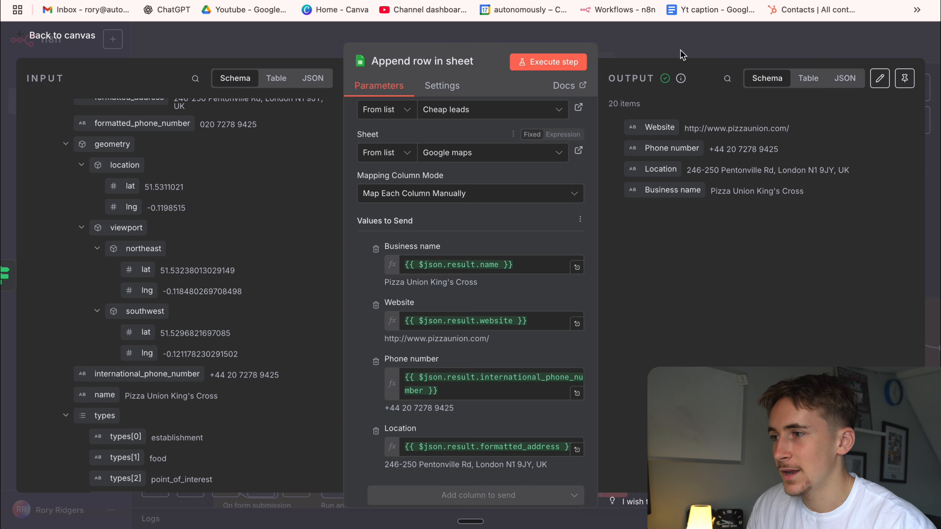
key(Escape)
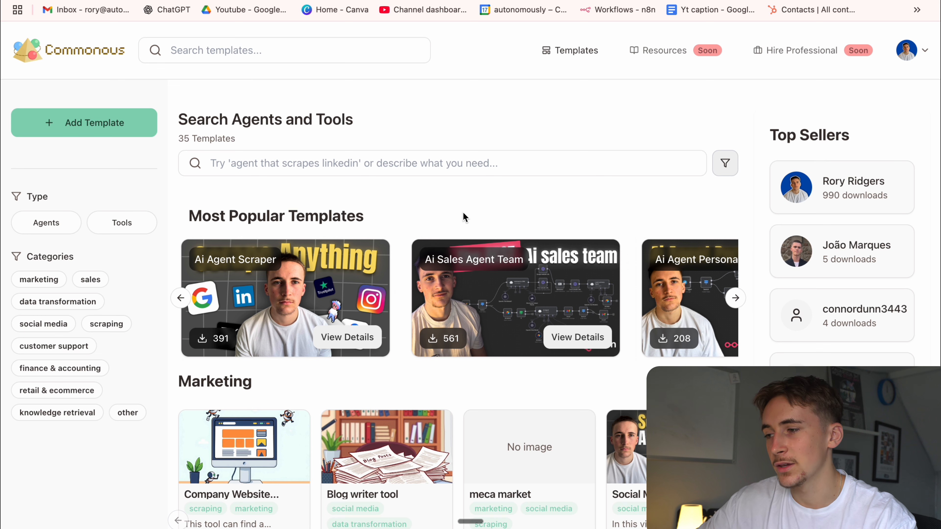
On the Commonous template site, view the details of the Ai Sales Agent Team template.
click(577, 330)
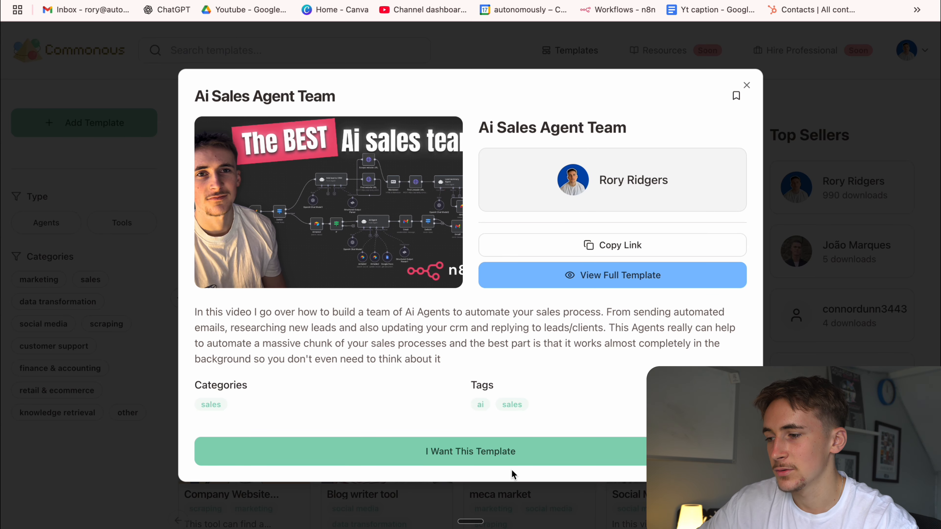
Request the Ai Sales Agent Team template and look through its downloadable JSON files and tutorial video.
click(511, 456)
scroll(489, 272, down, 5)
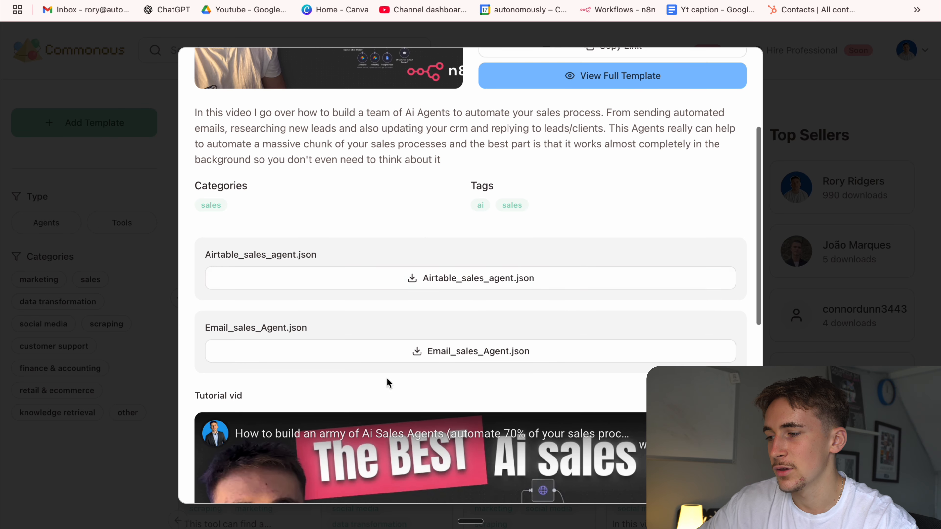
scroll(439, 193, down, 5)
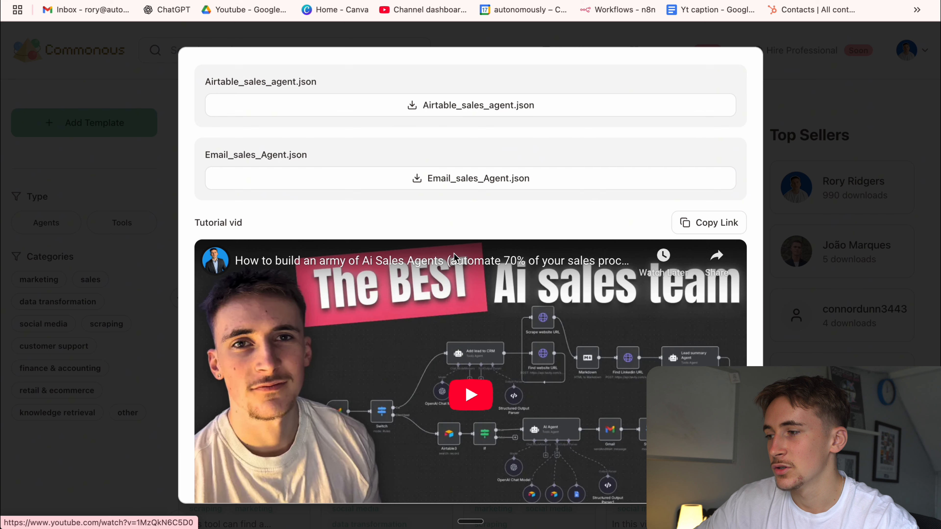
scroll(495, 300, down, 3)
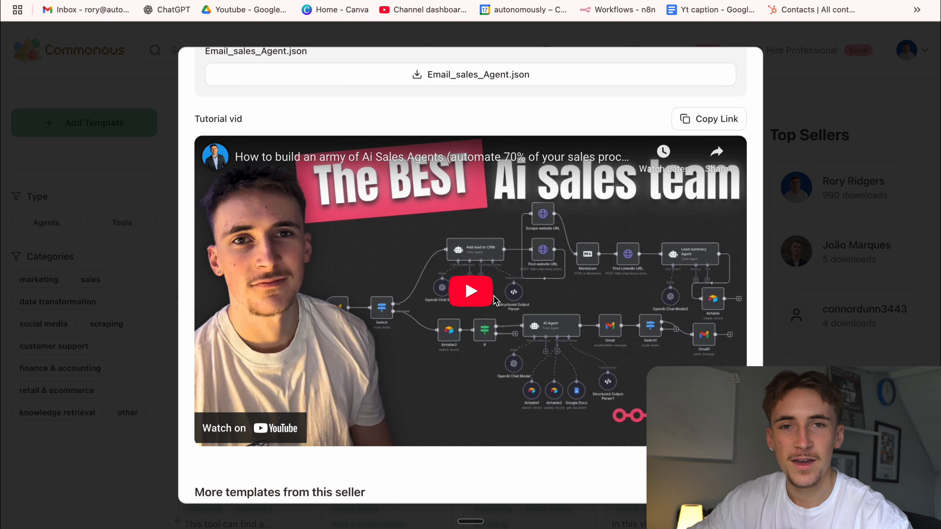
scroll(495, 300, up, 6)
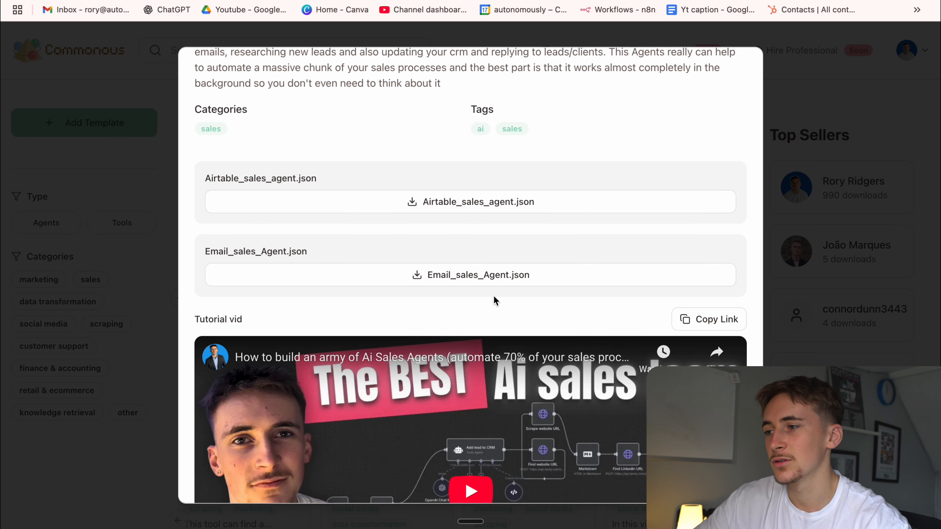
scroll(495, 300, up, 7)
scroll(485, 291, down, 3)
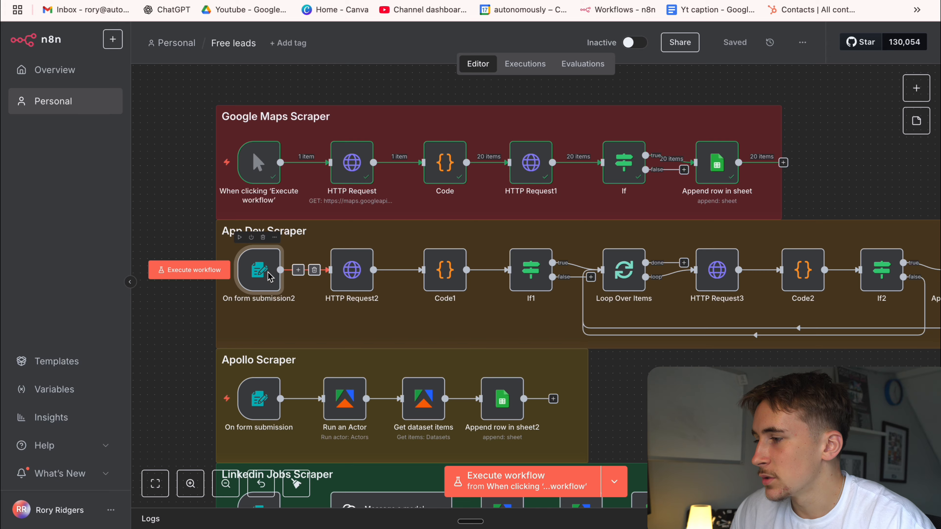
In the n8n Free leads workflow, review the form fields of the App Dev Scraper's On form submission2 node and close it.
double_click(258, 269)
scroll(333, 280, down, 3)
scroll(334, 279, down, 3)
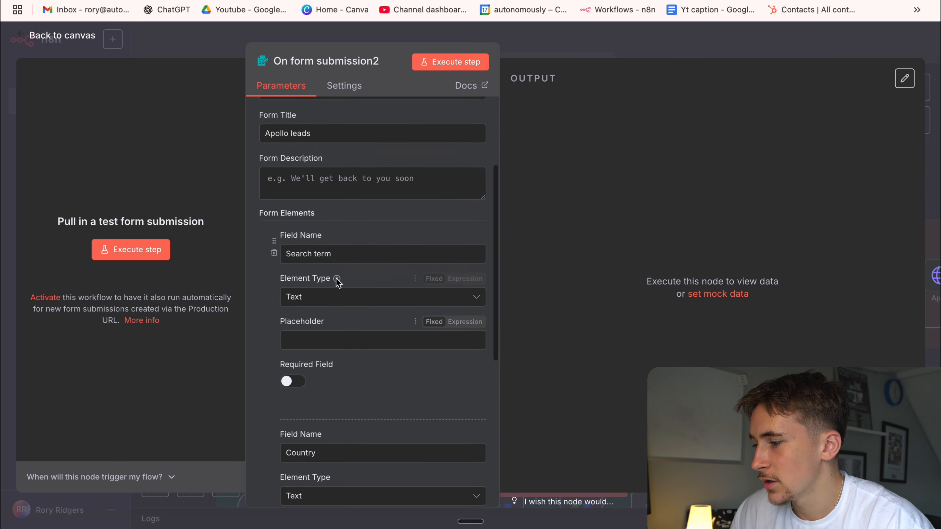
click(612, 45)
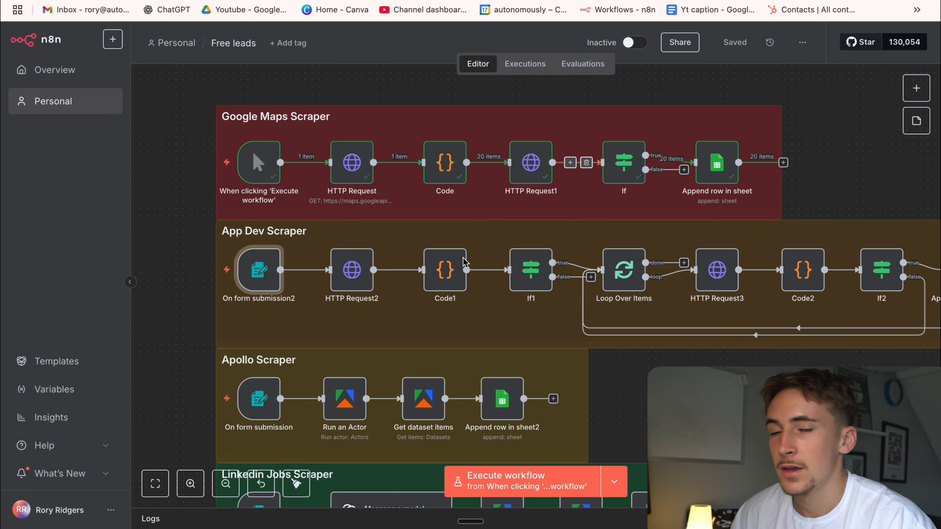
Inspect the iTunes search URL expression in HTTP Request2, highlighting its country and limit parameters, and return to the canvas.
double_click(364, 272)
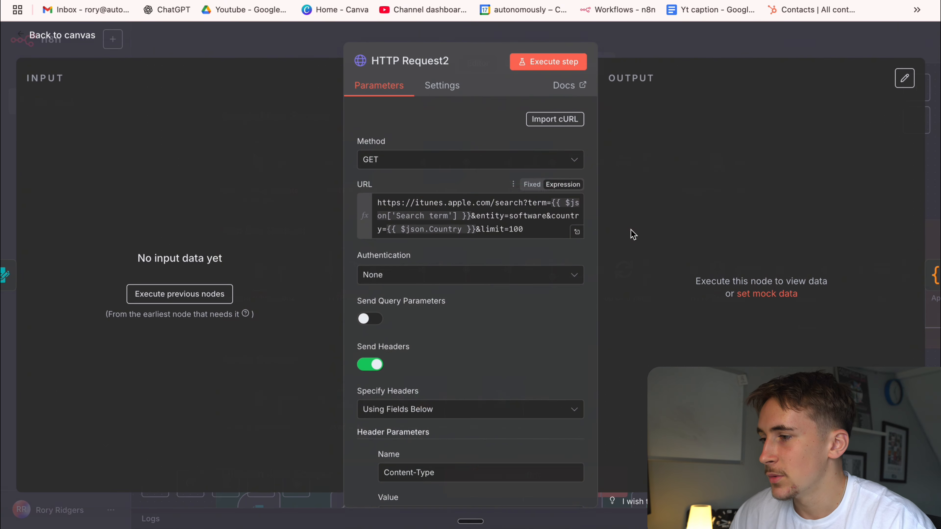
click(576, 233)
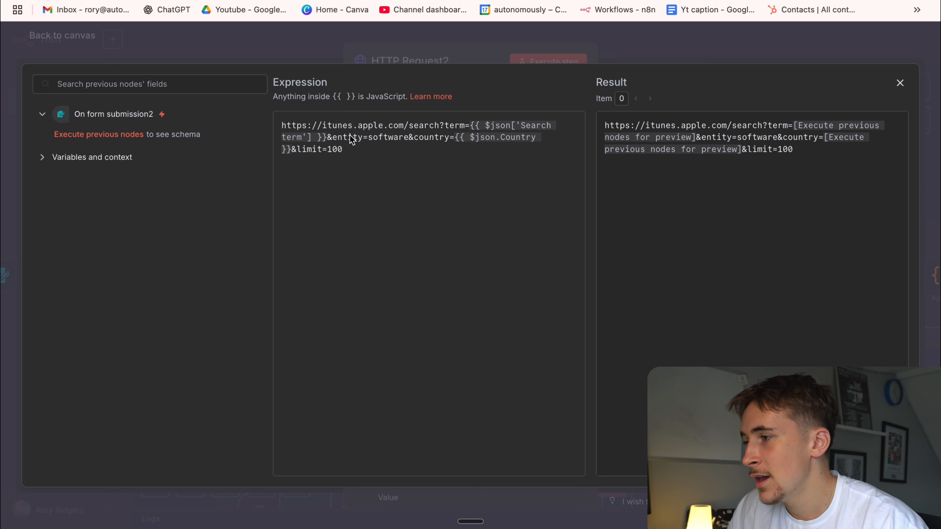
drag(322, 126, 400, 128)
click(410, 137)
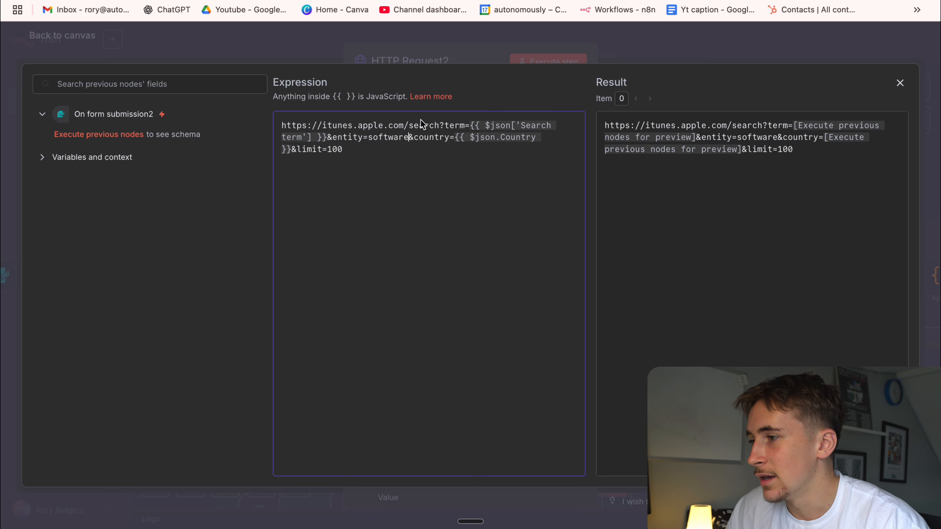
click(327, 137)
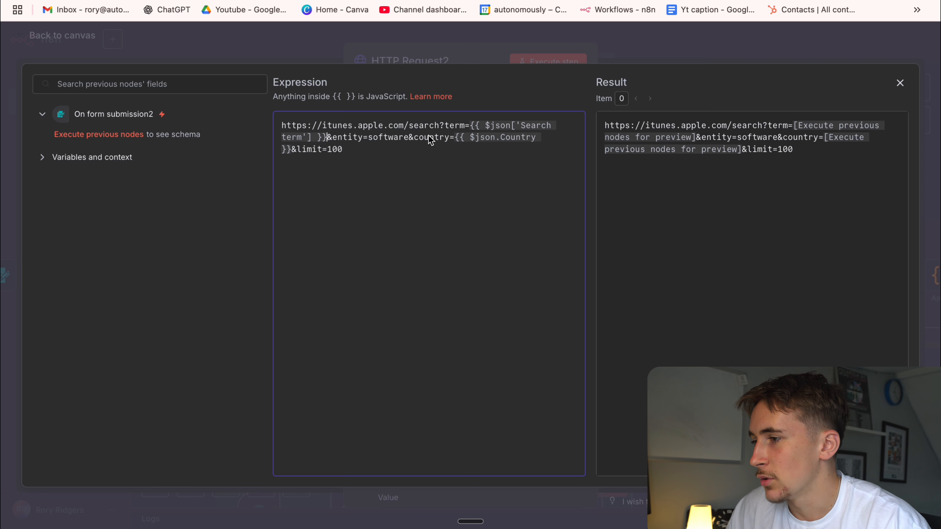
drag(455, 140, 291, 153)
click(288, 153)
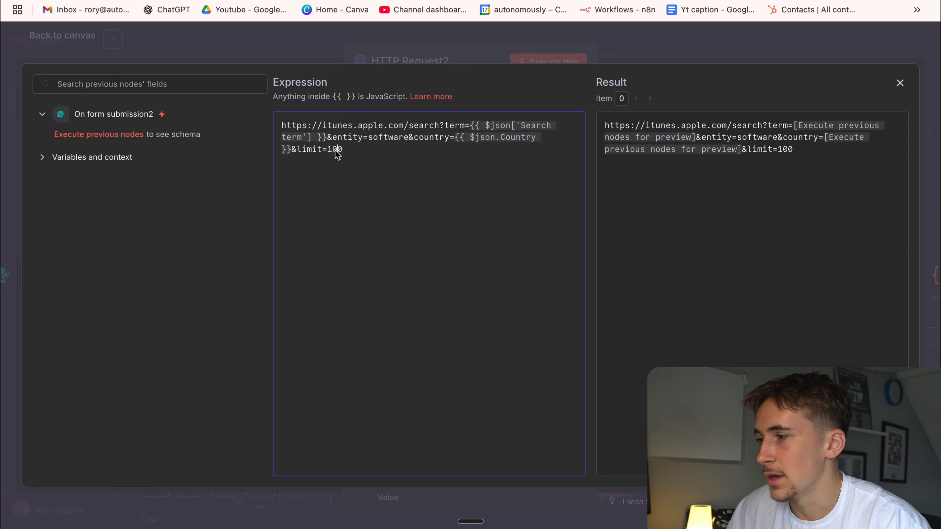
drag(330, 151, 352, 152)
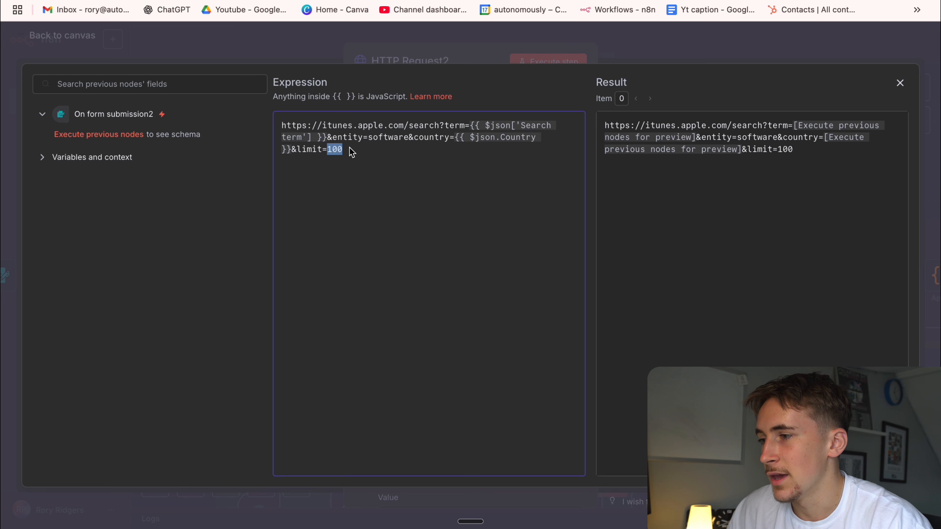
click(383, 173)
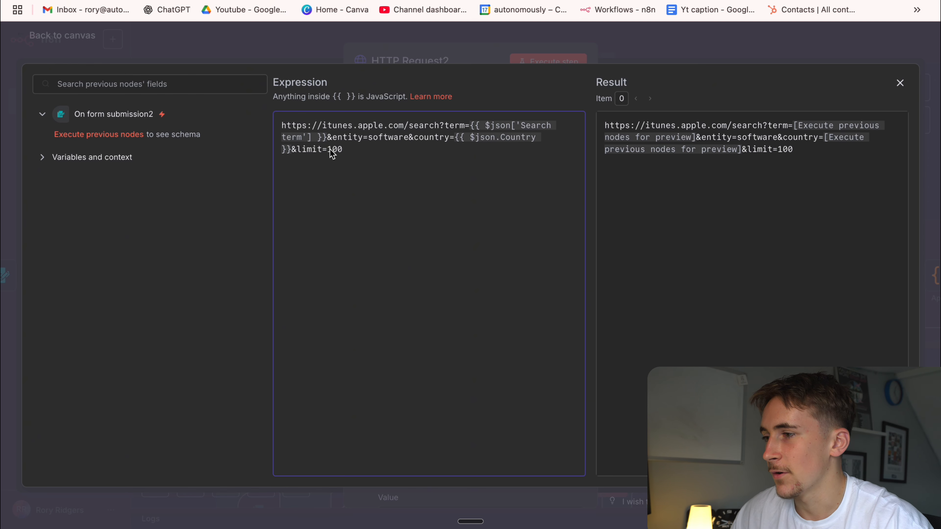
click(659, 42)
click(658, 42)
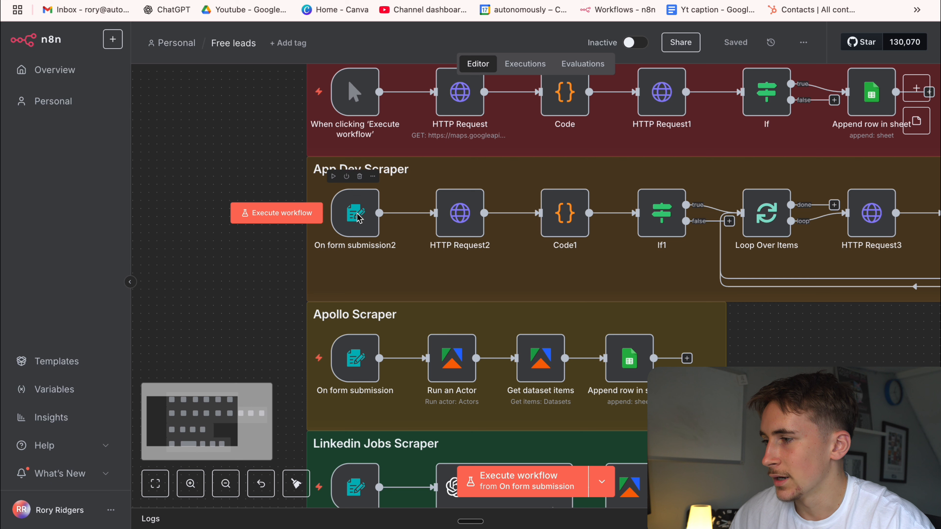
Execute the On form submission2 node, submit its test form with search term Health and country gb, and close the form.
click(333, 175)
click(404, 166)
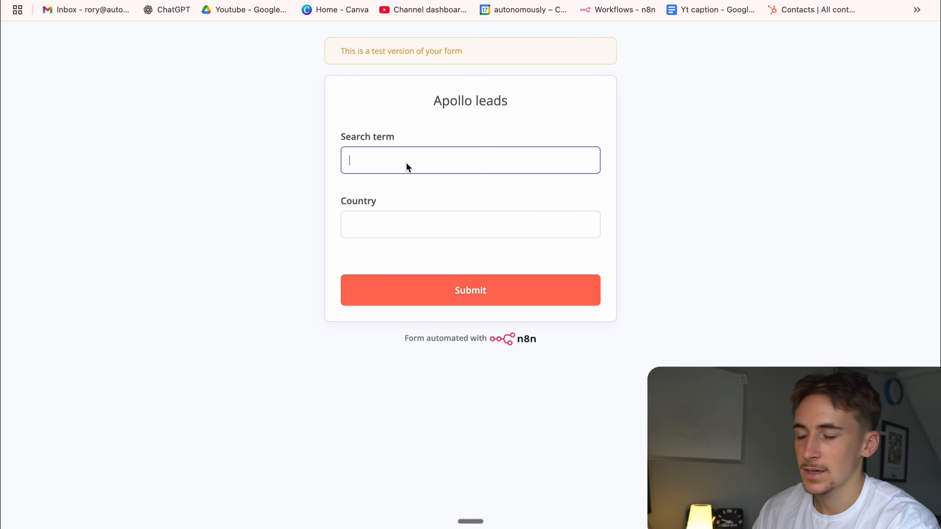
text(health)
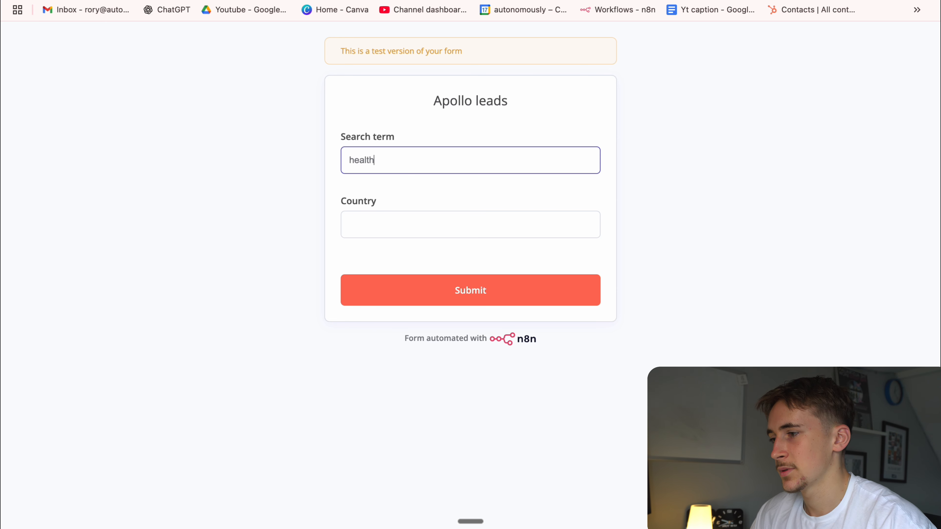
click(379, 233)
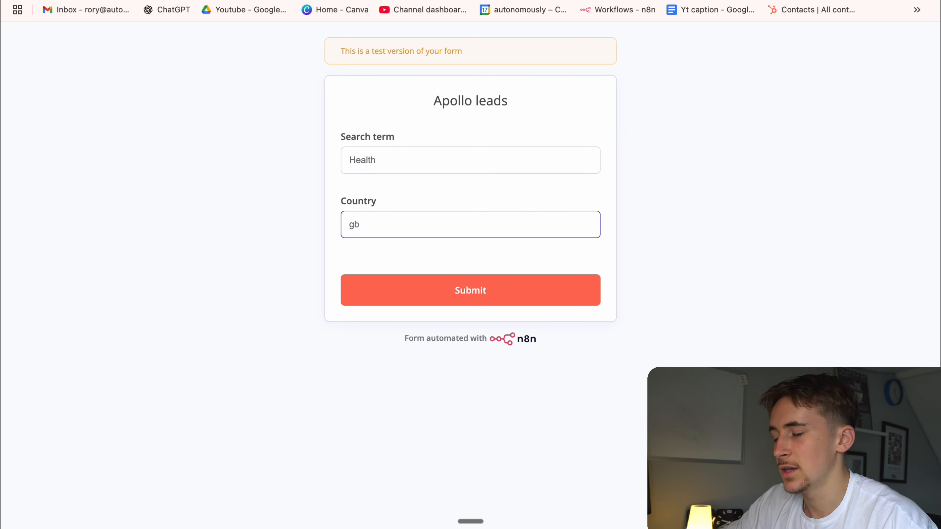
click(396, 283)
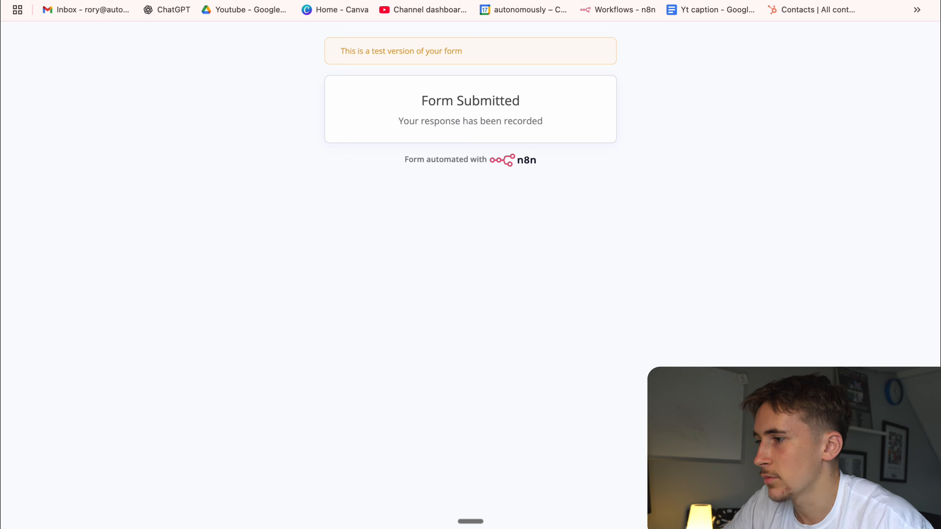
key(super+w)
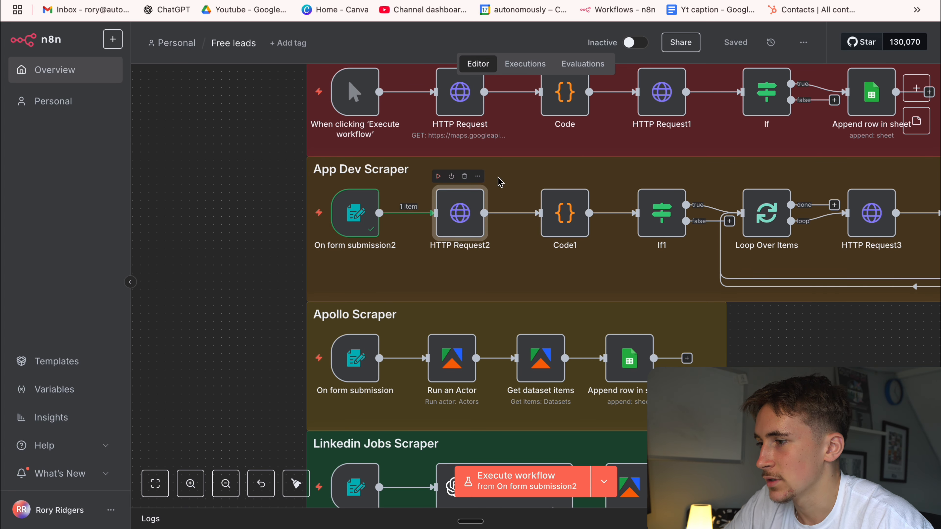
Execute the HTTP Request2 node and open its output to view the artist and artwork URLs of the first result.
click(439, 177)
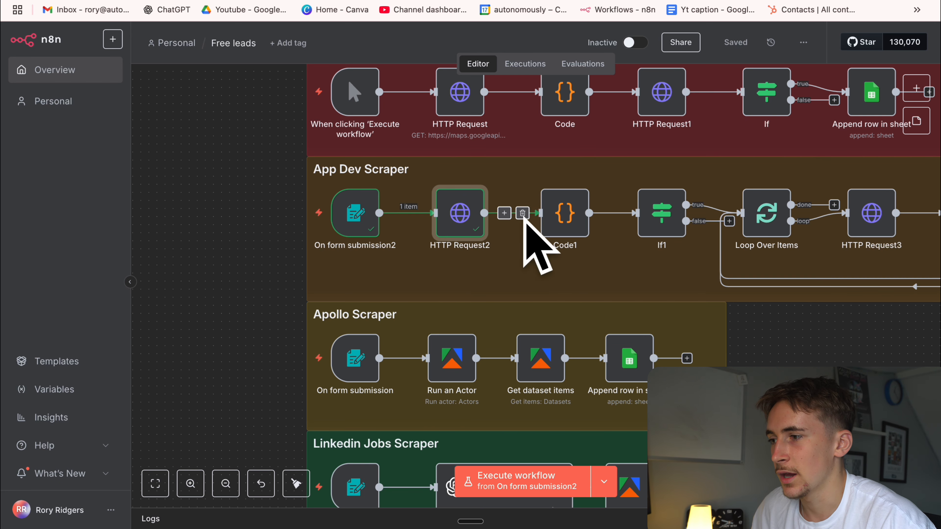
double_click(463, 211)
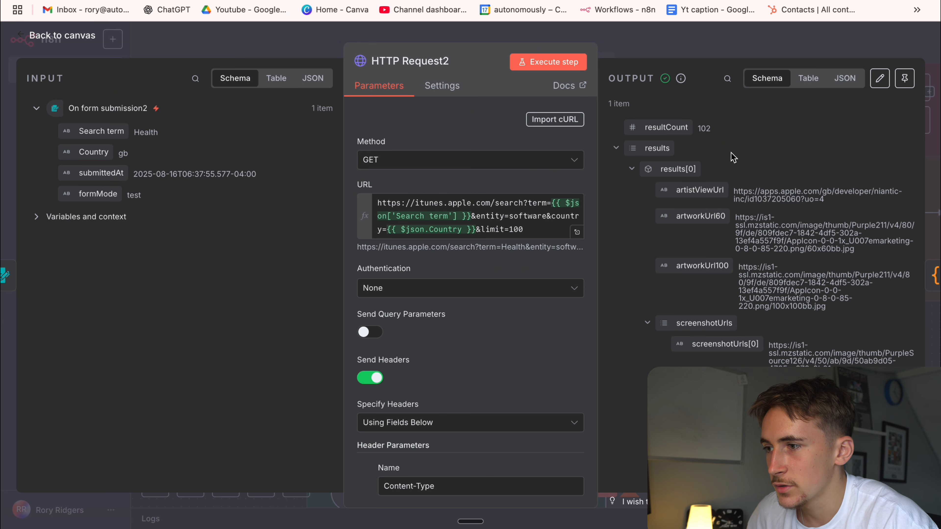
scroll(661, 164, down, 1)
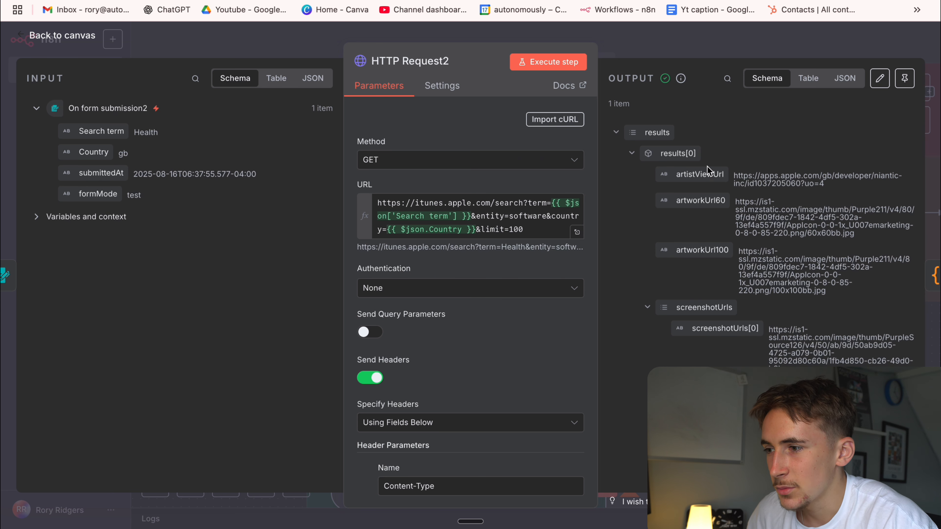
drag(838, 276, 732, 176)
scroll(794, 225, down, 12)
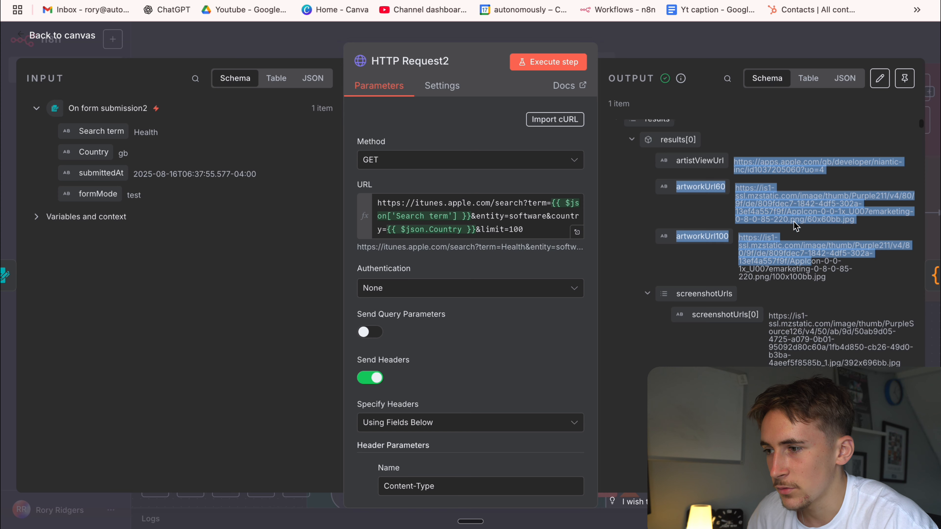
scroll(794, 223, down, 10)
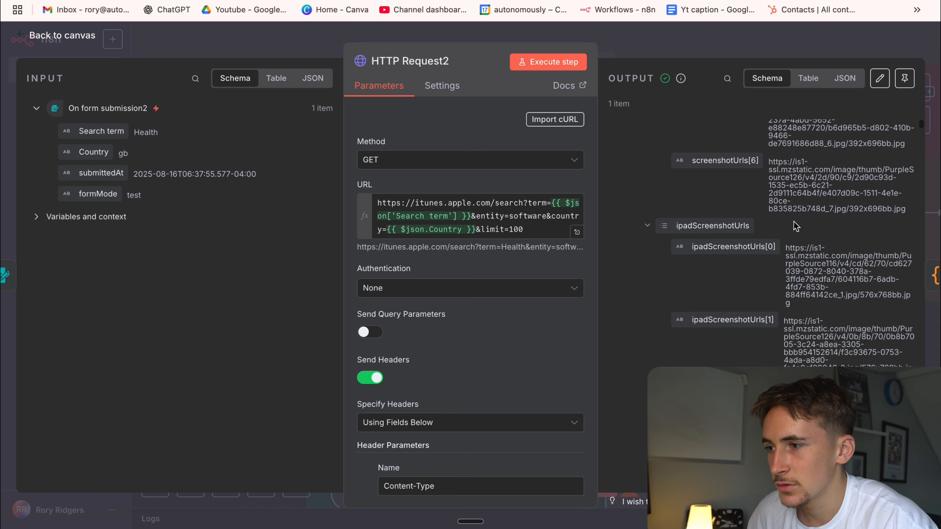
Examine the first result's supported devices, ratings, seller URL, languages and genres in the HTTP Request2 output, and close the node.
scroll(793, 222, down, 8)
scroll(794, 224, up, 4)
scroll(796, 226, down, 1)
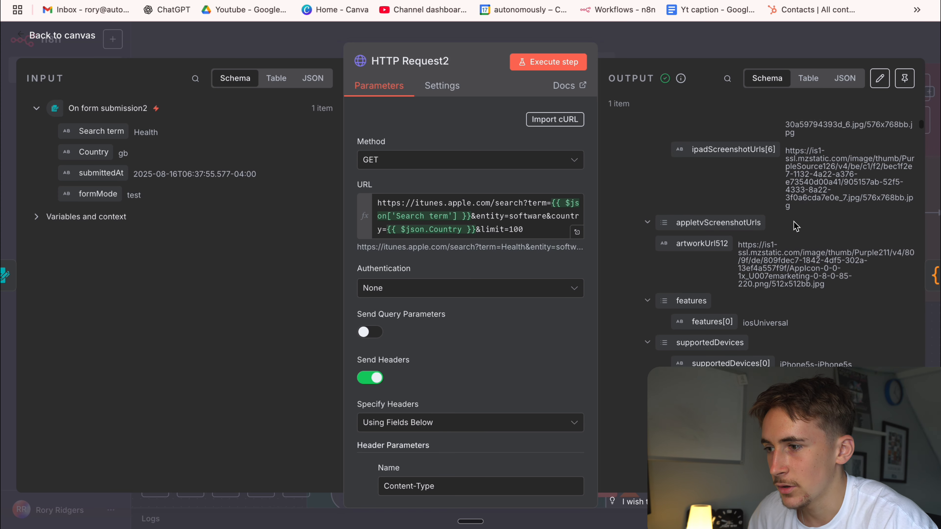
scroll(689, 281, down, 20)
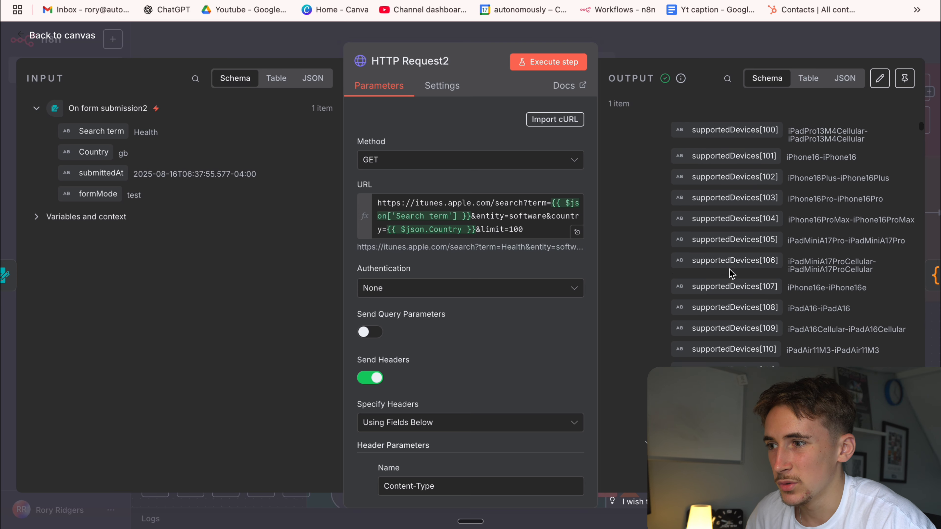
scroll(729, 268, down, 1)
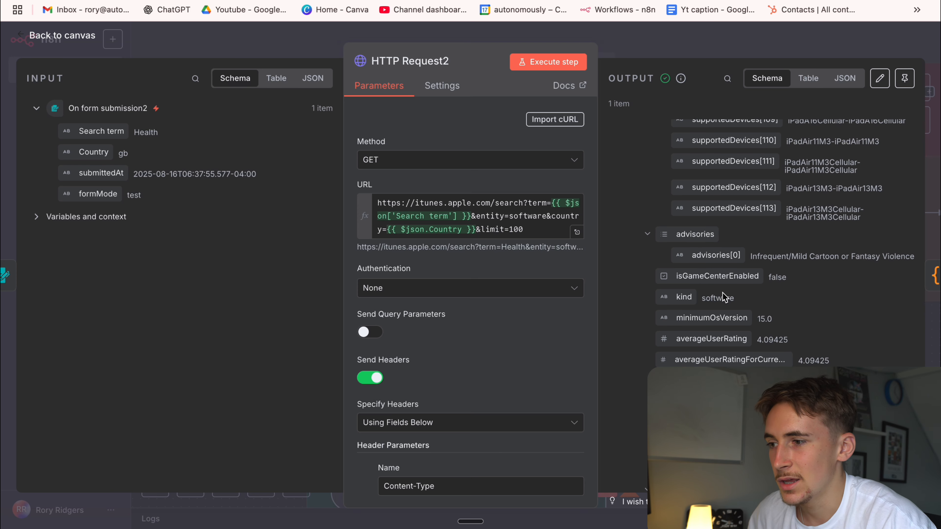
scroll(708, 300, down, 1)
drag(702, 298, 816, 301)
scroll(726, 319, down, 3)
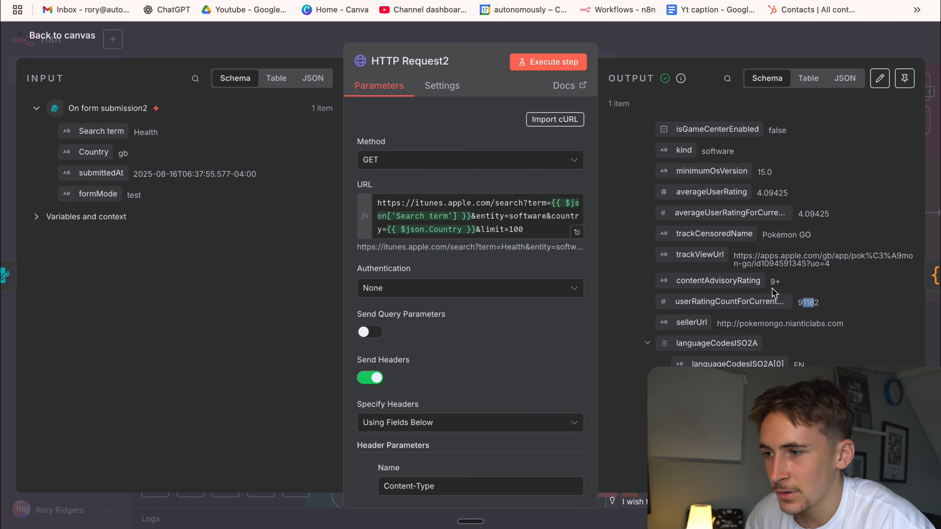
scroll(780, 282, down, 10)
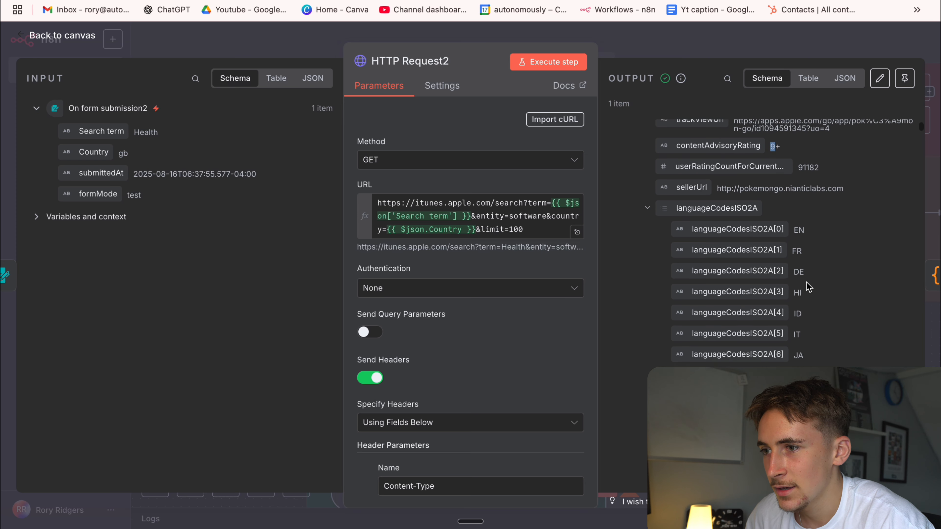
scroll(808, 288, down, 2)
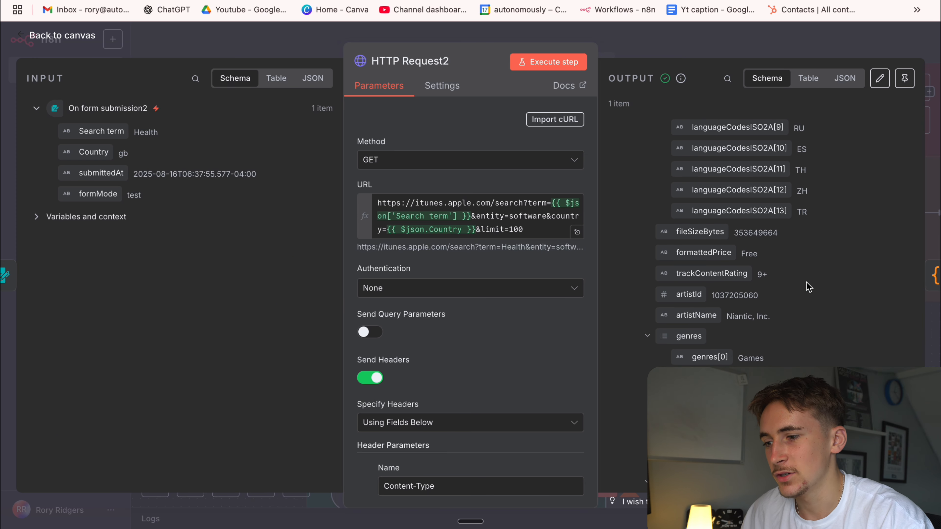
scroll(808, 287, down, 5)
scroll(808, 287, down, 3)
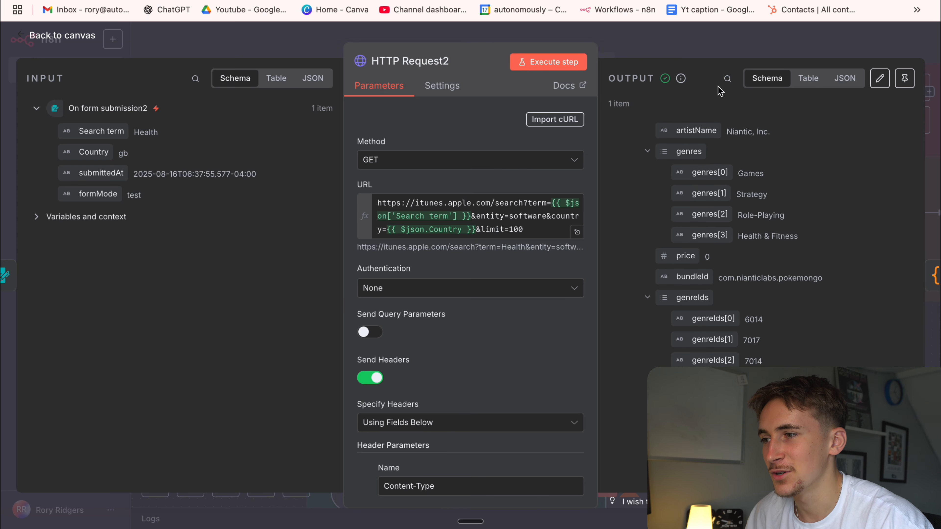
click(713, 53)
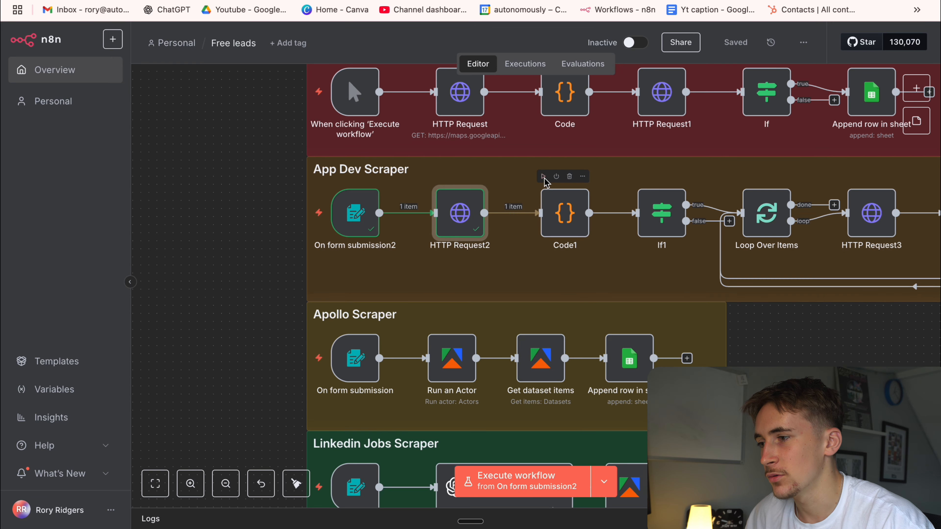
Inspect the Code1 output fields, highlighting the app name, developer name, website, fetched_at value and item count, and close the node.
double_click(562, 218)
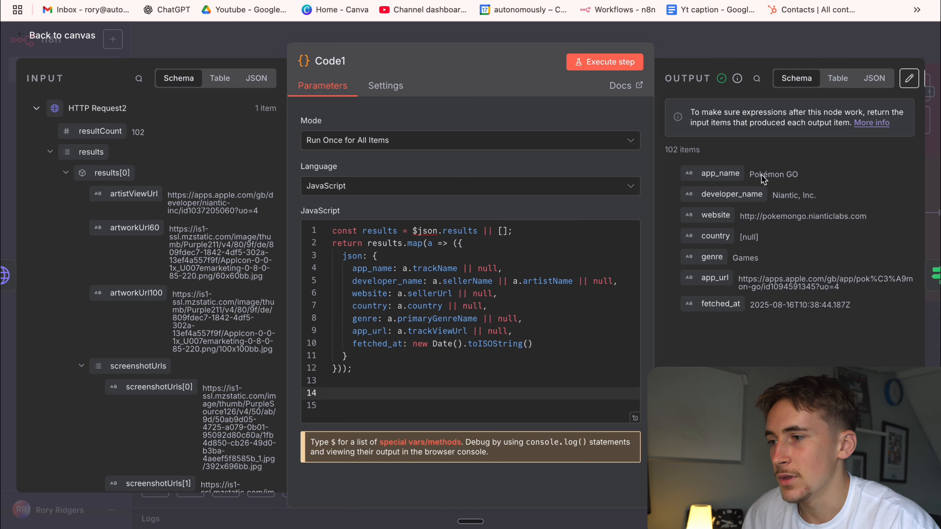
drag(755, 174, 808, 199)
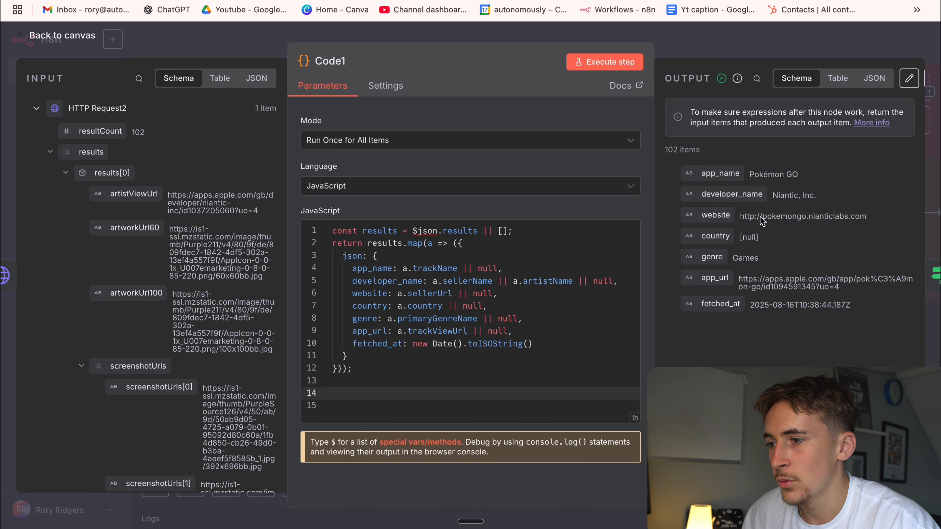
drag(761, 217, 806, 219)
click(744, 238)
drag(739, 258, 845, 309)
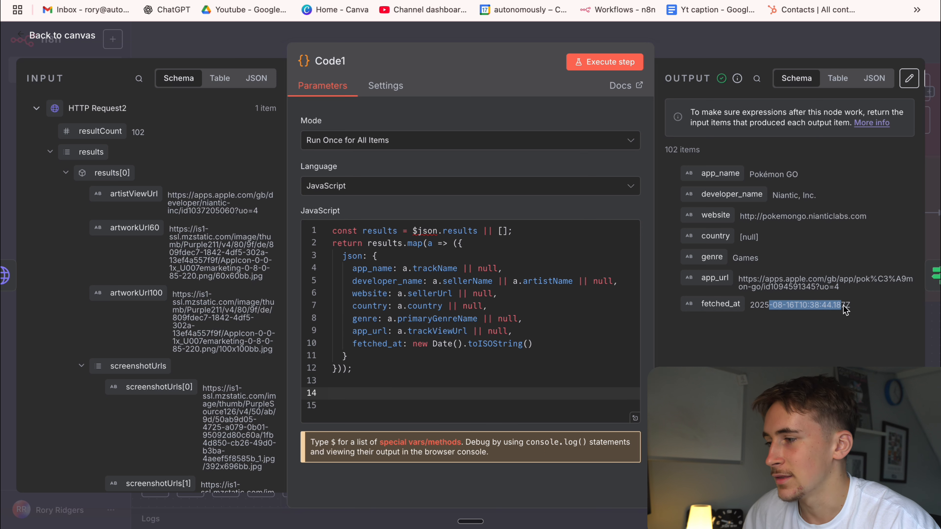
click(865, 314)
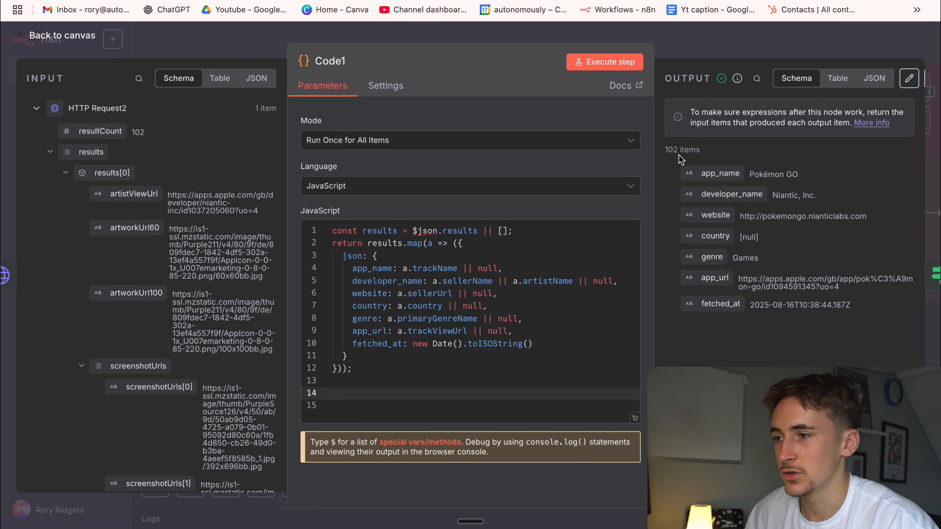
drag(668, 152, 696, 152)
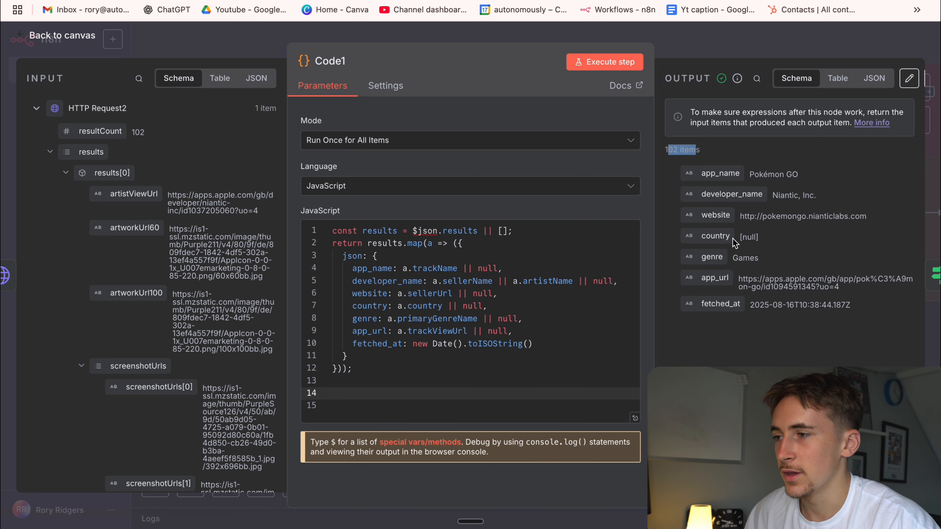
key(Escape)
Execute the If1 node that checks for a non-empty website, compare its false and true branch outputs, and close it.
double_click(664, 210)
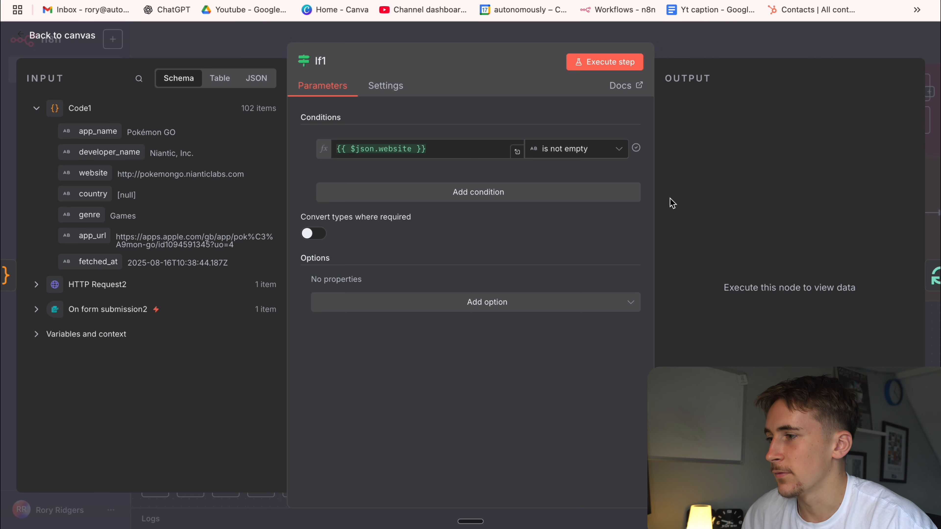
click(594, 65)
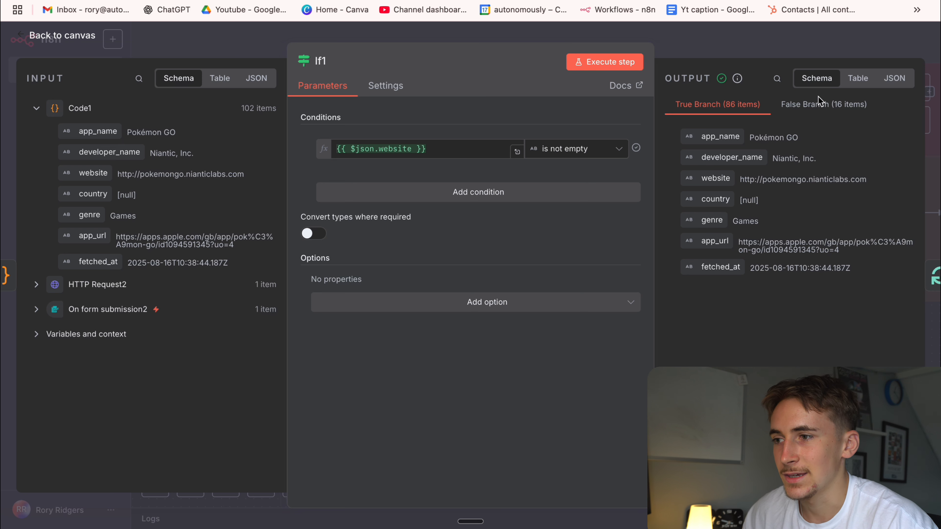
click(818, 107)
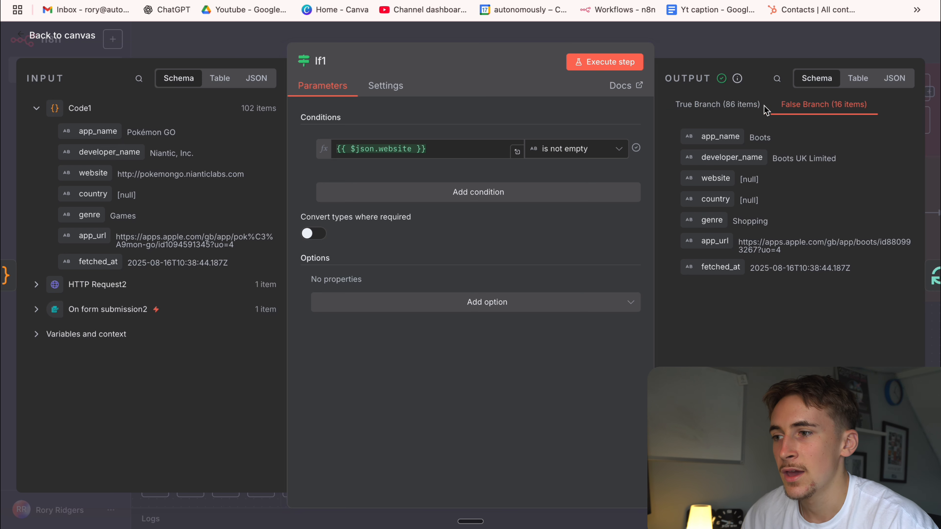
click(734, 108)
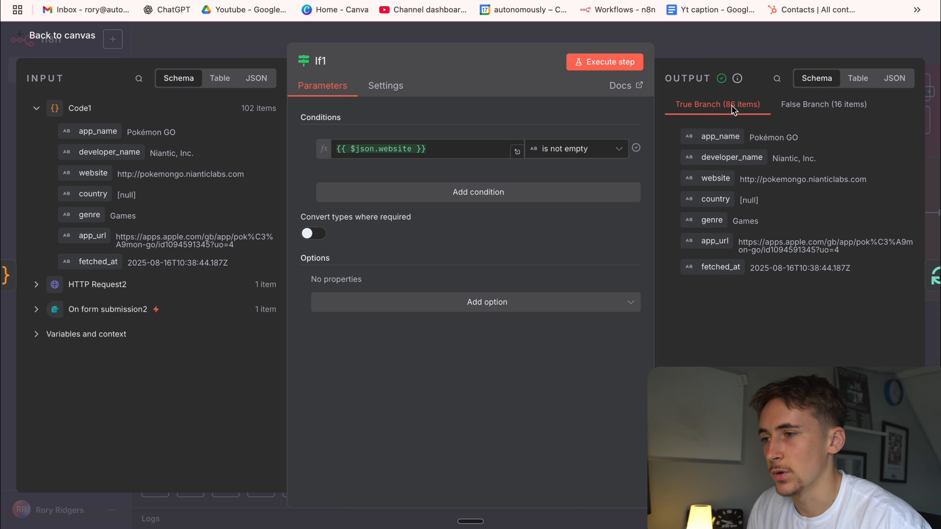
click(691, 52)
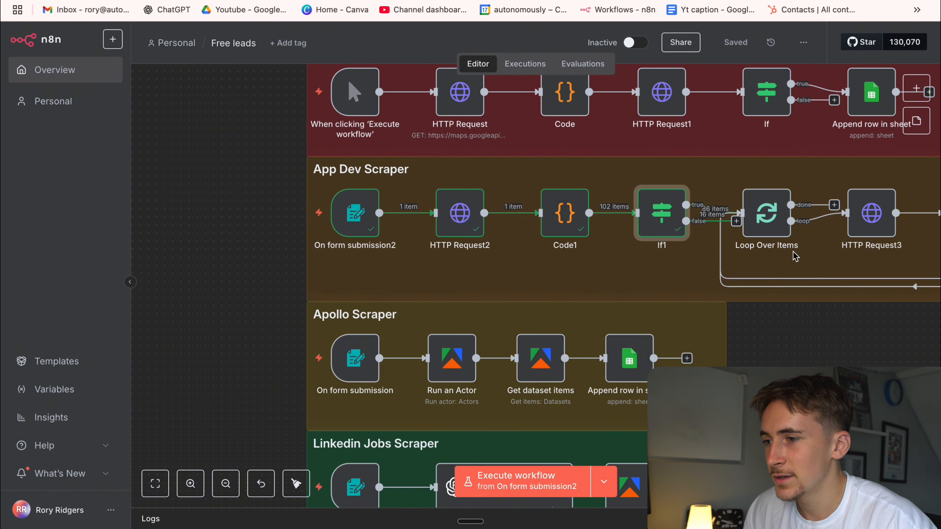
Execute the Loop Over Items node and the HTTP Request3 node, checking the latter's website URL expression before returning to the canvas.
scroll(647, 238, right, 5)
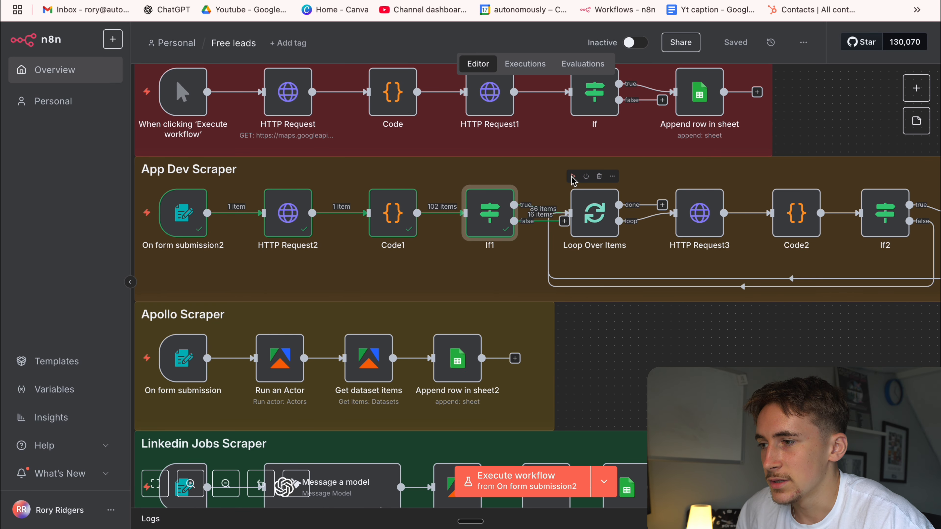
click(574, 180)
double_click(682, 218)
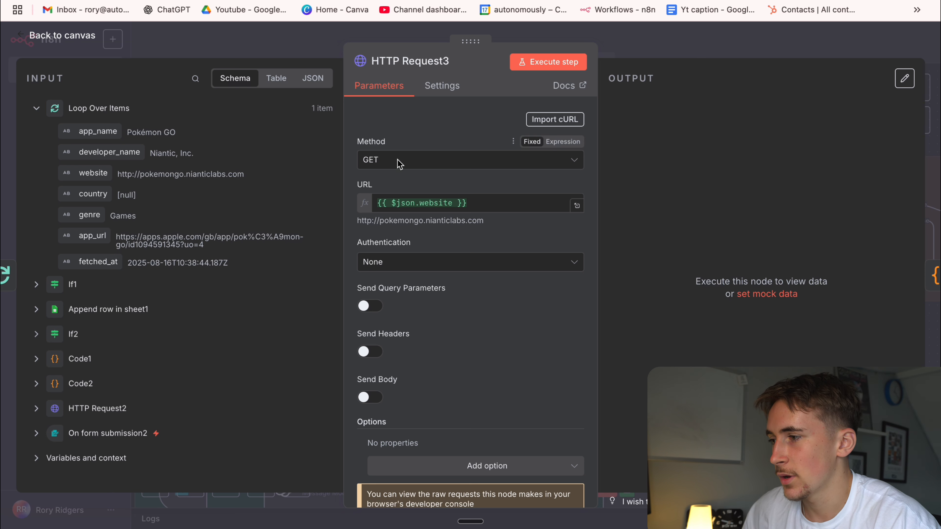
click(492, 204)
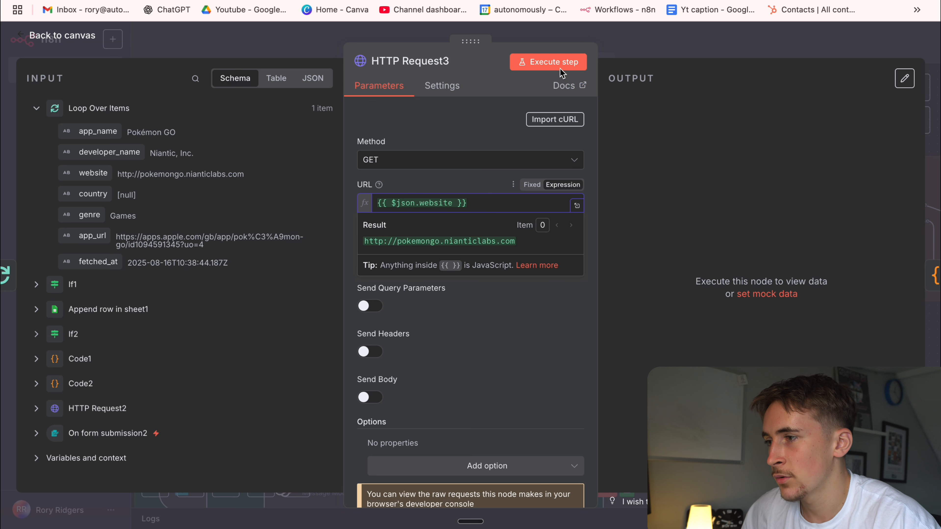
click(548, 62)
key(Escape)
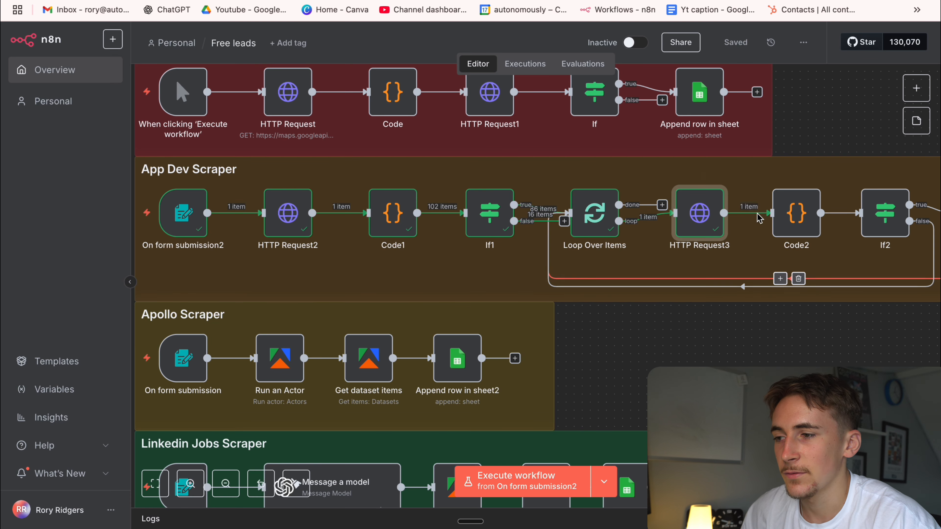
Execute the Code2 node, review its email-extraction JavaScript from end to start, and close the node.
mouse_move(785, 194)
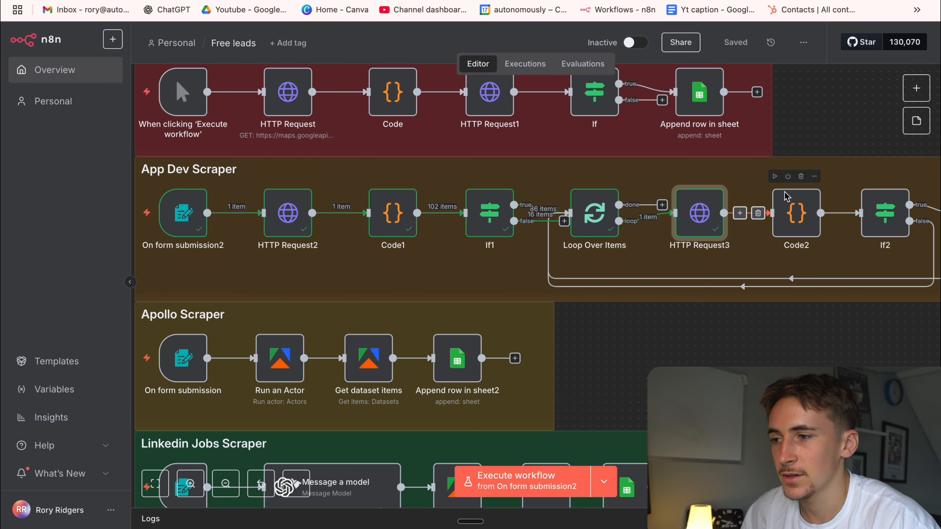
click(775, 177)
double_click(796, 213)
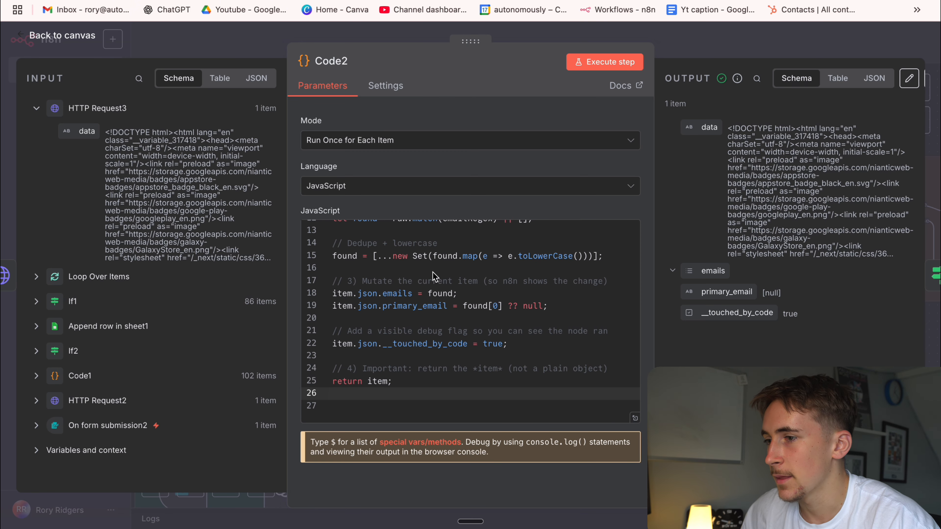
scroll(433, 274, up, 2)
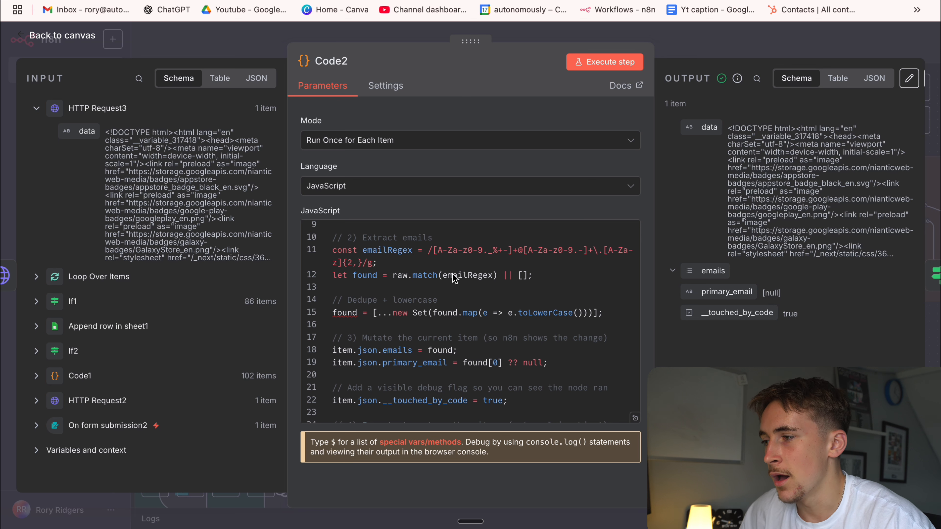
scroll(455, 277, down, 5)
scroll(482, 284, up, 3)
scroll(496, 287, up, 5)
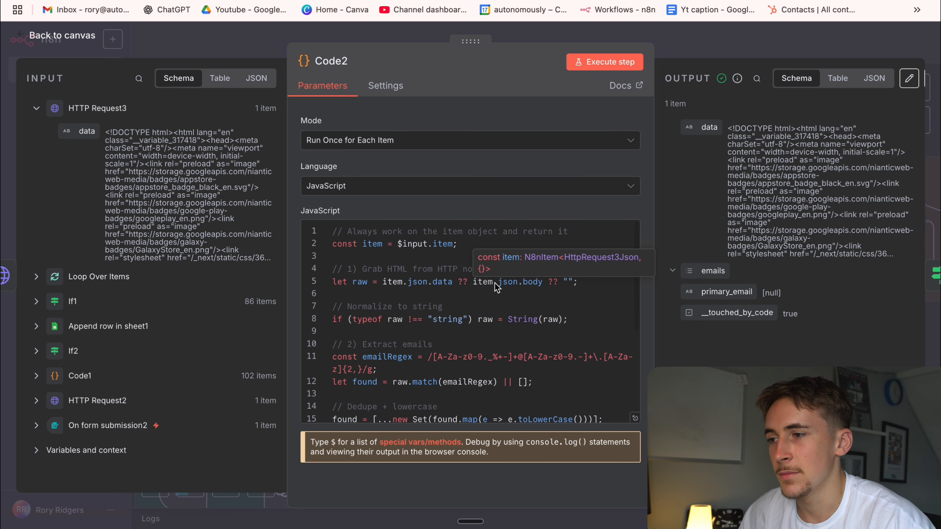
click(682, 52)
Execute the If2 node and view its connections to Append row in sheet1 and back to the loop.
scroll(796, 207, right, 3)
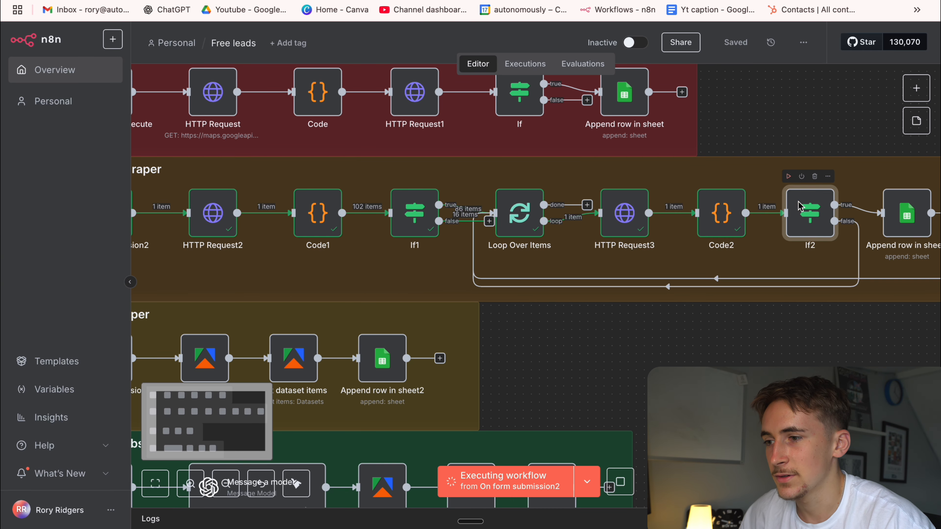
scroll(802, 245, right, 2)
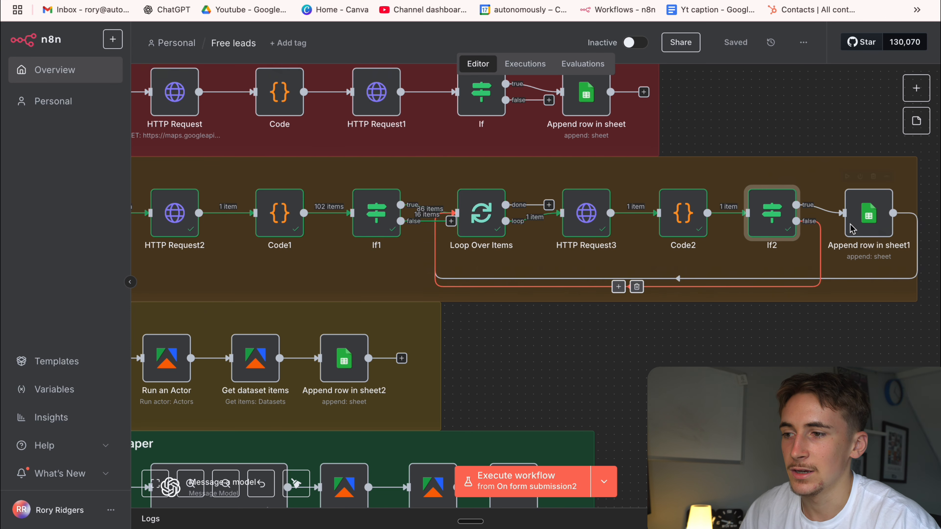
Execute the workflow from On form submission2, submit its test form with search term Health and country gb, and close the form.
scroll(416, 246, left, 10)
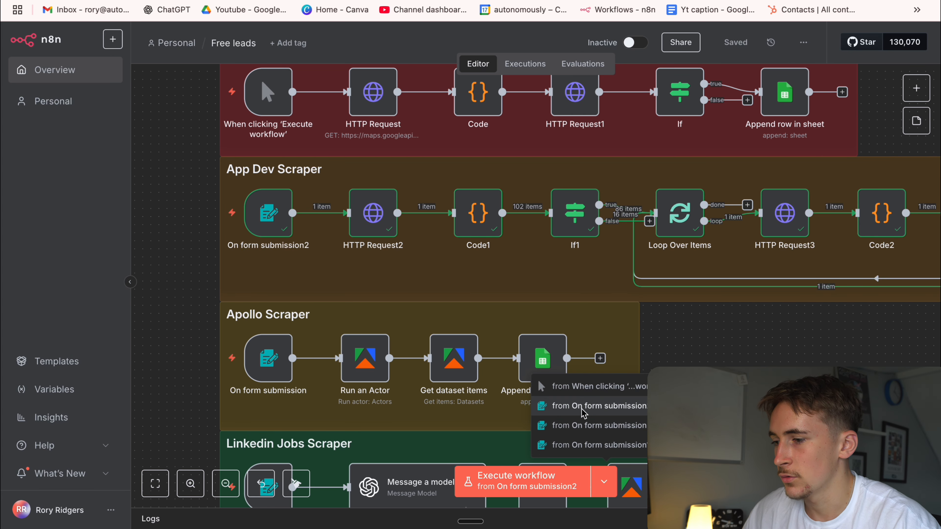
click(517, 489)
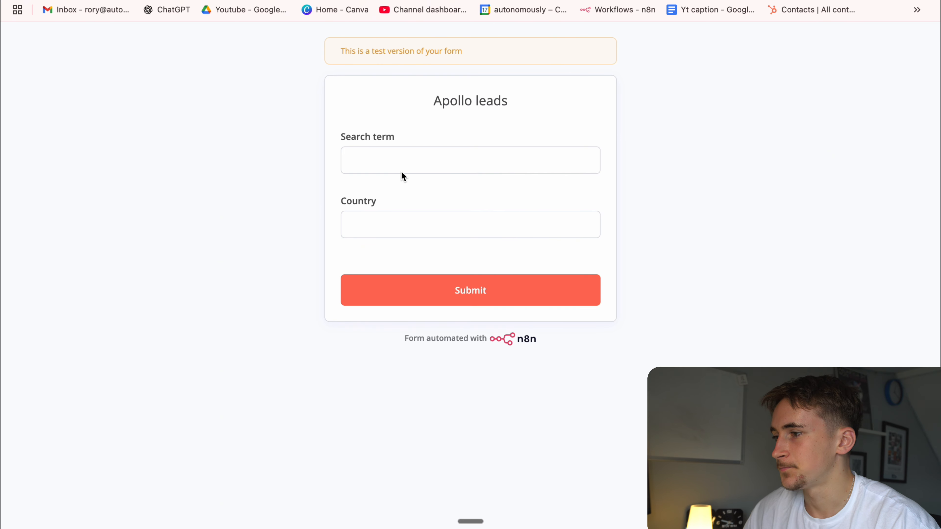
click(417, 172)
text(Health)
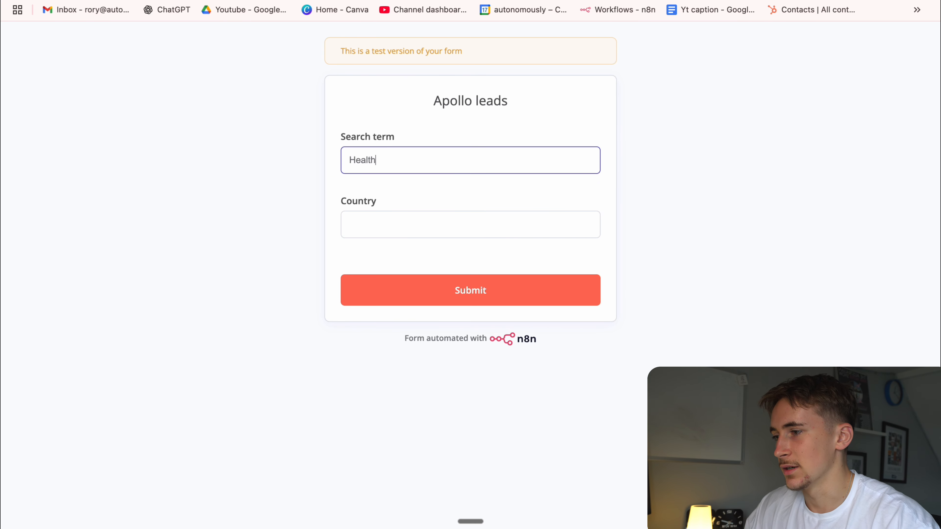
click(403, 232)
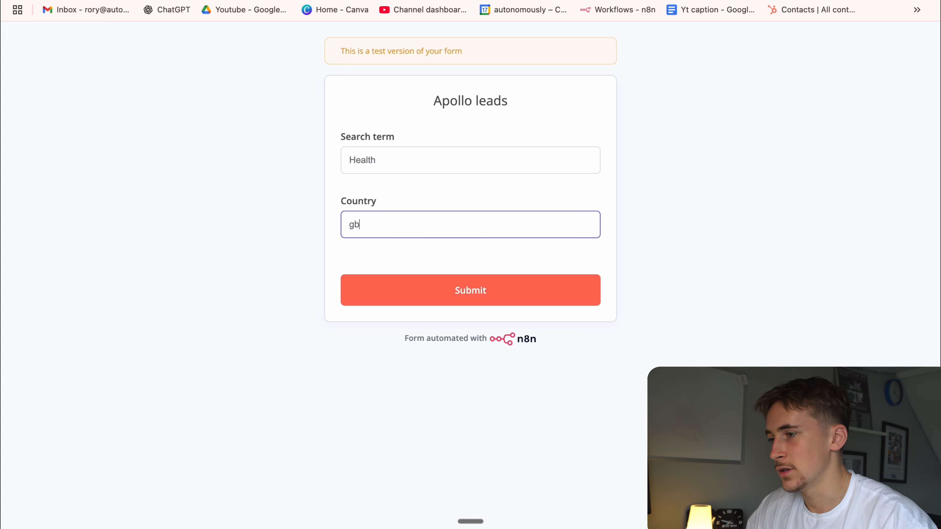
click(421, 289)
key(super+w)
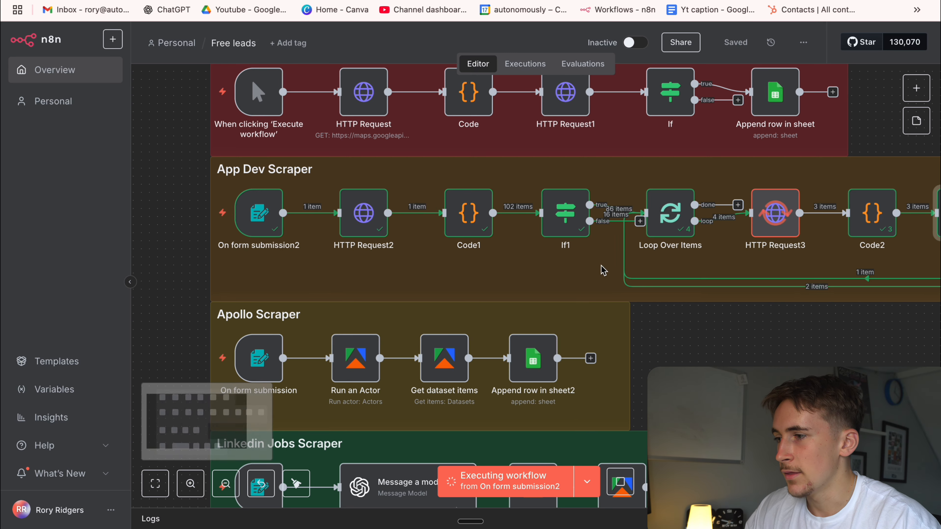
Follow the App Dev Scraper run through its nodes, check the App Leads sheet in Cheap leads, and return to the n8n canvas.
scroll(604, 272, right, 1)
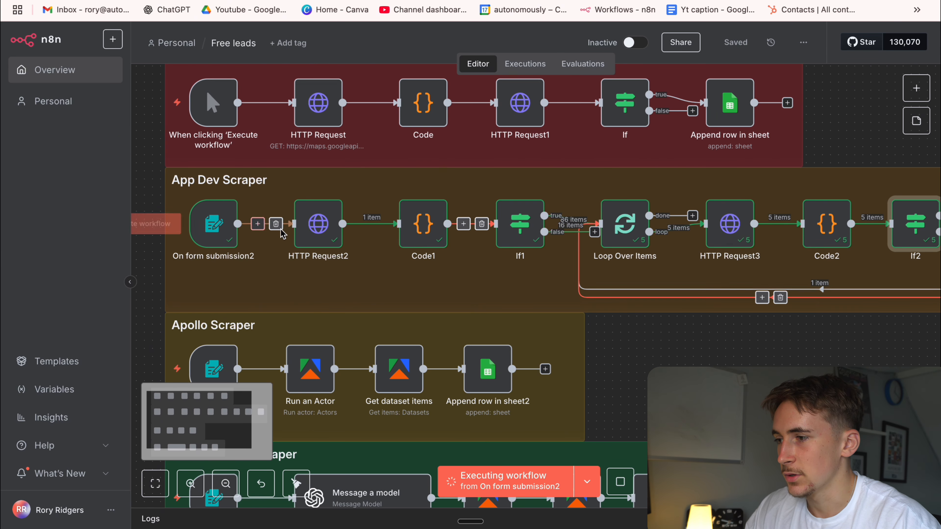
scroll(563, 225, right, 5)
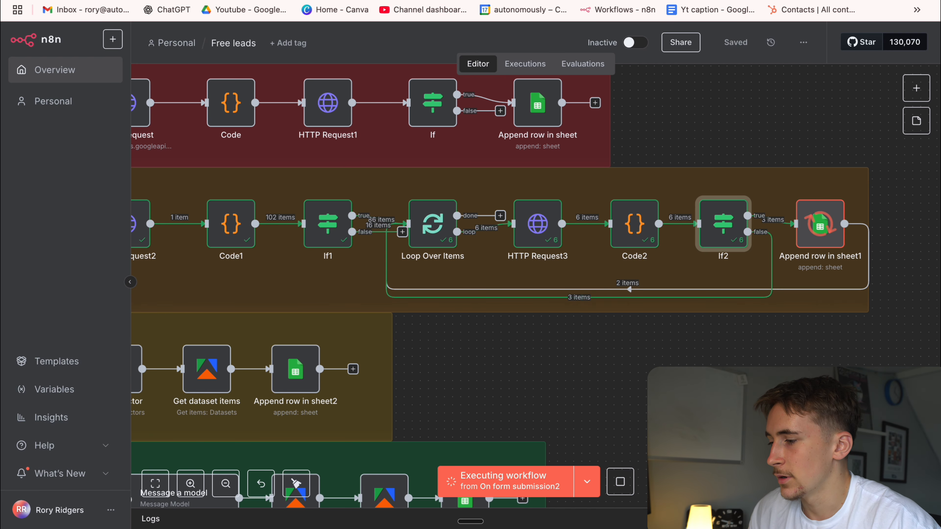
click(419, 1)
click(215, 518)
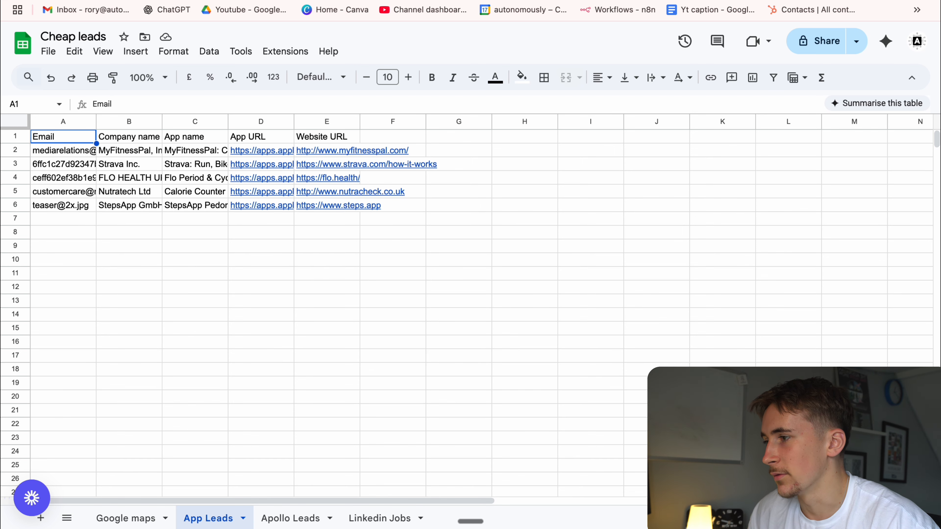
click(373, 1)
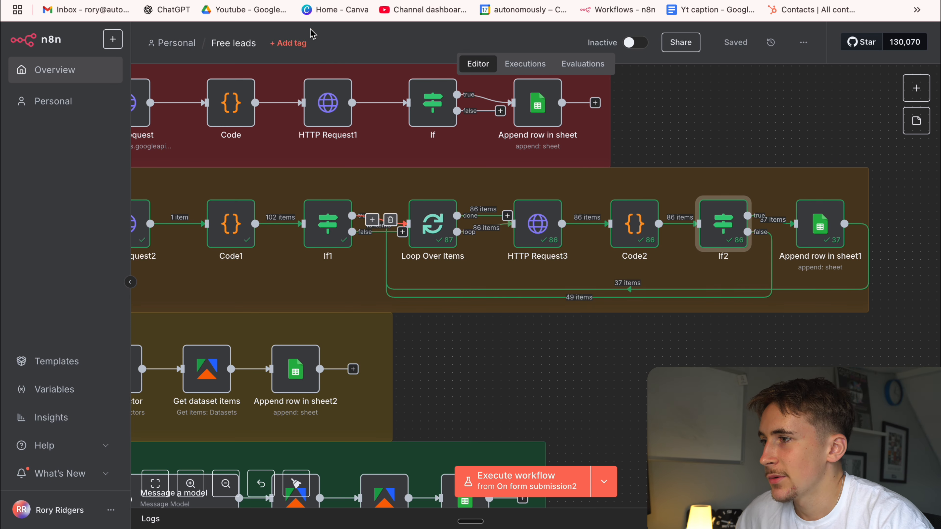
Examine the scraped rows in the App Leads sheet and its Company name, App name, App URL and Website URL columns.
click(389, 0)
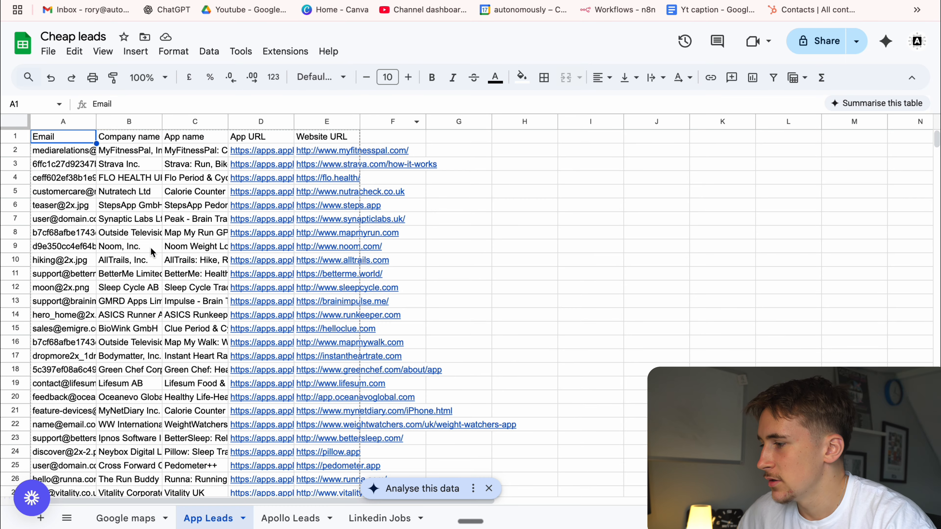
scroll(152, 250, down, 10)
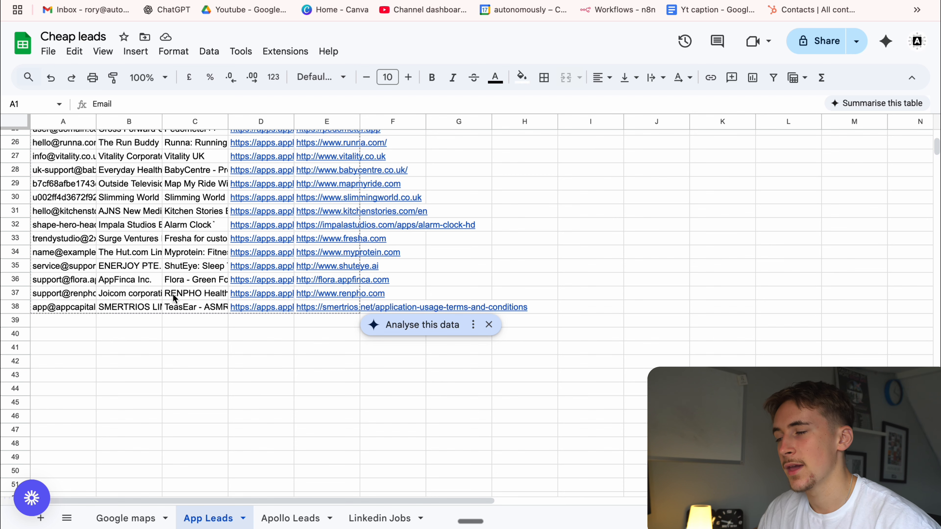
scroll(174, 280, up, 5)
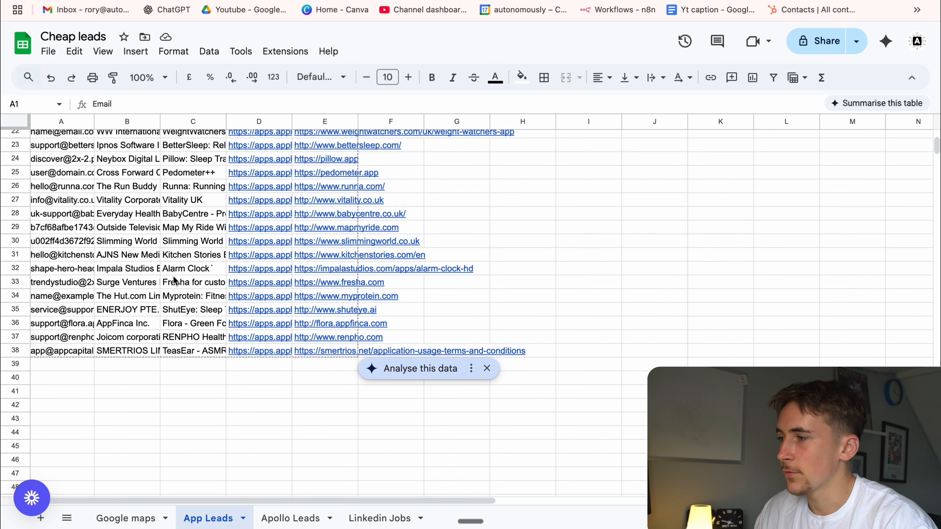
scroll(173, 280, up, 8)
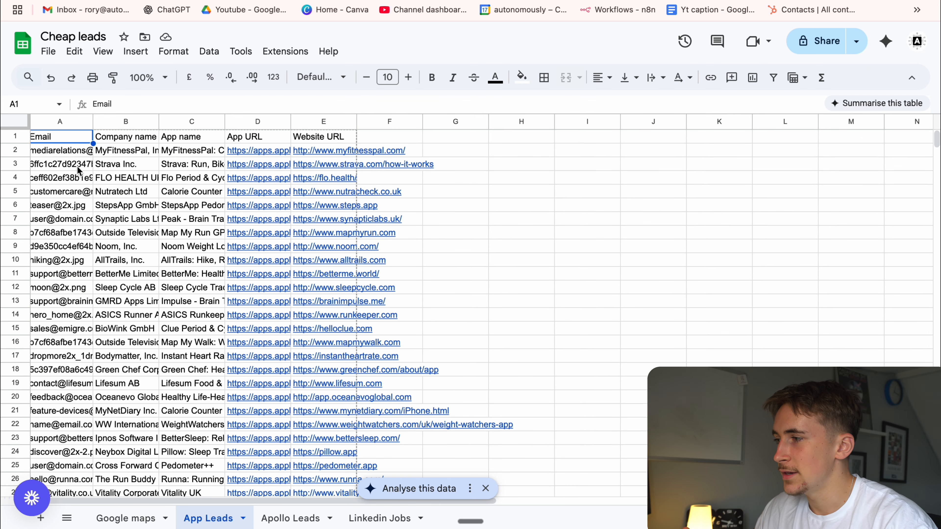
click(140, 139)
click(187, 141)
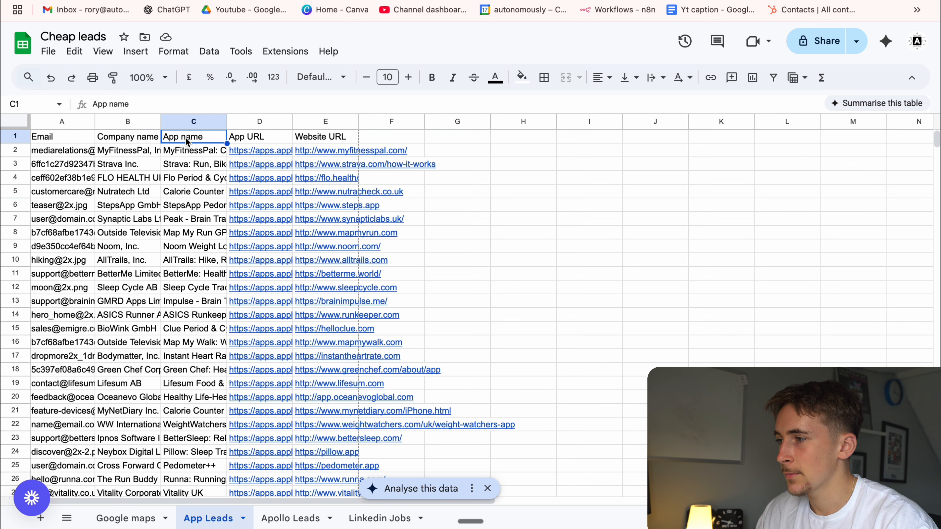
click(244, 139)
click(319, 141)
scroll(313, 186, down, 1)
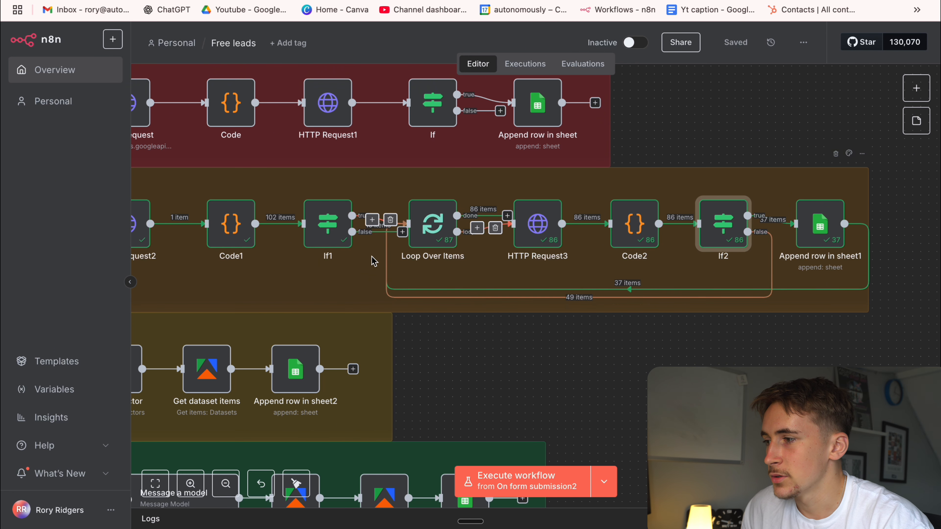
Review the form fields Apollo URL and Number of results in the Apollo Scraper's On form submission node, and close the node.
scroll(377, 260, left, 5)
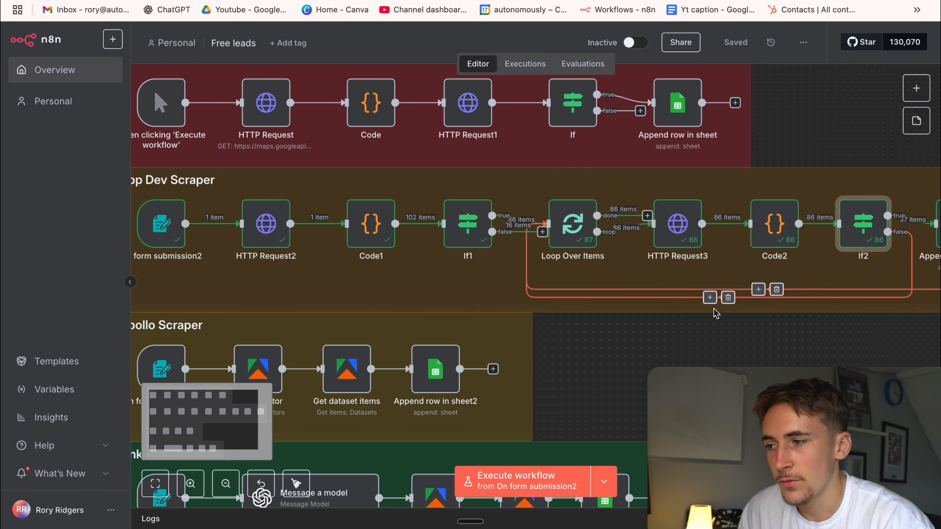
scroll(555, 260, right, 2)
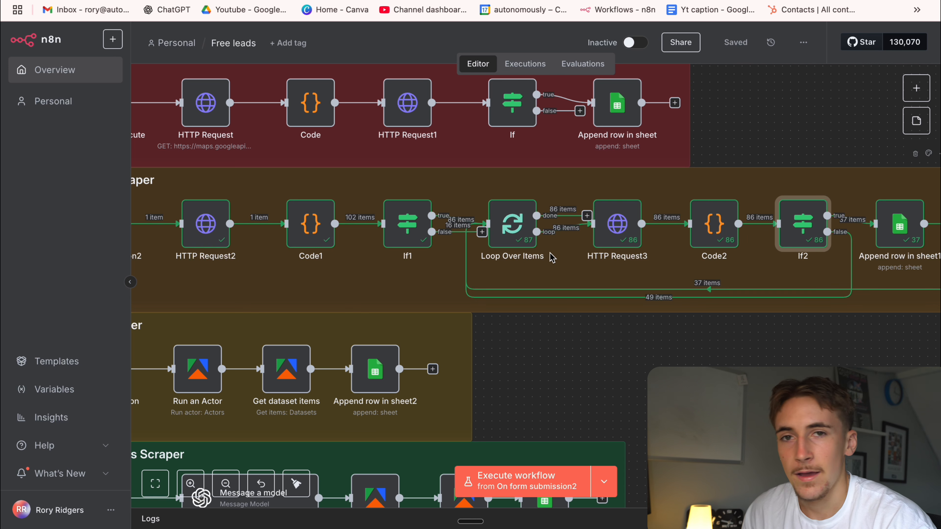
scroll(526, 252, left, 5)
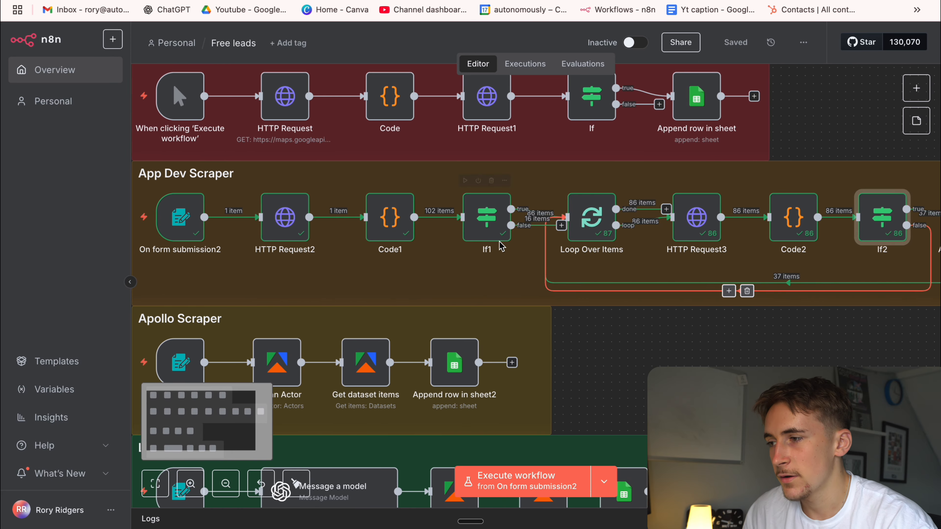
scroll(501, 246, down, 4)
scroll(501, 246, left, 4)
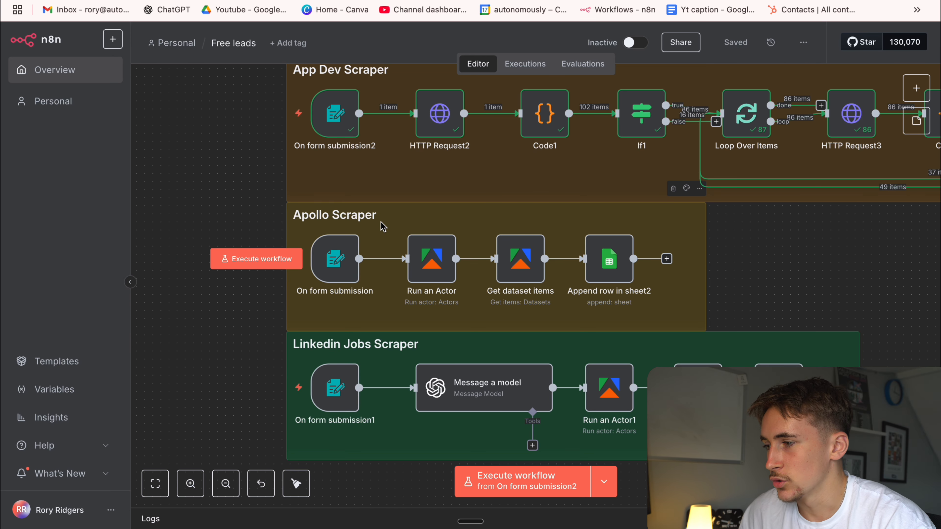
double_click(335, 256)
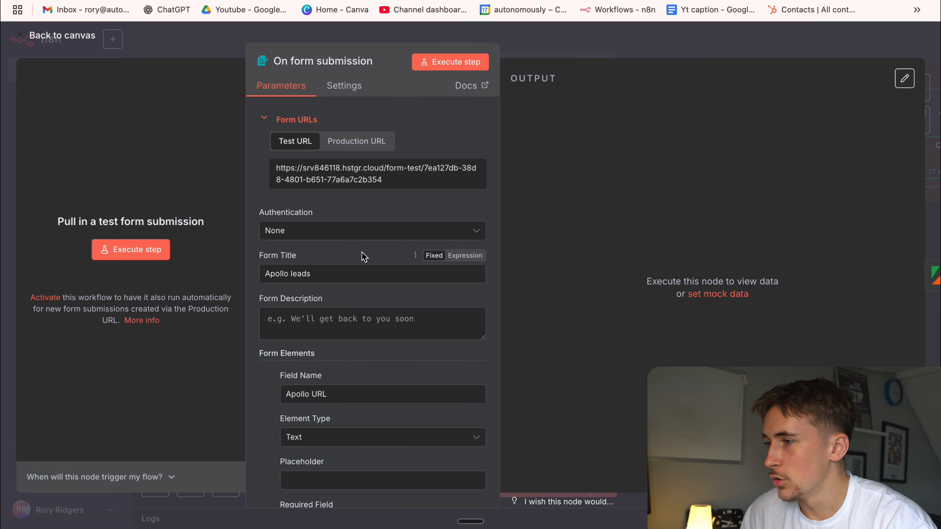
scroll(367, 289, down, 5)
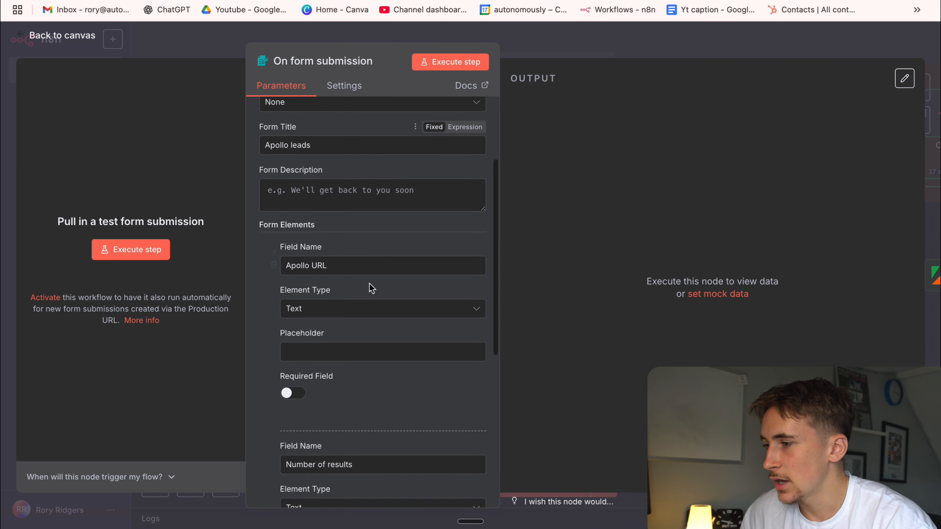
scroll(361, 271, down, 8)
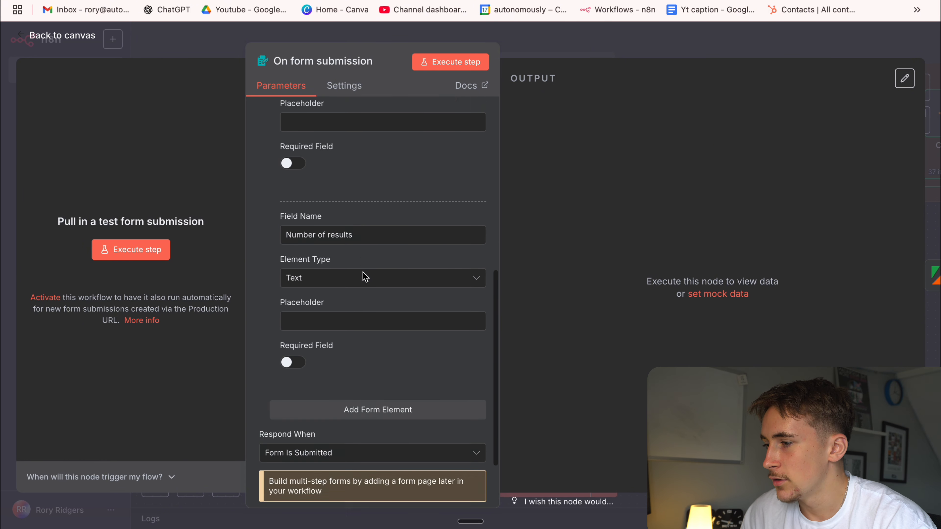
click(539, 58)
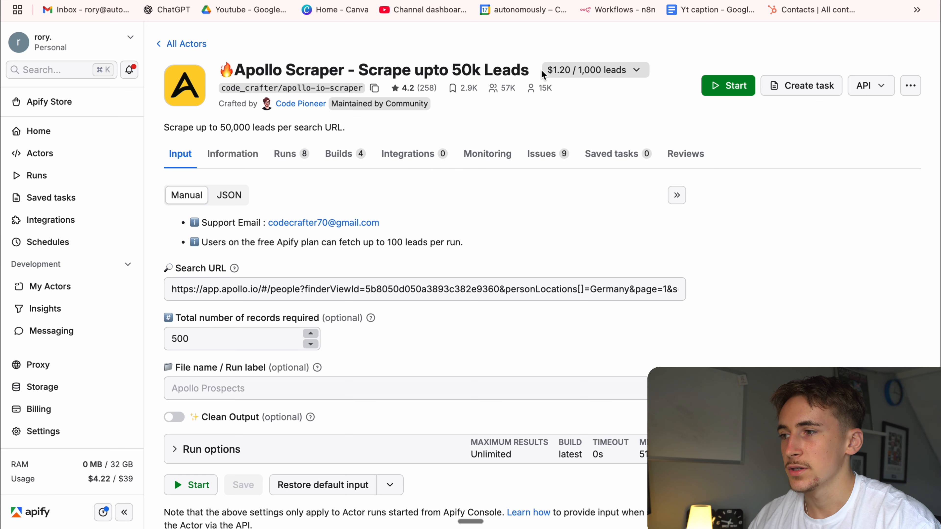
Switch to the Apollo Scraper actor page in Apify and examine its title, price per 1,000 leads and Search URL input.
drag(541, 71, 617, 72)
click(610, 94)
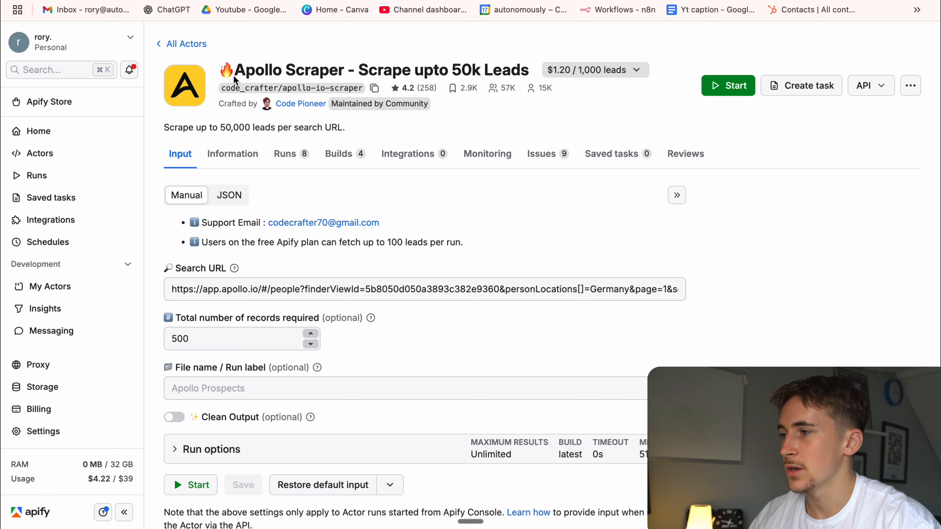
drag(234, 74, 616, 71)
click(523, 115)
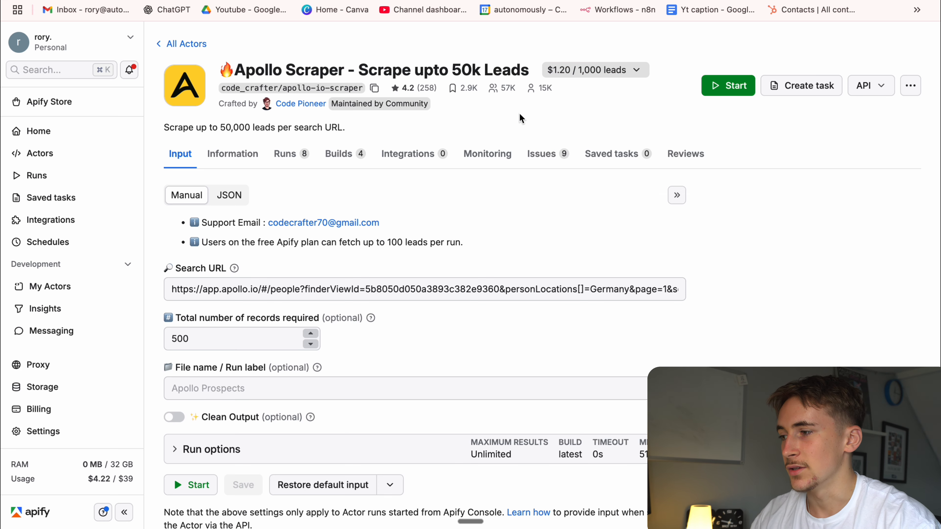
click(328, 290)
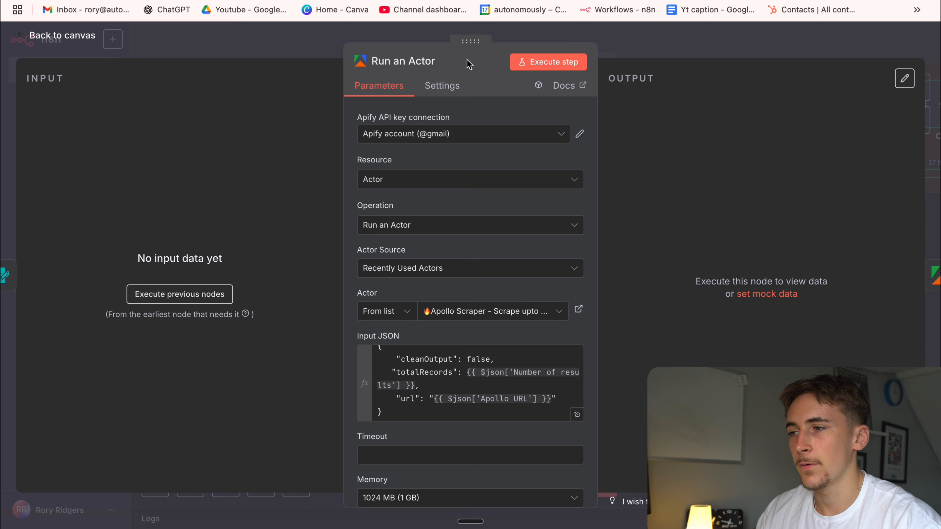
In n8n, reopen the Apollo Scraper's Run an Actor node and review its settings, Actor Source options and Input JSON.
click(655, 46)
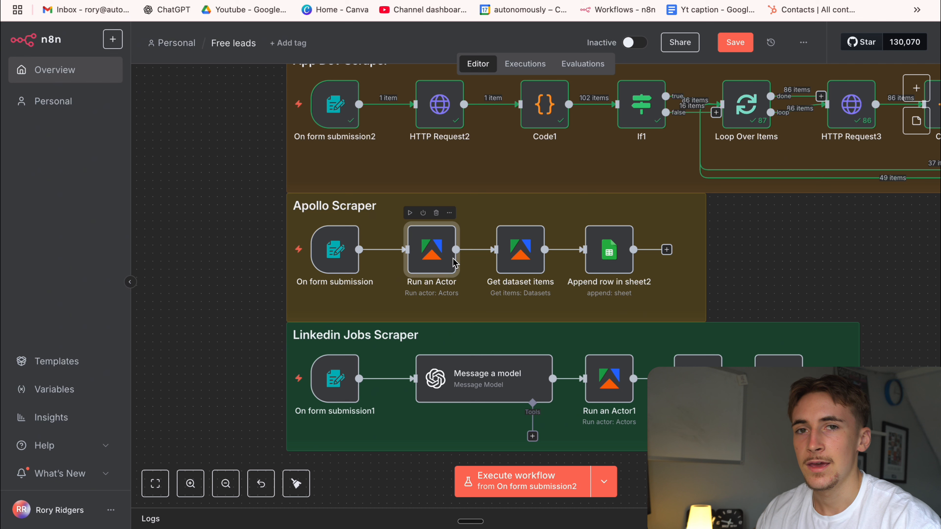
double_click(427, 256)
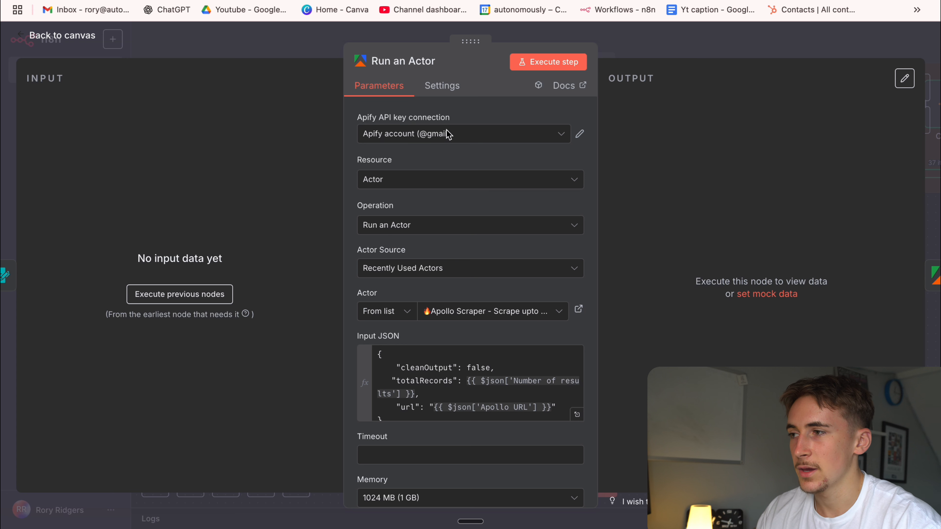
scroll(478, 158, down, 1)
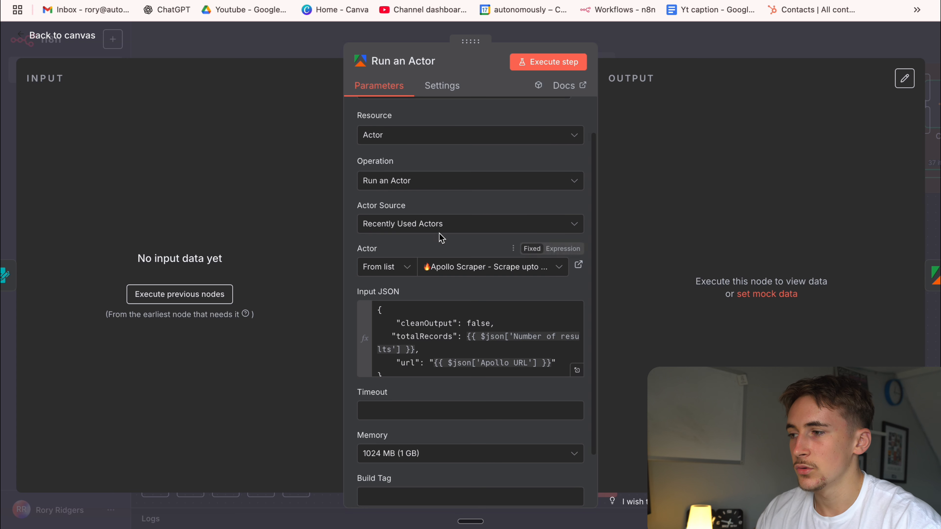
click(435, 223)
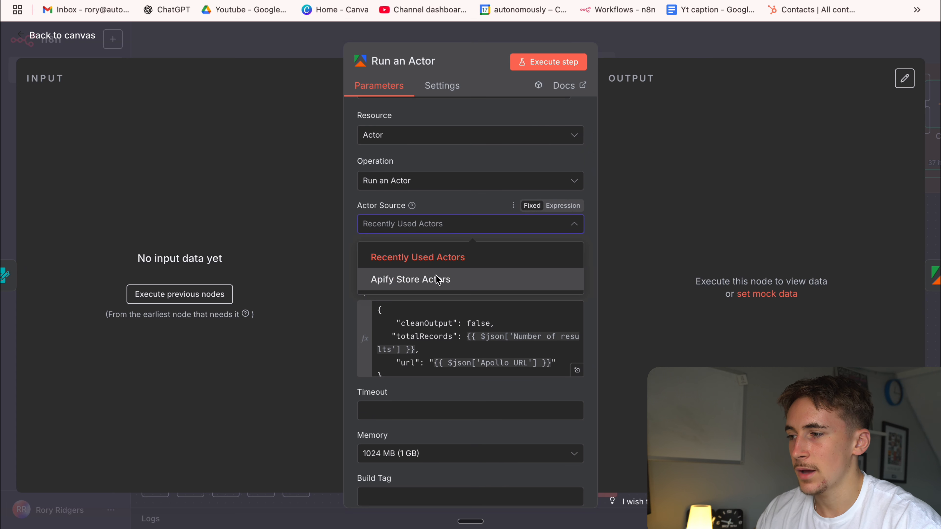
click(448, 201)
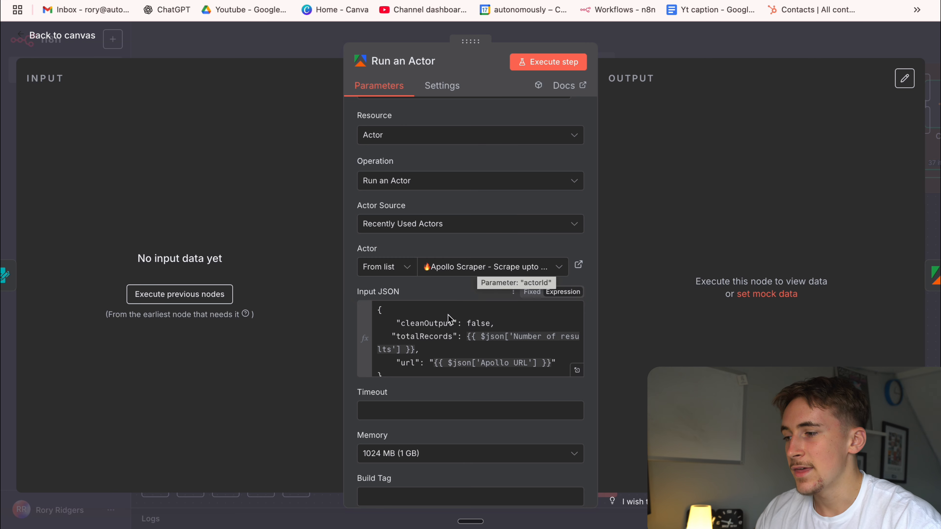
scroll(451, 320, down, 1)
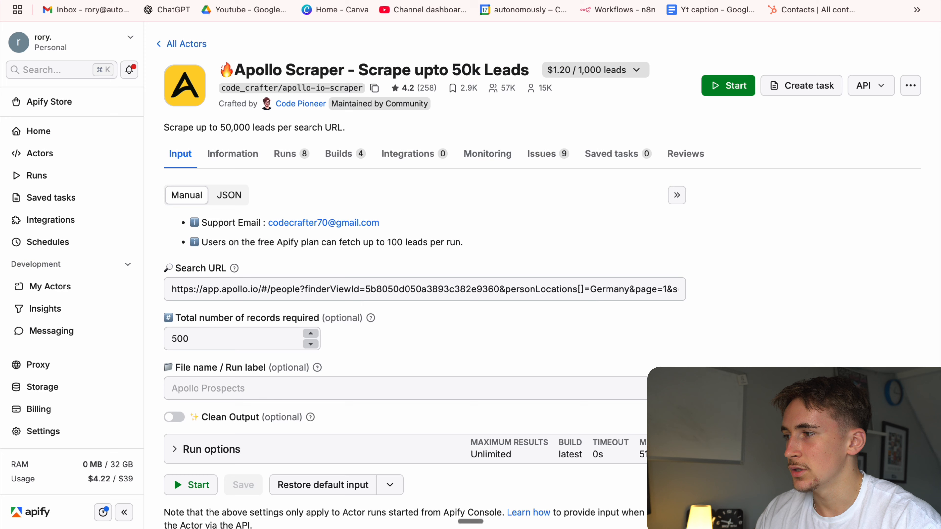
Show the Apify actor's input as JSON and compare its totalRecords and url entries with the Run an Actor node's Input JSON.
click(229, 195)
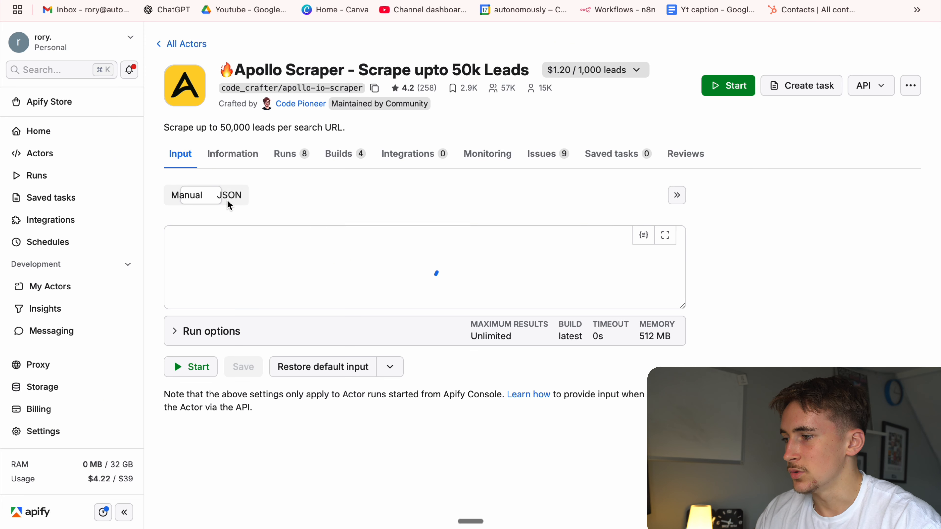
drag(232, 286, 197, 237)
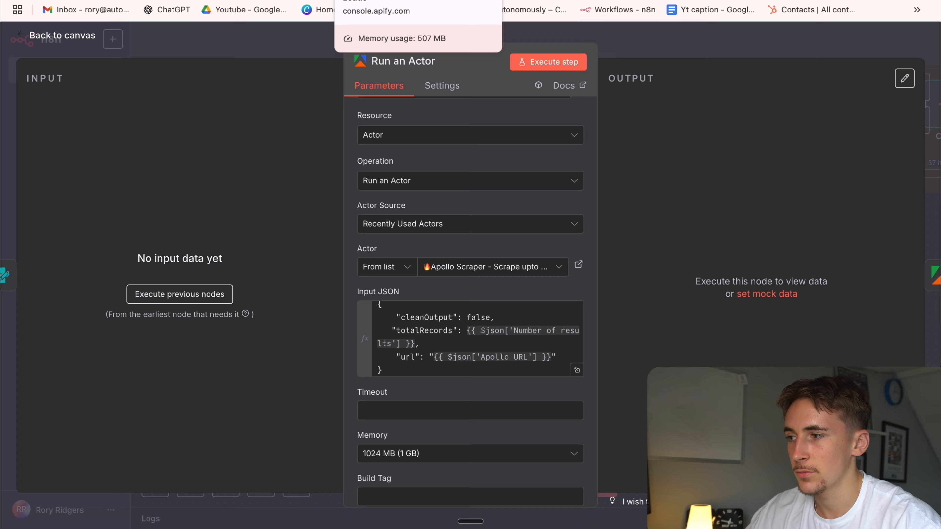
click(370, 0)
drag(265, 268, 542, 279)
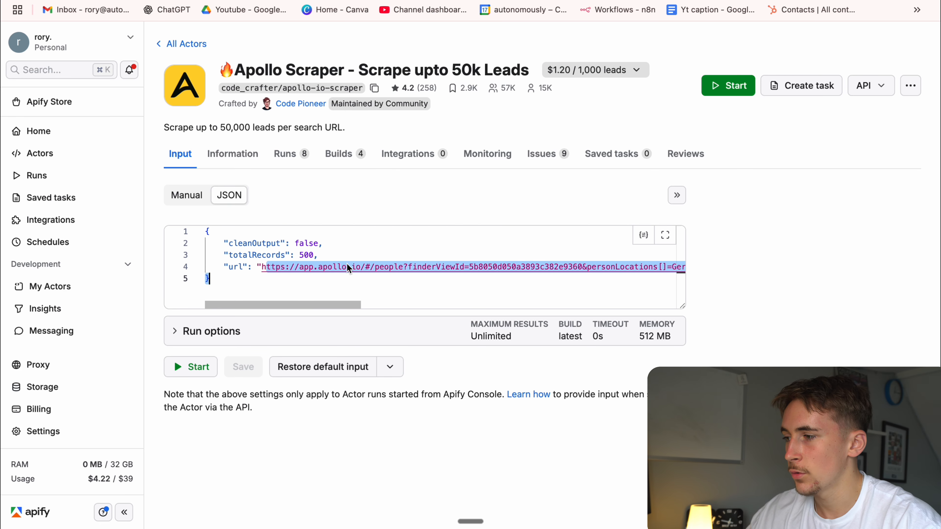
drag(300, 256, 308, 256)
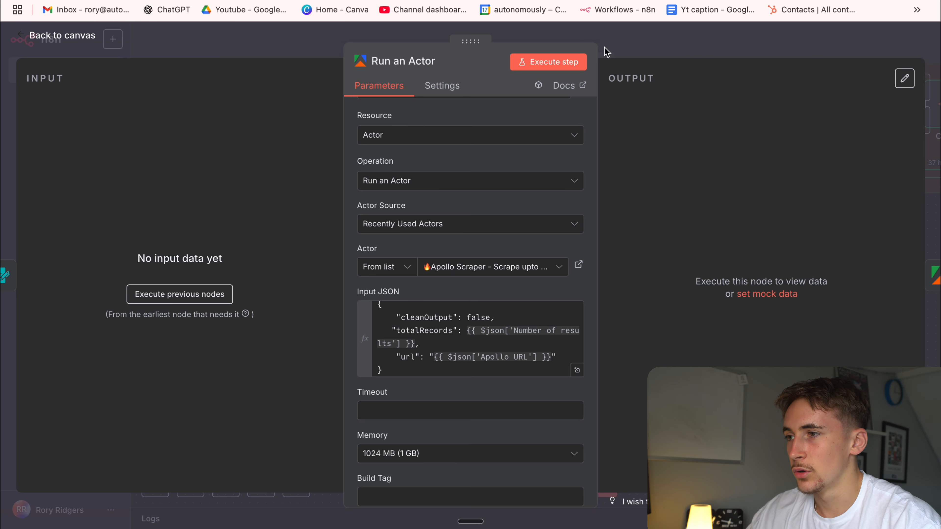
click(626, 37)
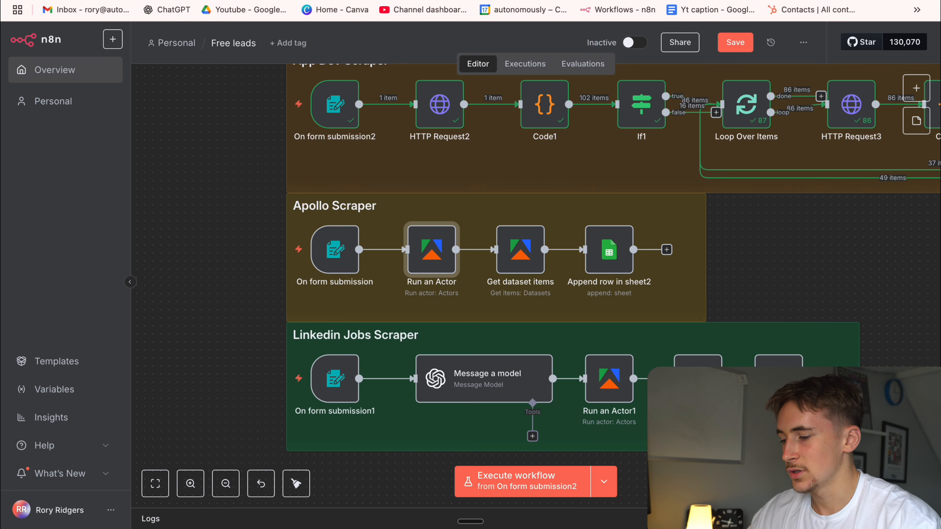
Open the Apollo website in a new browser tab and log in to reach its People search.
key(super+t)
text(apollo)
key(Return)
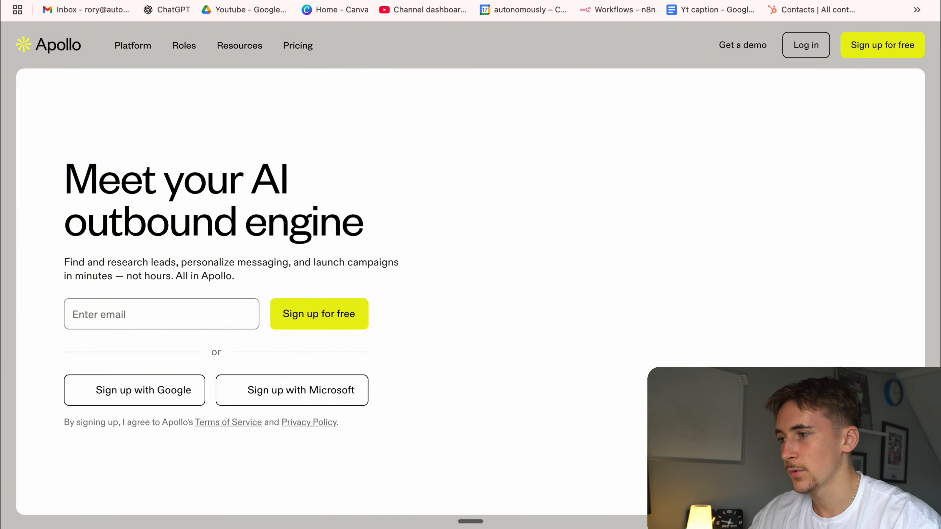
click(824, 52)
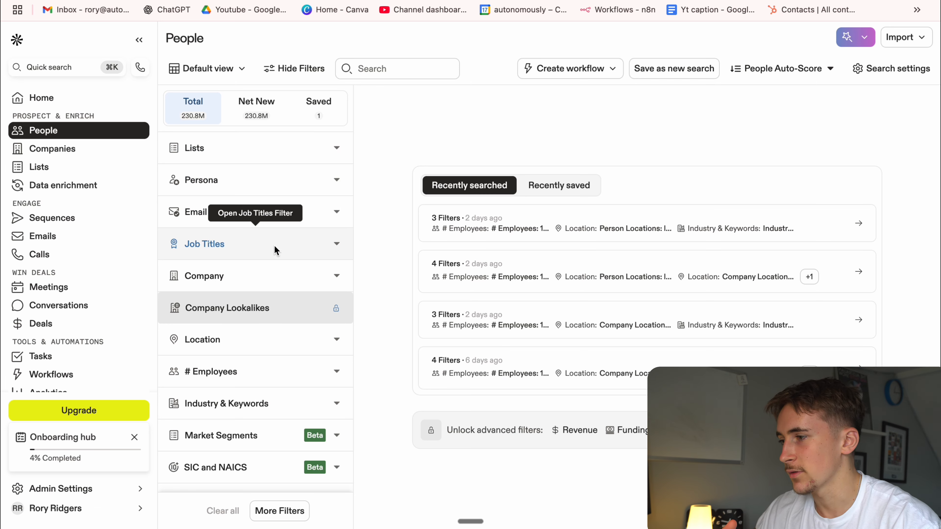
Filter the Apollo people search by the contact location United States.
scroll(274, 245, down, 2)
click(281, 280)
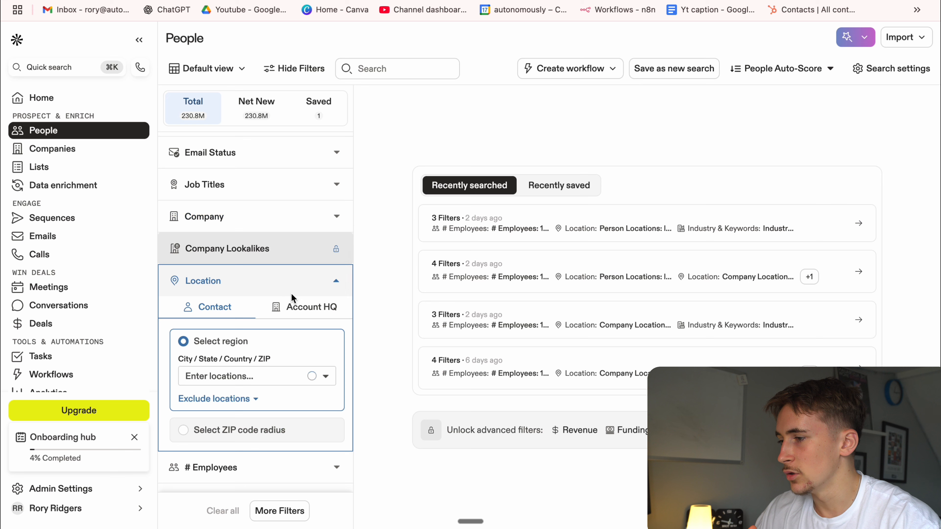
click(252, 379)
click(241, 396)
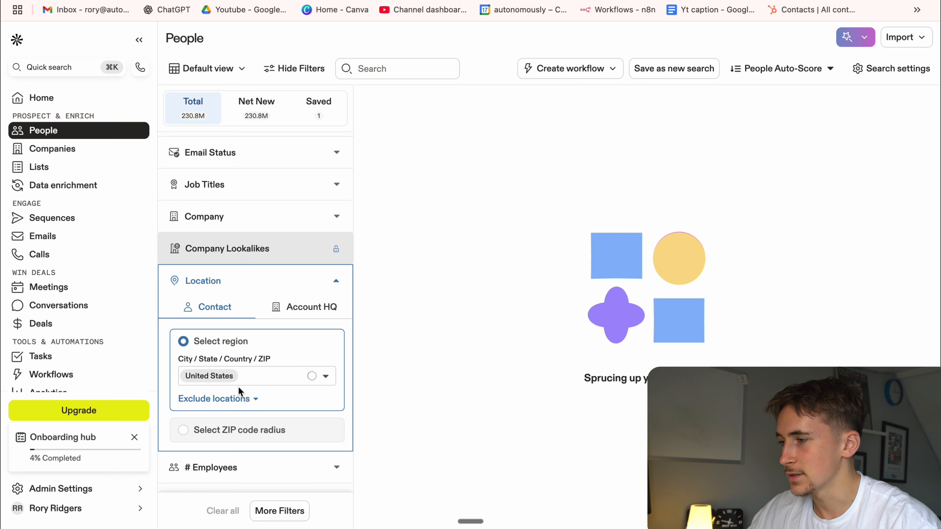
click(335, 280)
Limit the people search to companies with 21-50 employees.
scroll(259, 289, down, 1)
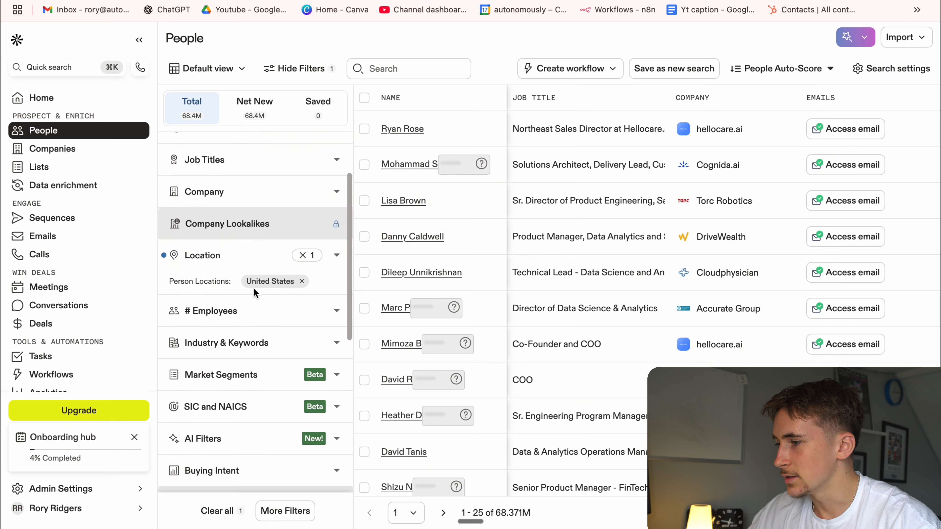
scroll(255, 291, down, 1)
click(275, 275)
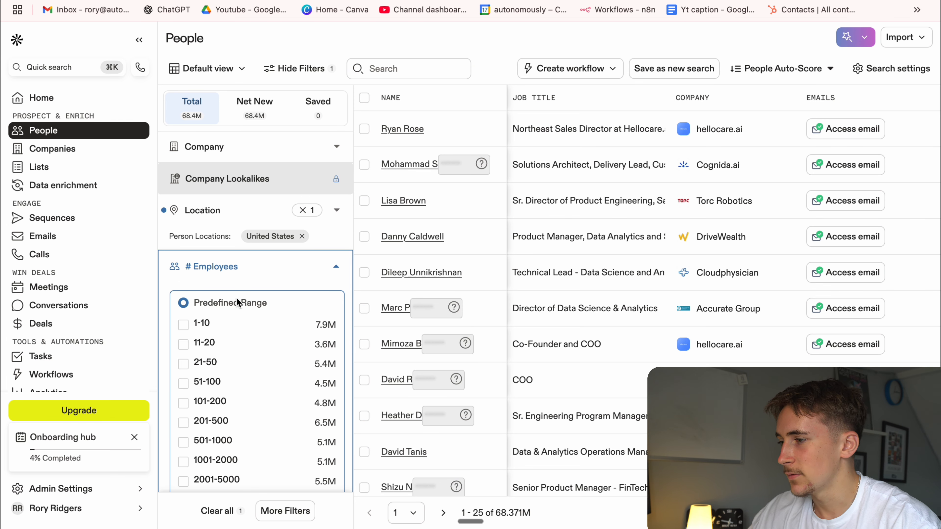
click(183, 363)
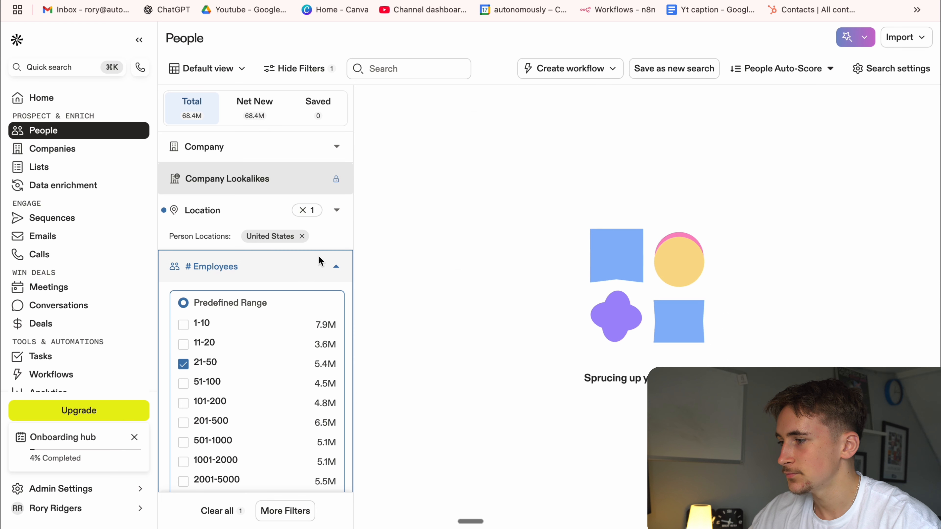
click(318, 257)
Search the industry filter for Marketing and add marketing & advertising as the industry.
click(263, 320)
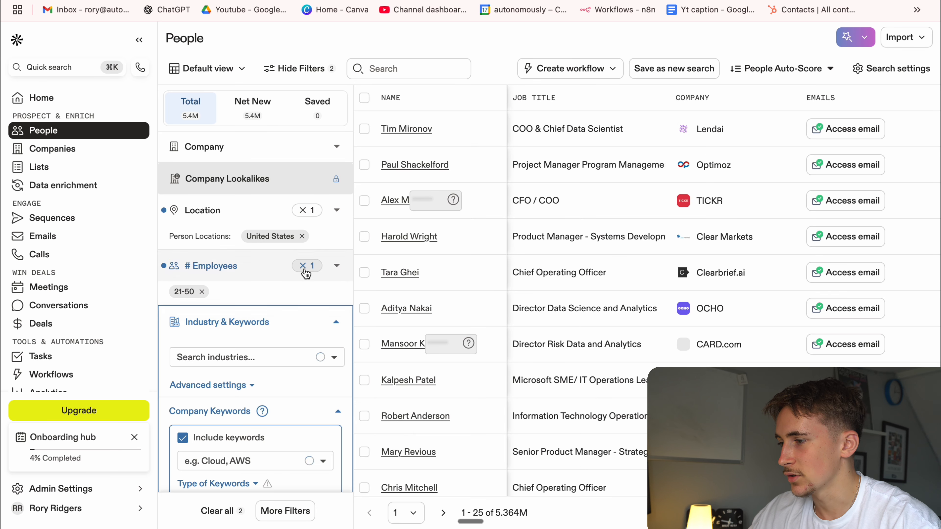
click(259, 357)
text(Makr)
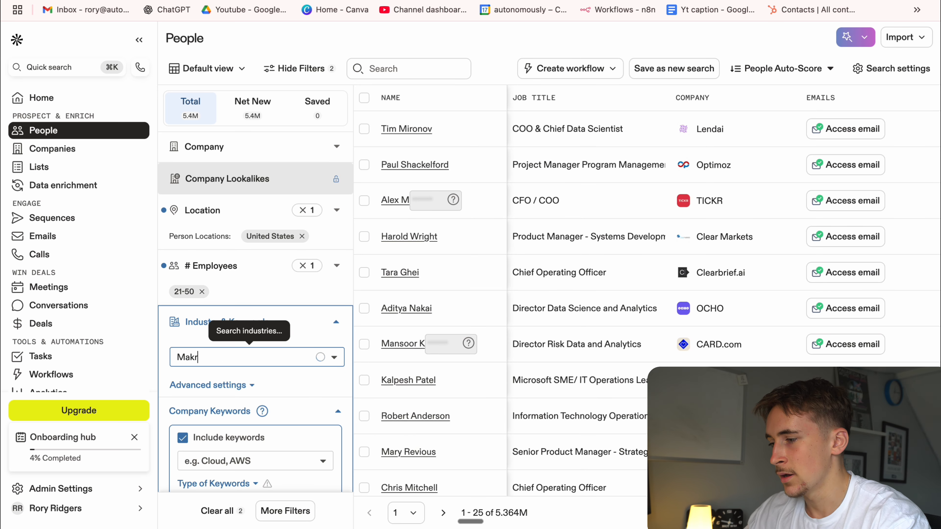
text(eting)
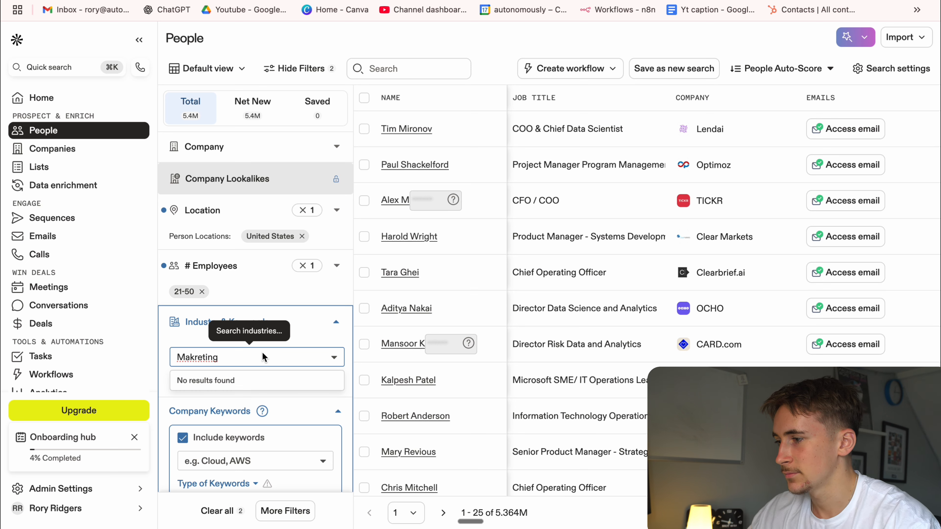
key(BackSpace)
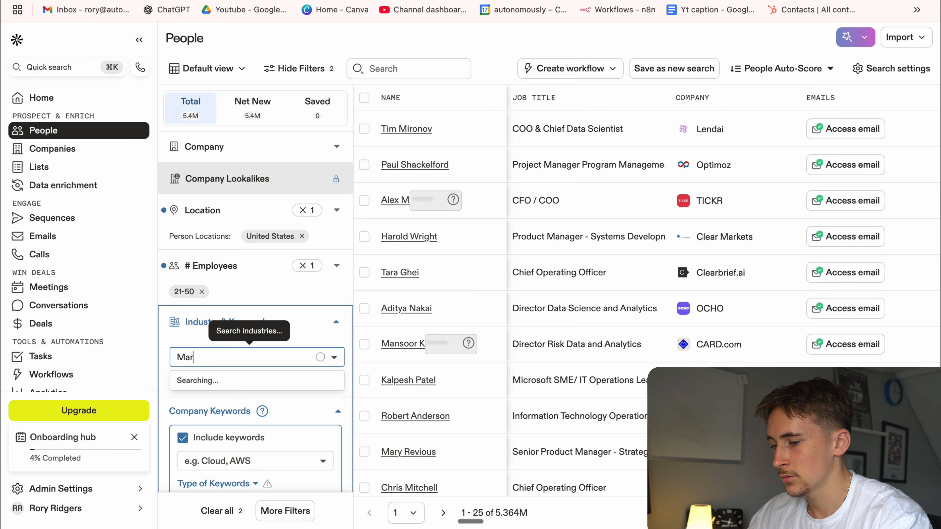
text(keting)
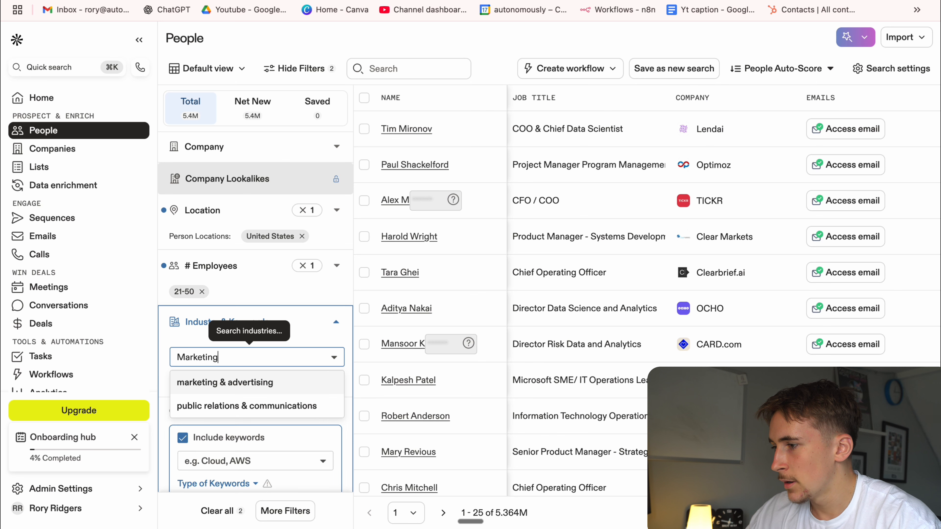
click(242, 383)
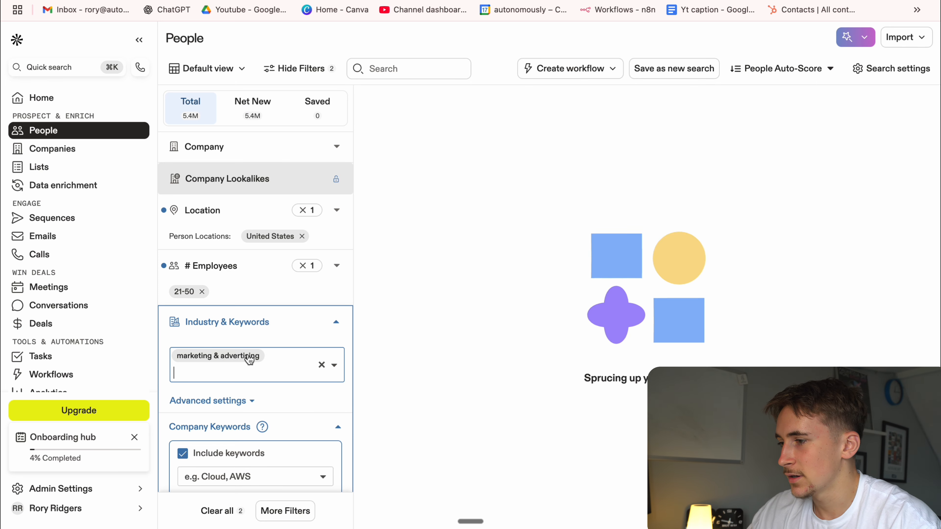
Close the industry filter, check the applied search filters, and copy the Apollo people search URL.
click(337, 322)
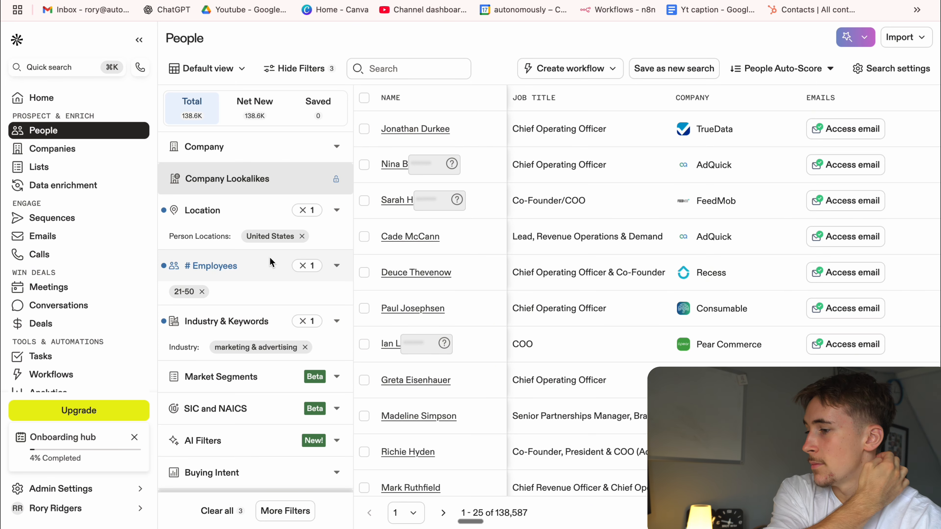
scroll(270, 259, down, 2)
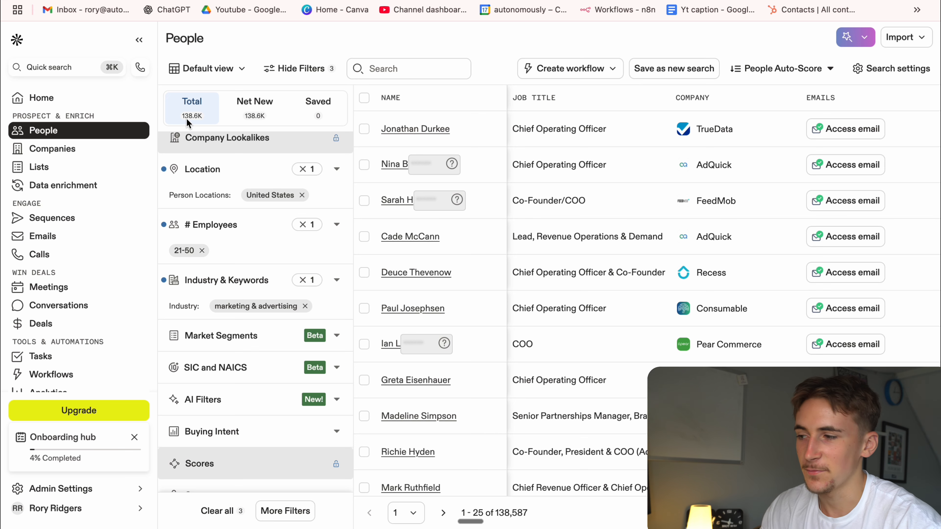
scroll(230, 214, up, 1)
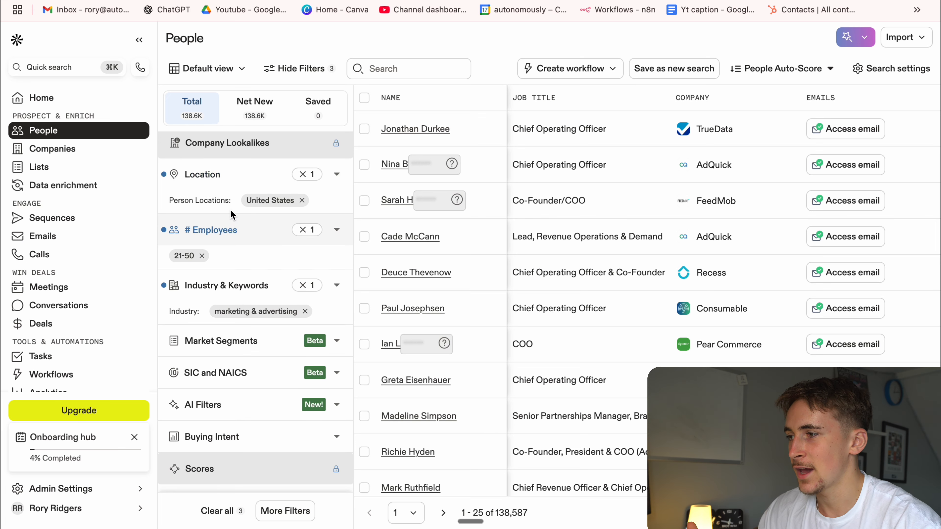
scroll(231, 211, up, 4)
drag(254, 18, 255, 17)
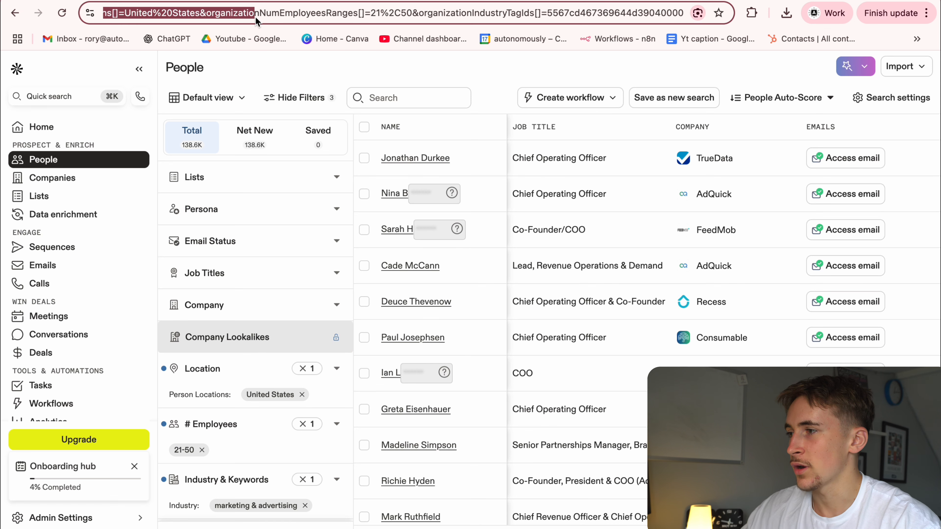
triple_click(256, 17)
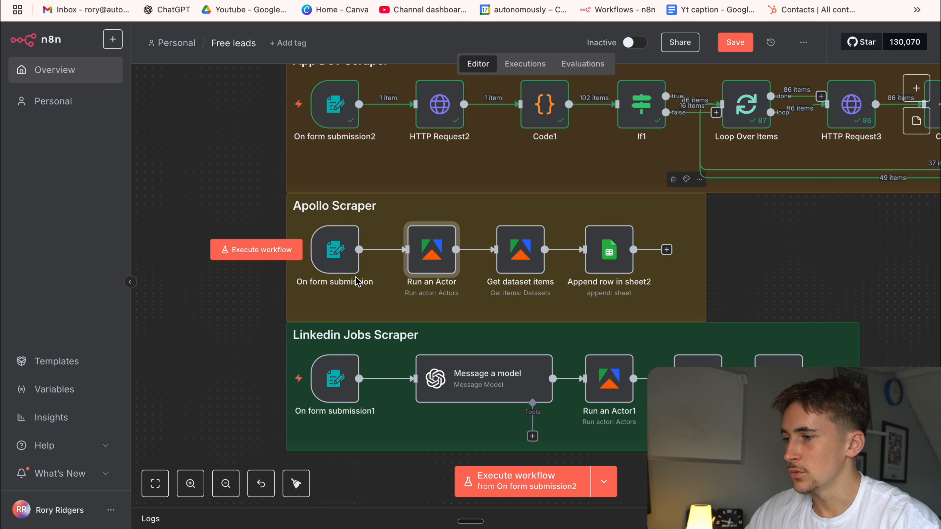
Switch to n8n and execute the Free leads workflow from the Apollo Scraper's On form submission trigger.
click(615, 476)
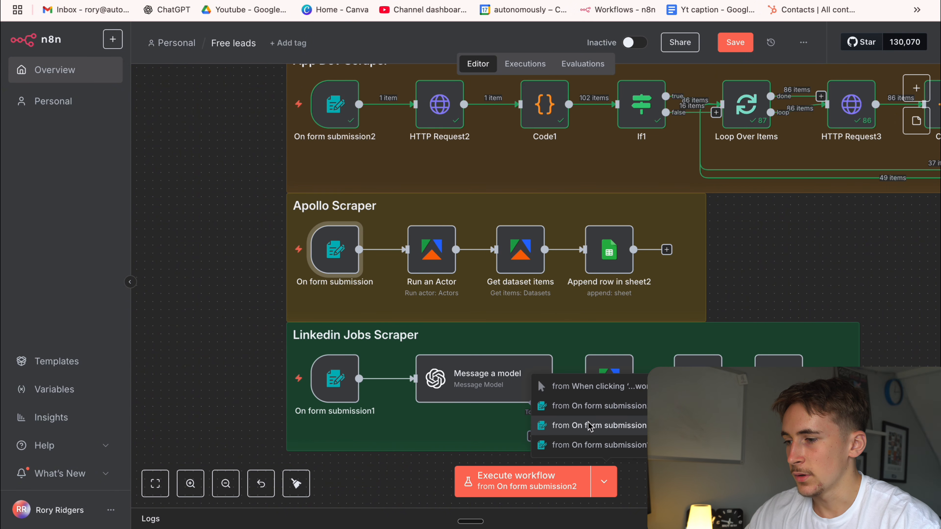
click(536, 423)
click(535, 483)
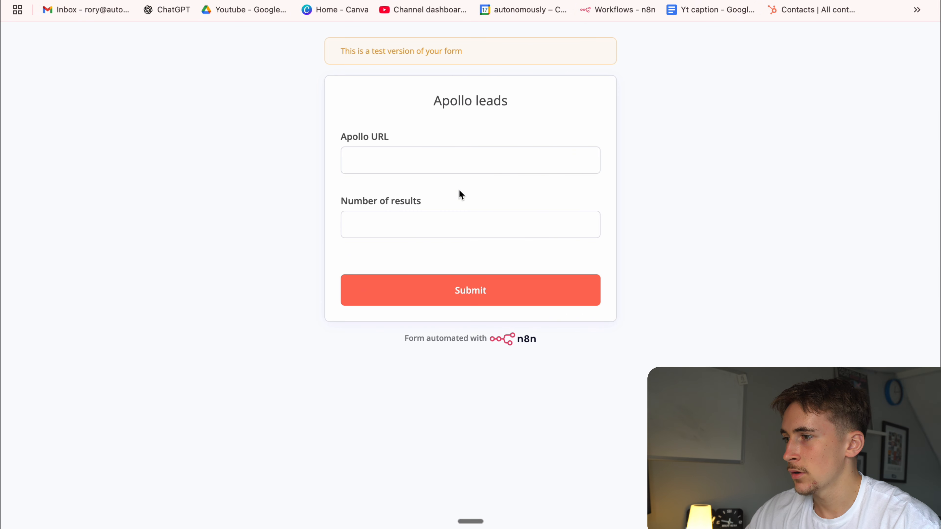
Paste the copied search URL as the Apollo URL, set Number of results to 500, and submit the Apollo leads form.
click(442, 161)
key(super+v)
click(414, 232)
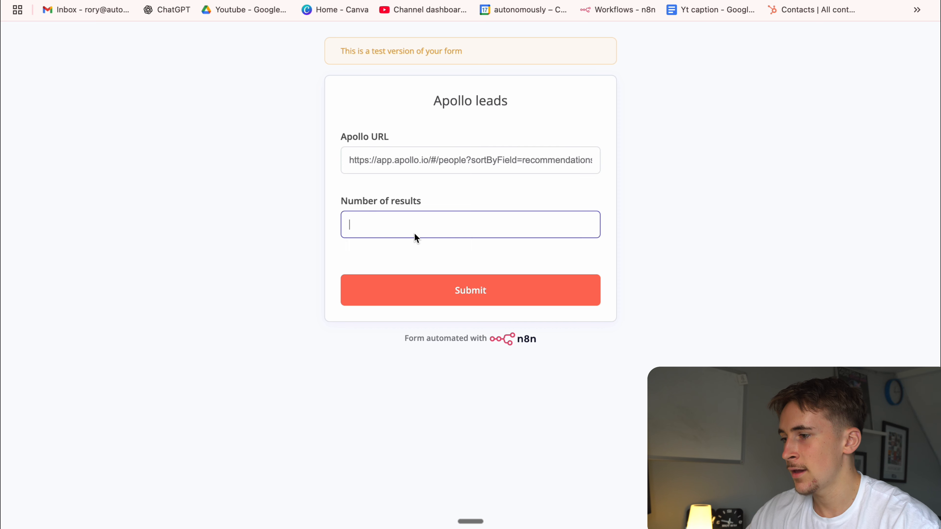
text(500)
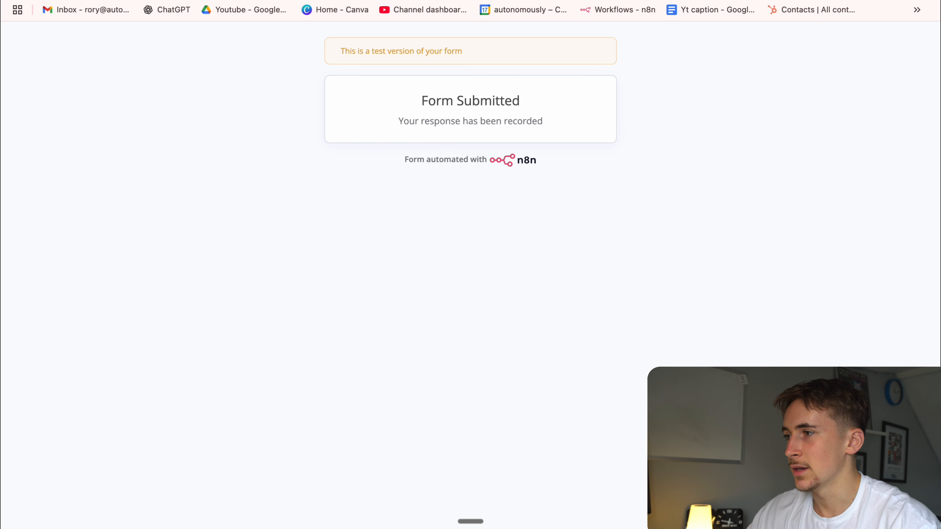
Check the running Apollo Scraper node in n8n and the actor's recent runs in Apify.
click(296, 1)
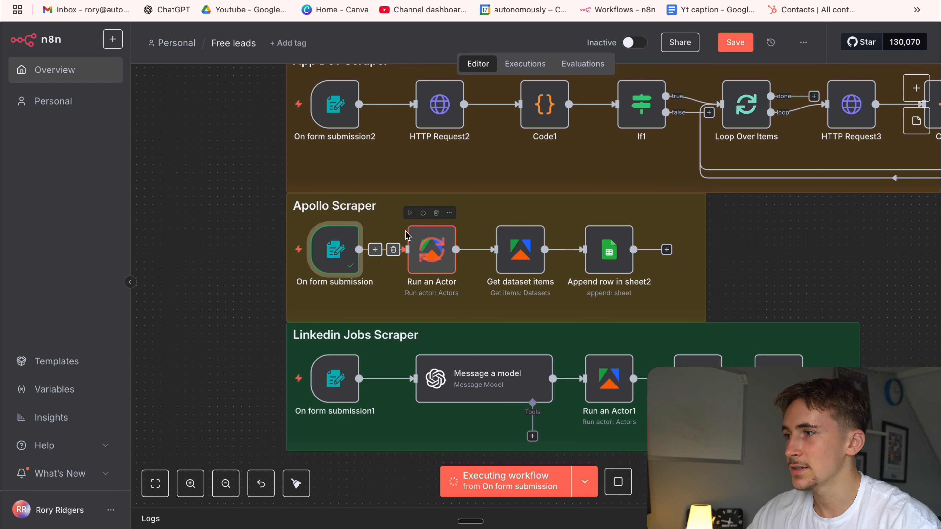
key(ctrl+Tab)
click(285, 154)
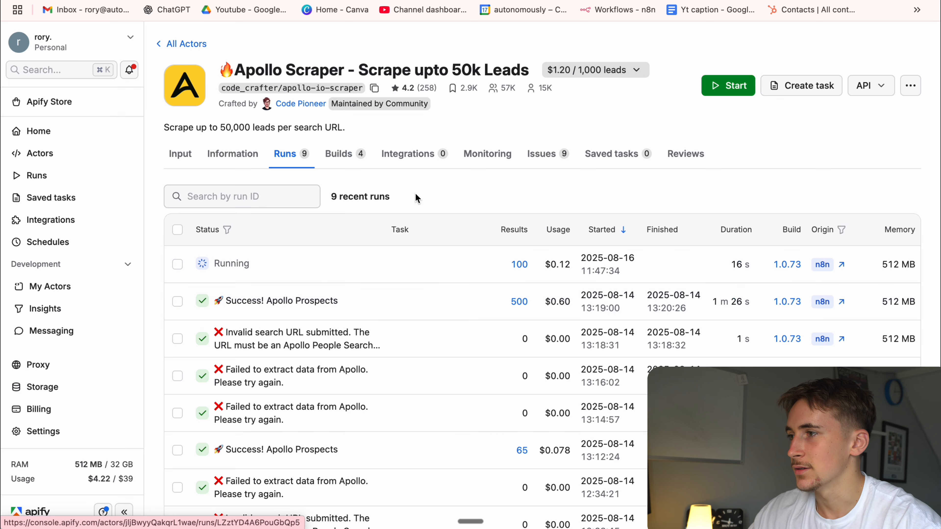
Return to n8n and inspect the Dataset ID expression of the Get dataset items node while the workflow runs.
click(297, 1)
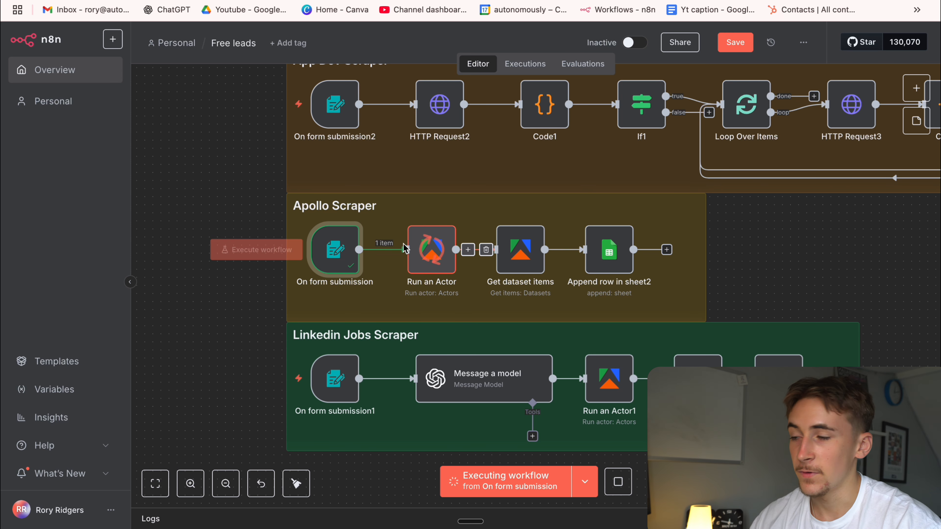
double_click(520, 250)
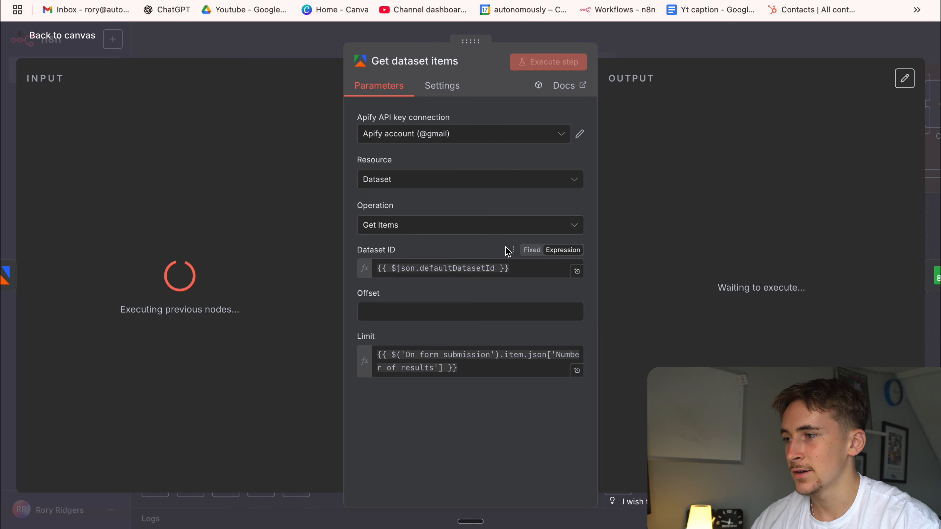
click(638, 43)
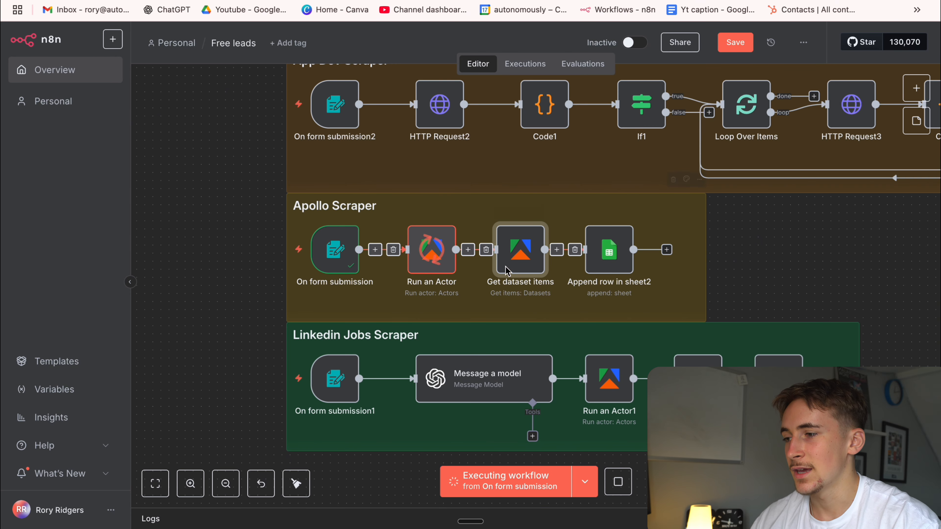
double_click(507, 270)
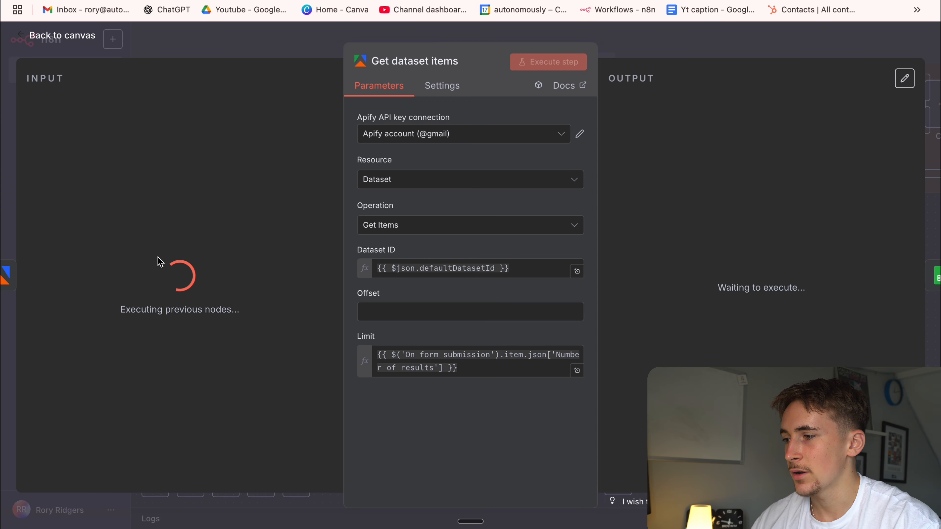
click(513, 271)
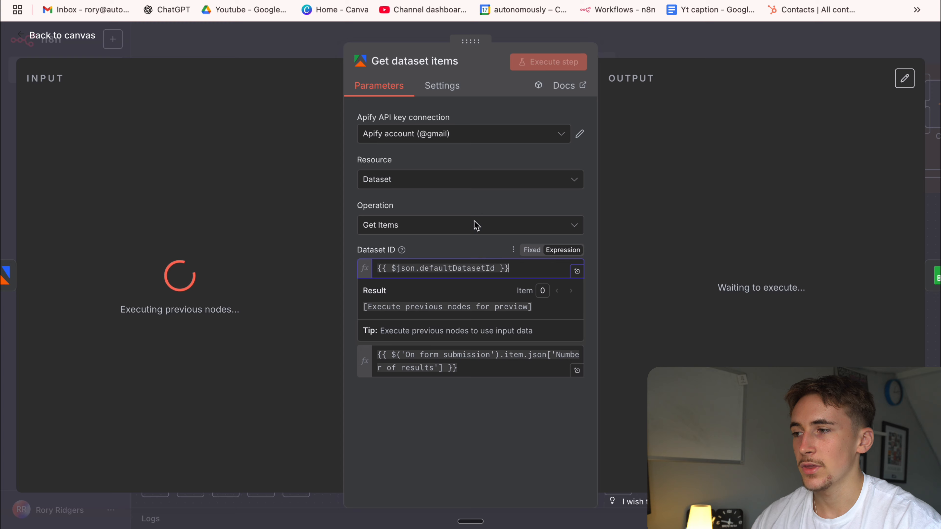
click(608, 70)
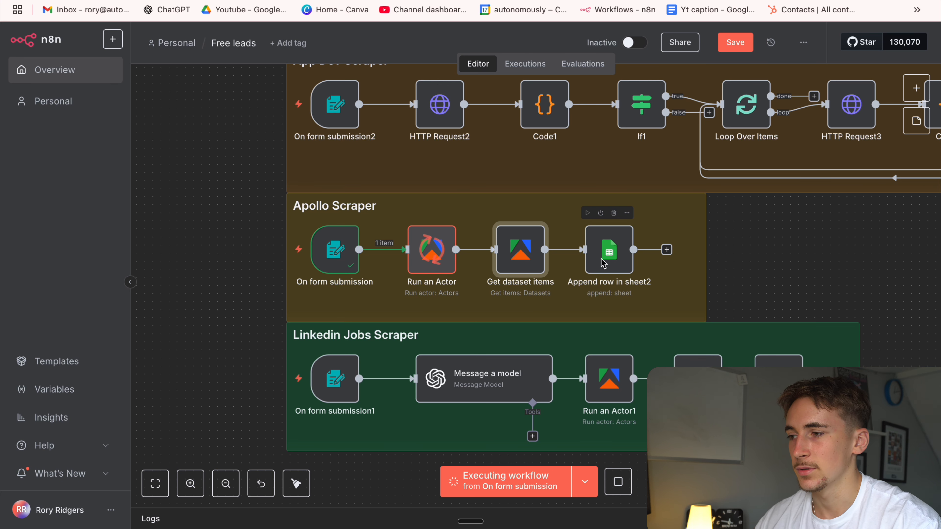
Examine the Apollo Scraper's Run an Actor output down to its defaultDatasetId field, and return to the canvas.
double_click(428, 254)
scroll(633, 183, down, 2)
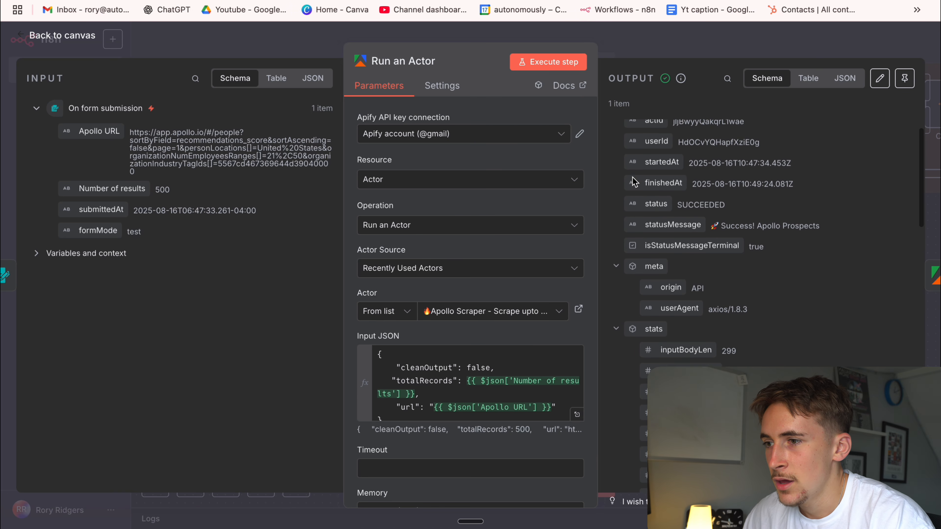
scroll(634, 182, down, 10)
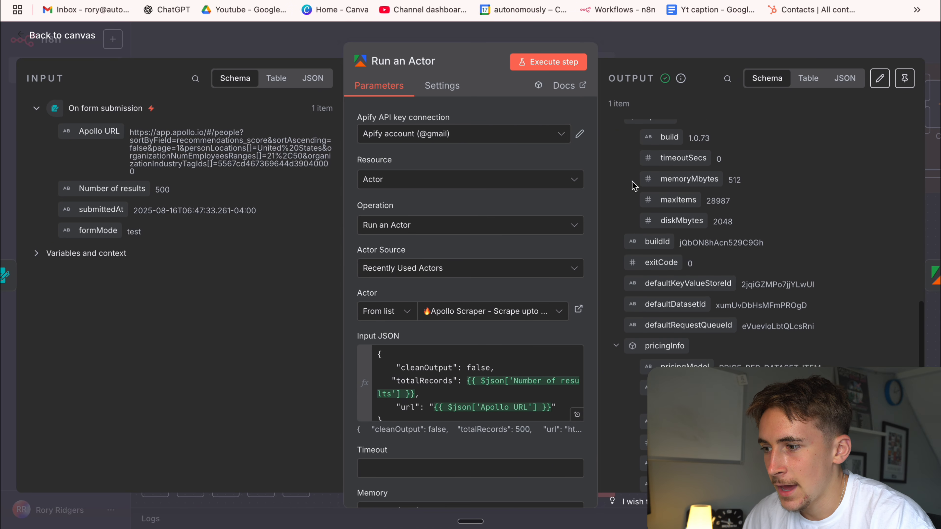
click(669, 56)
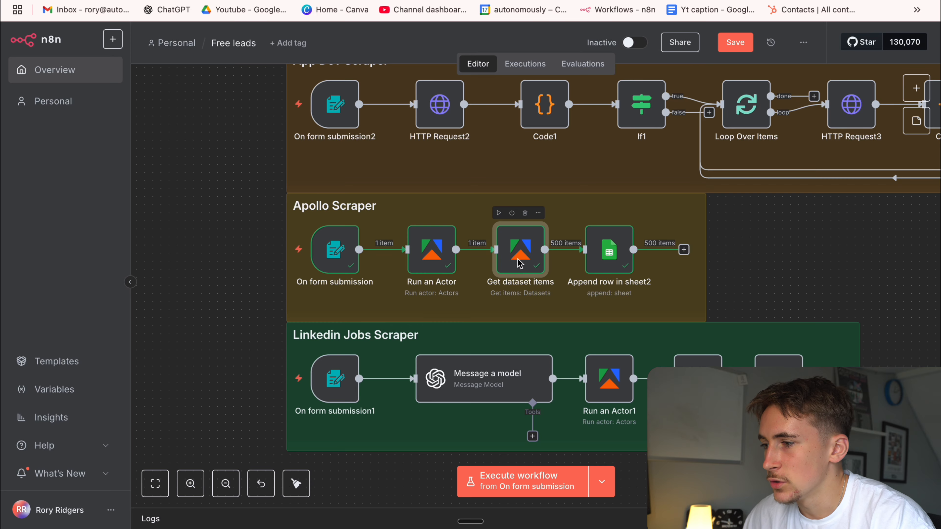
Compare the Dataset ID and Limit expressions of Get dataset items with the input from Run an Actor.
double_click(521, 252)
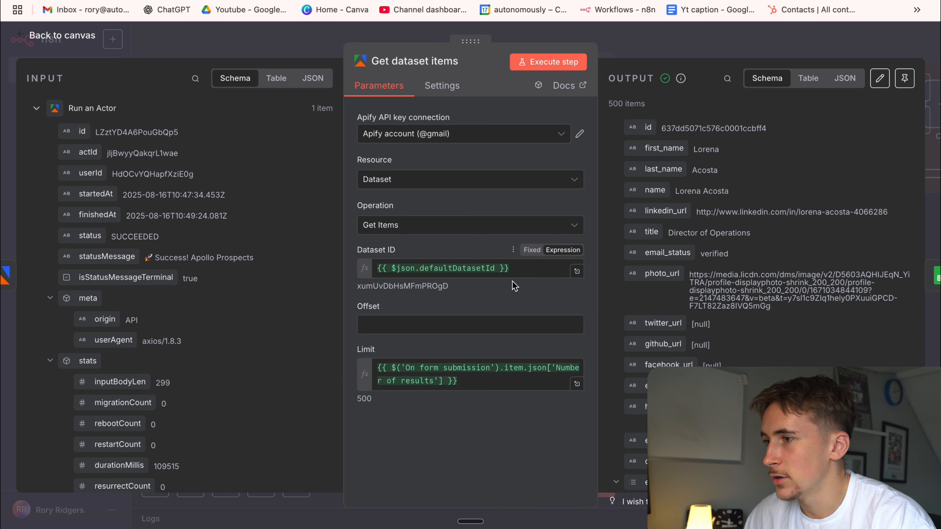
click(502, 269)
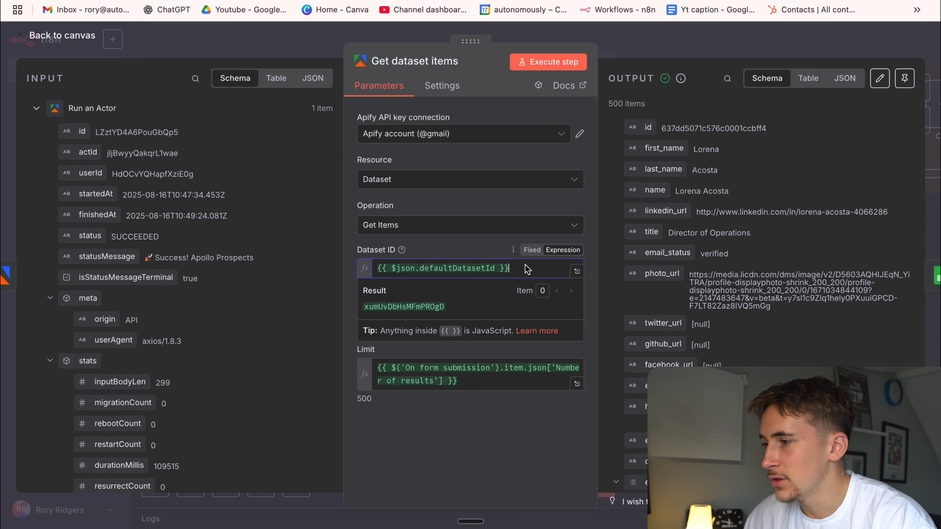
scroll(121, 196, down, 5)
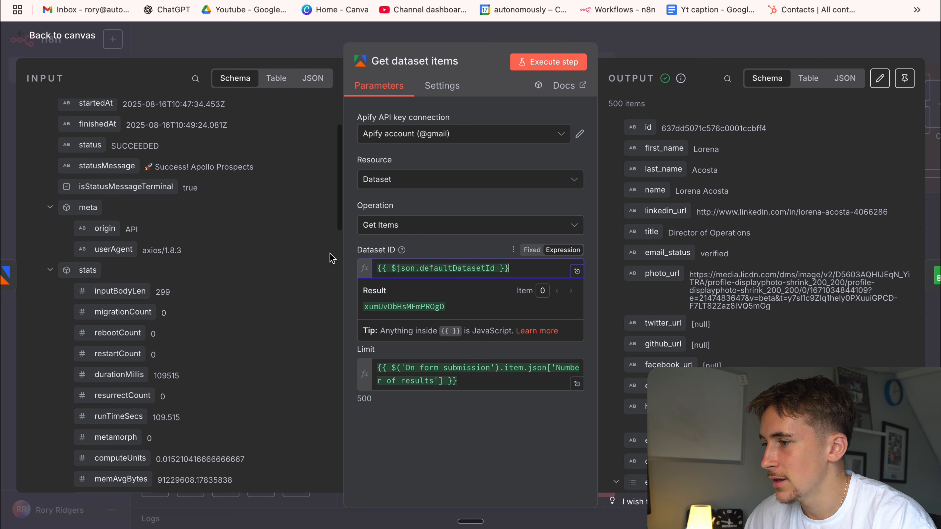
click(463, 250)
click(492, 384)
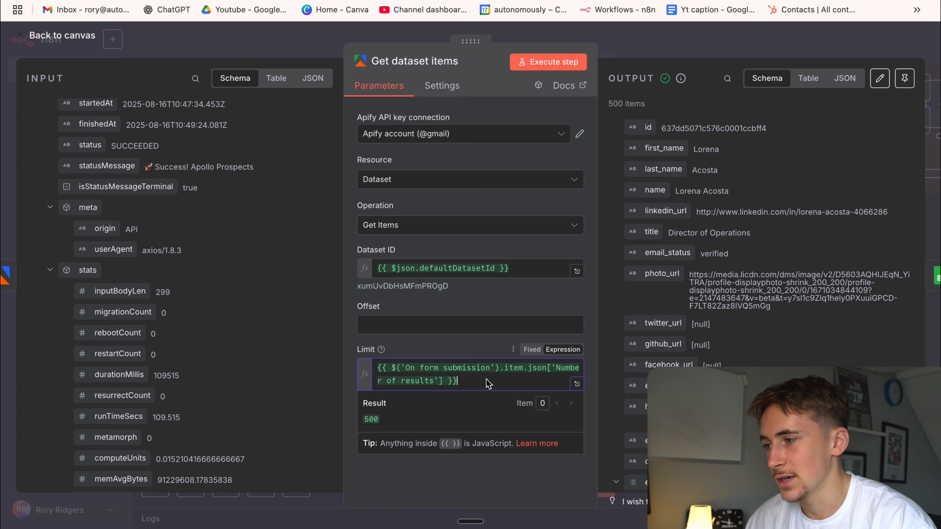
click(463, 352)
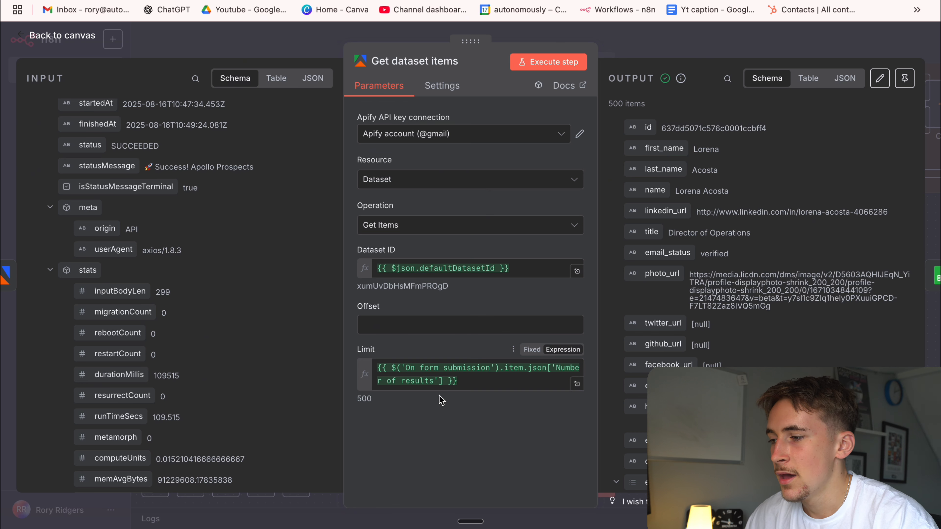
click(468, 385)
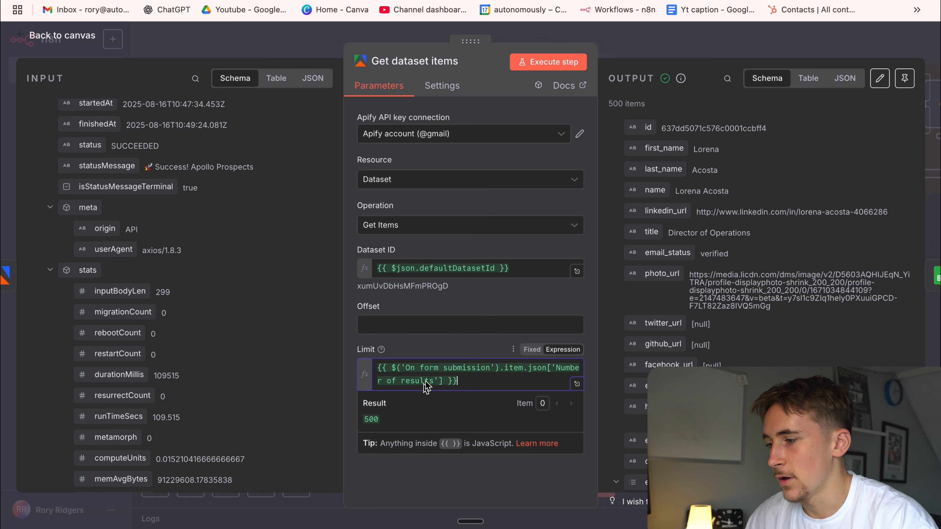
click(514, 270)
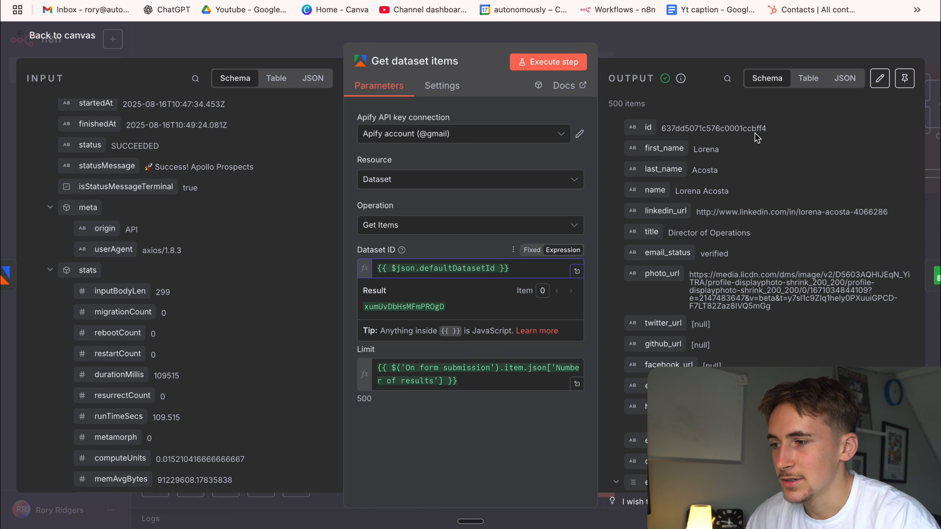
Examine the first lead's contact fields in the Get dataset items output, from id and name down to email and organization_id.
scroll(754, 133, down, 15)
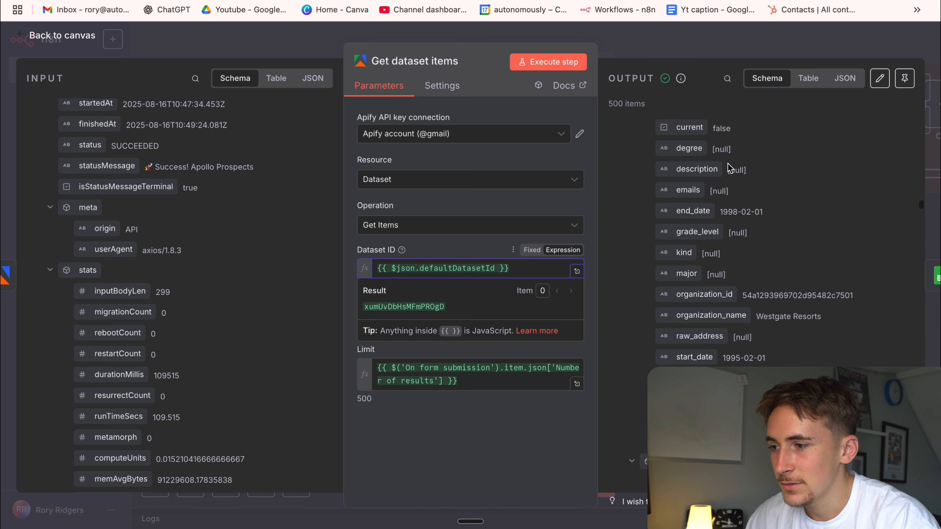
scroll(728, 168, down, 5)
scroll(728, 170, up, 20)
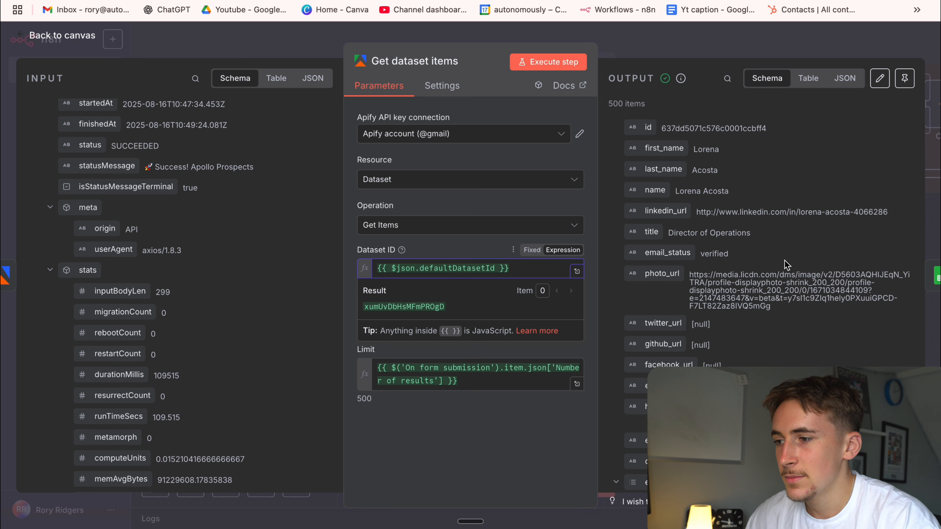
scroll(700, 280, down, 2)
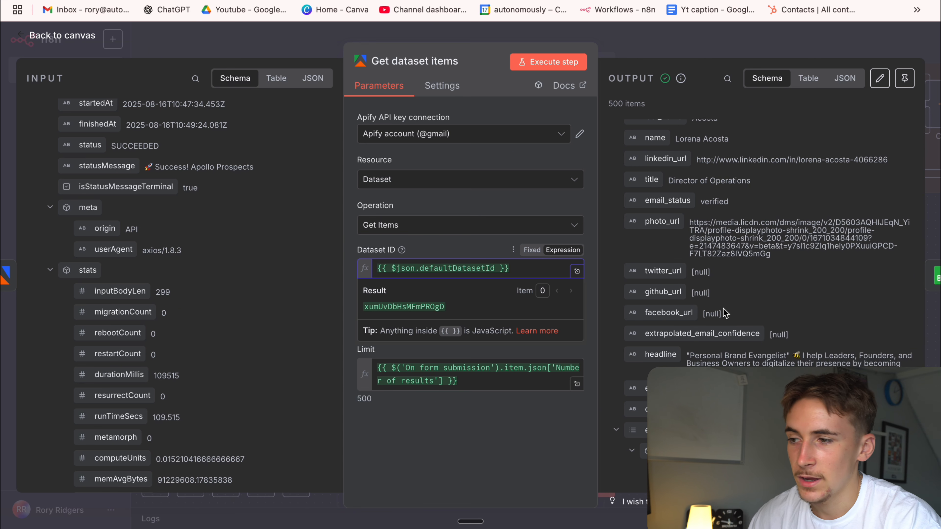
scroll(725, 312, down, 3)
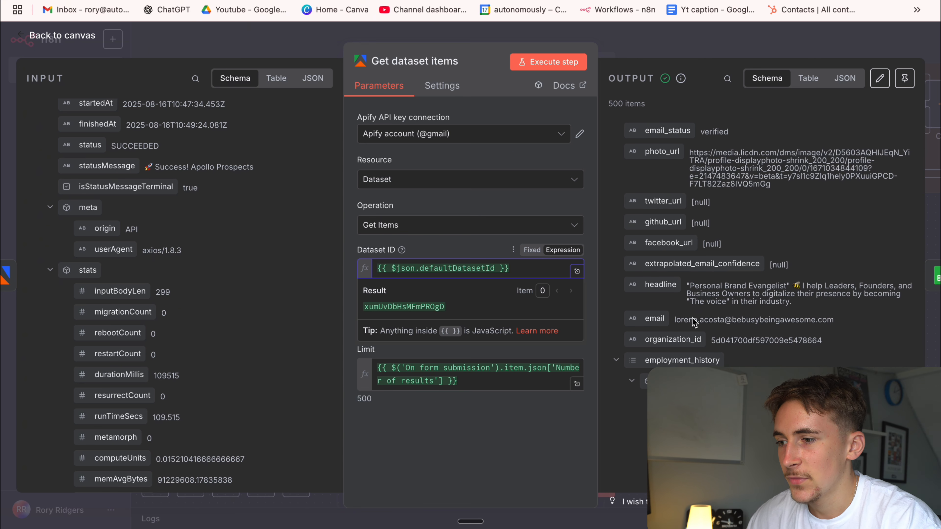
drag(684, 320, 783, 321)
scroll(802, 333, down, 2)
drag(743, 295, 810, 298)
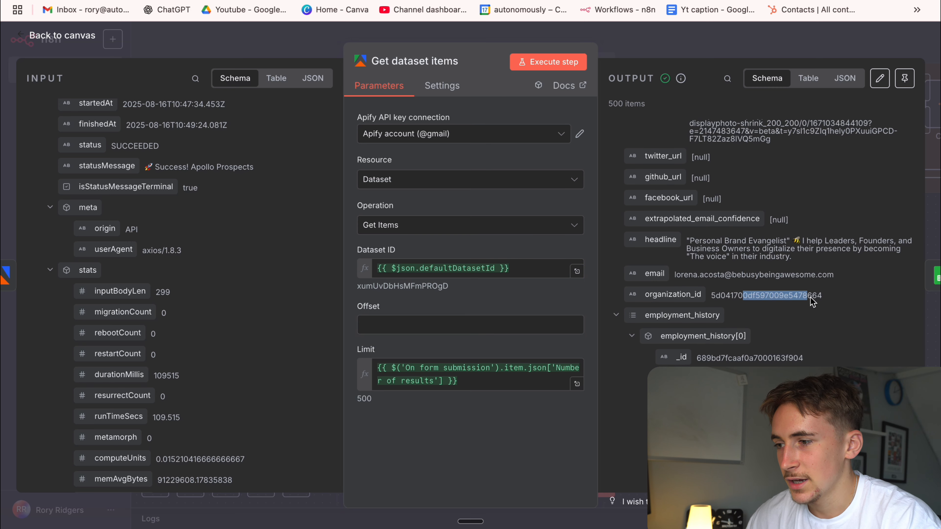
Review the employment history, keywords, industries, location and departments fields in the Get dataset items output, and return to the canvas.
scroll(732, 314, down, 20)
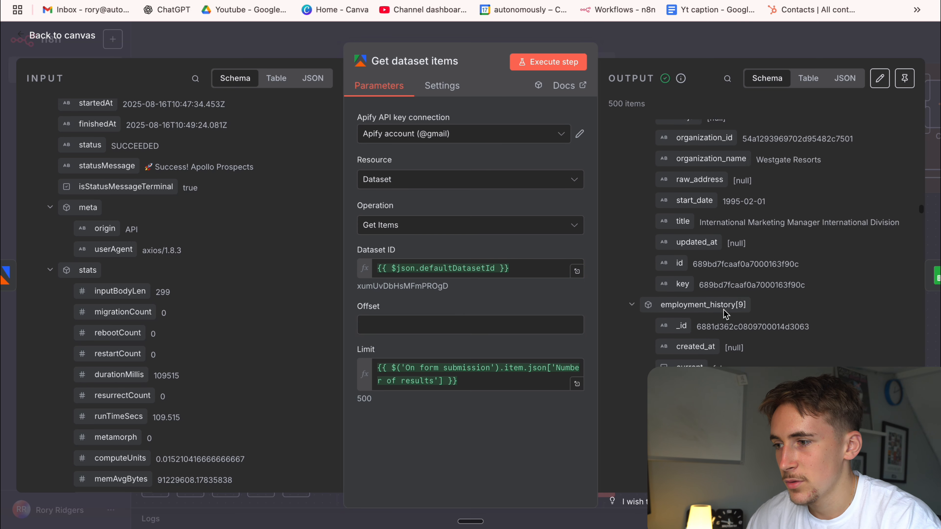
scroll(725, 314, down, 20)
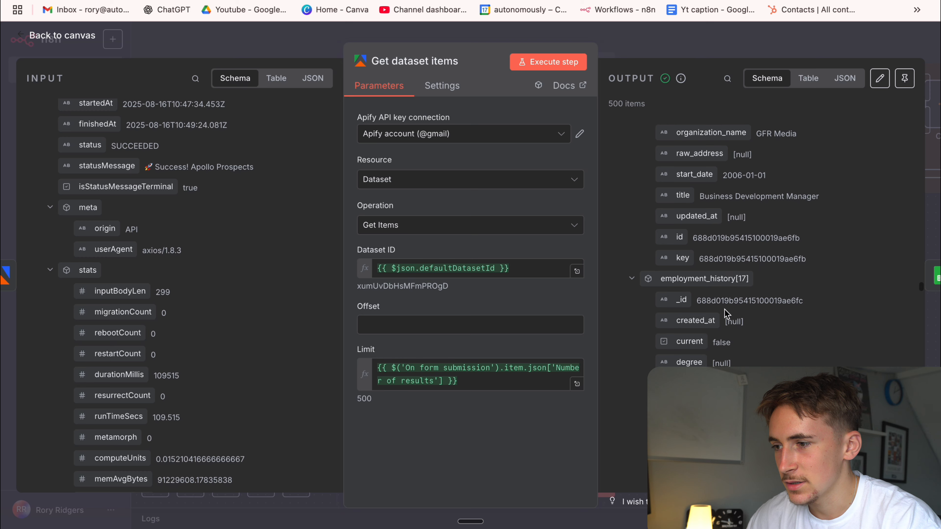
scroll(726, 313, down, 20)
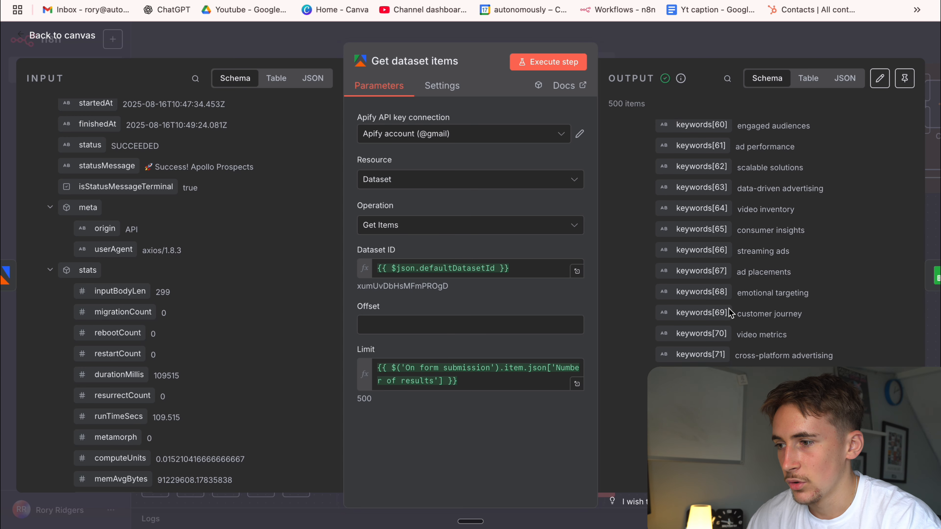
scroll(728, 307, down, 8)
scroll(730, 311, up, 18)
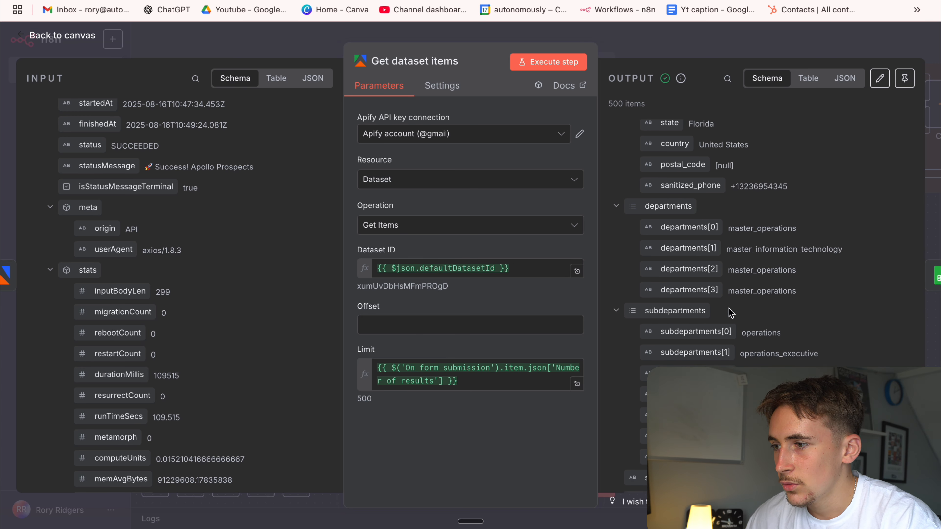
scroll(741, 313, up, 8)
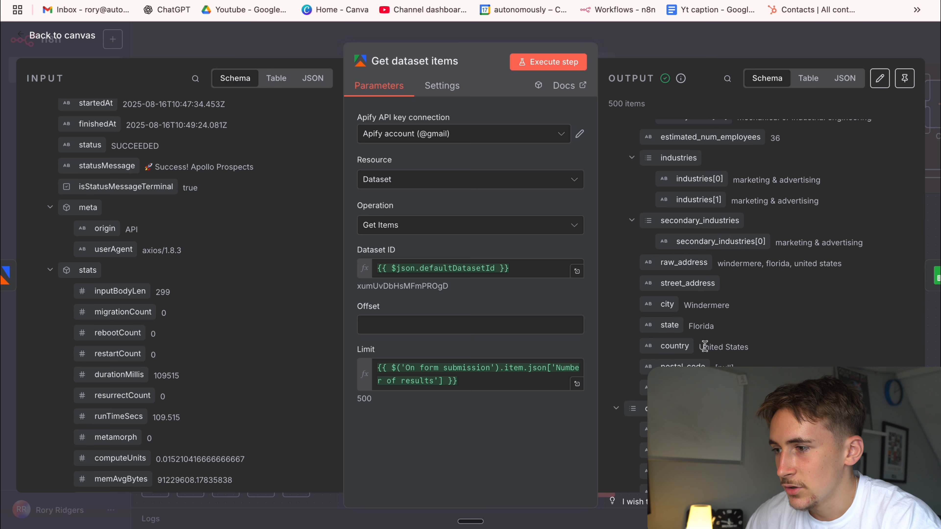
scroll(756, 320, up, 2)
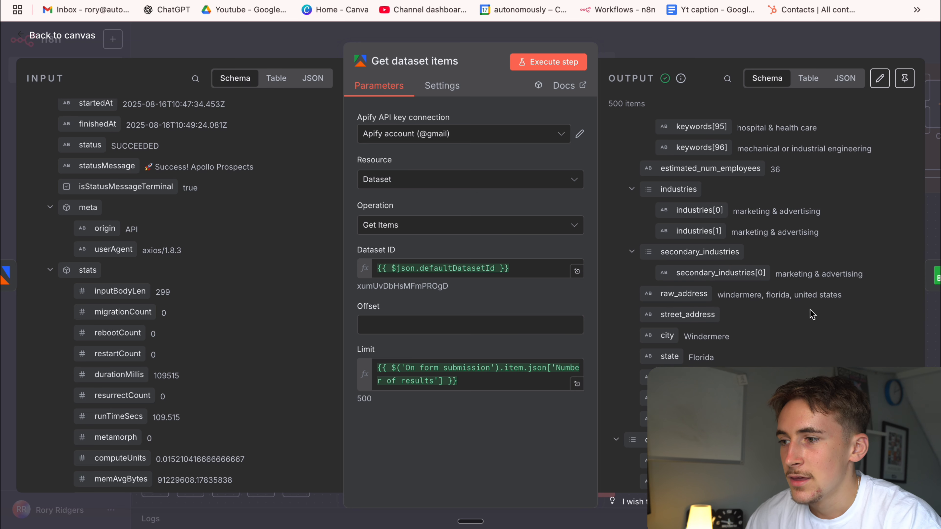
scroll(723, 282, up, 9)
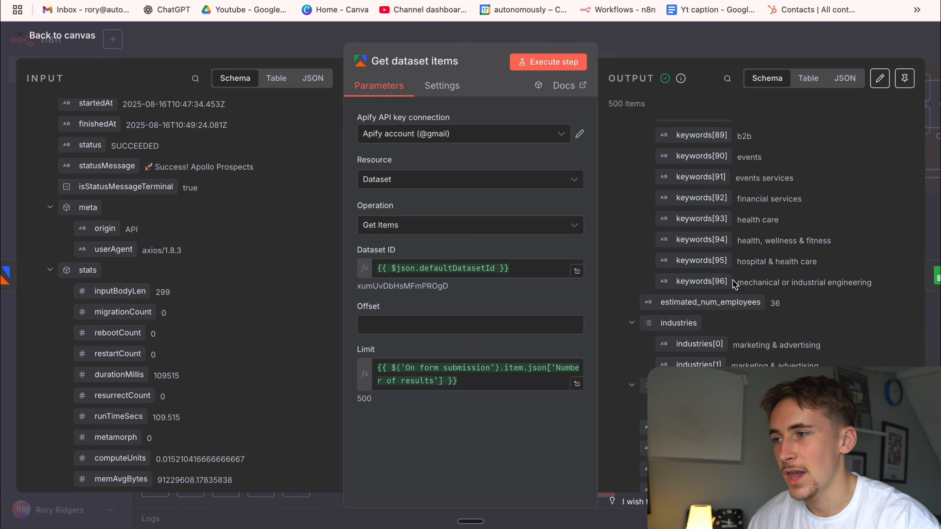
click(645, 43)
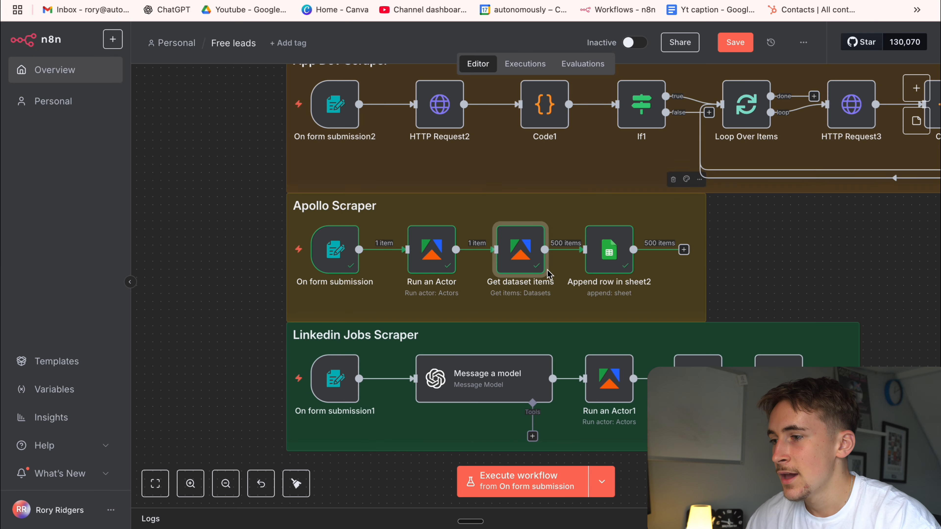
Open the Apollo Scraper's Append row in sheet2 node and review its column mapping from Name down to Key Info.
double_click(613, 255)
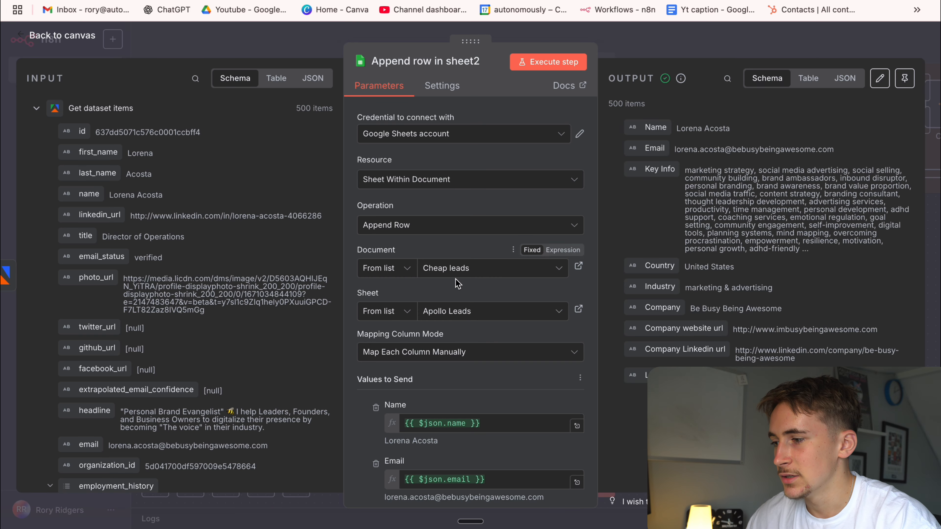
scroll(459, 283, down, 3)
scroll(458, 282, down, 3)
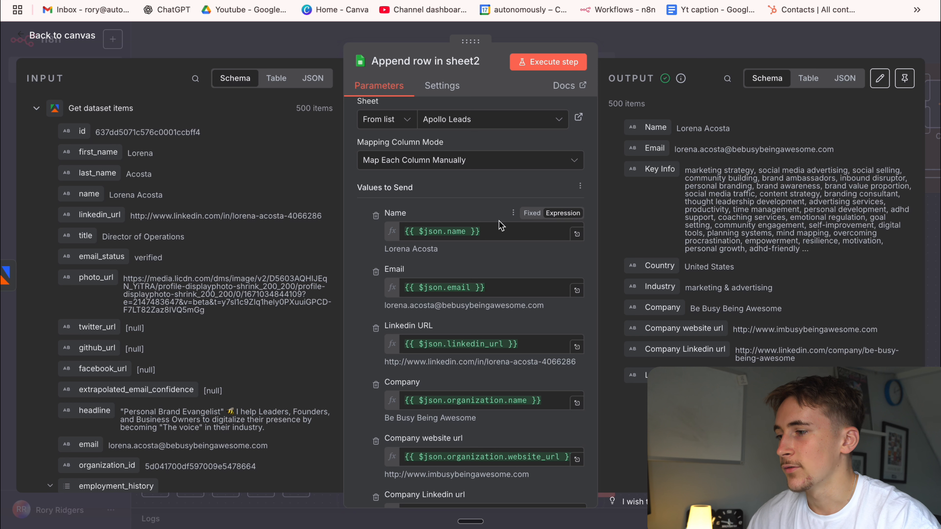
scroll(490, 251, down, 5)
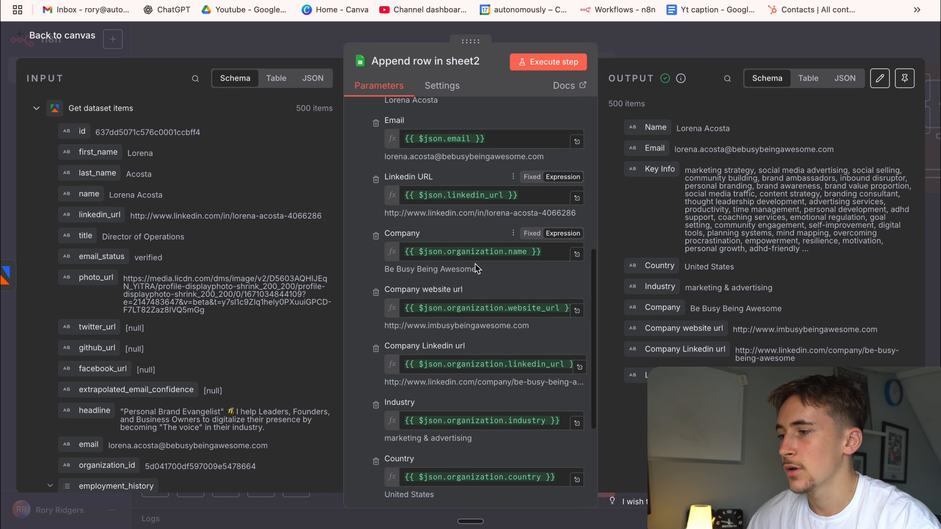
scroll(468, 312, down, 2)
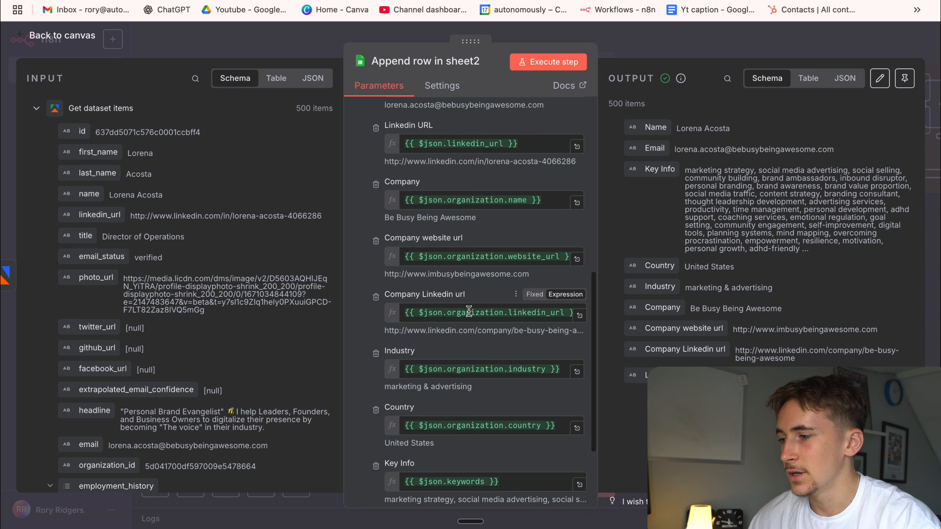
scroll(438, 331, down, 3)
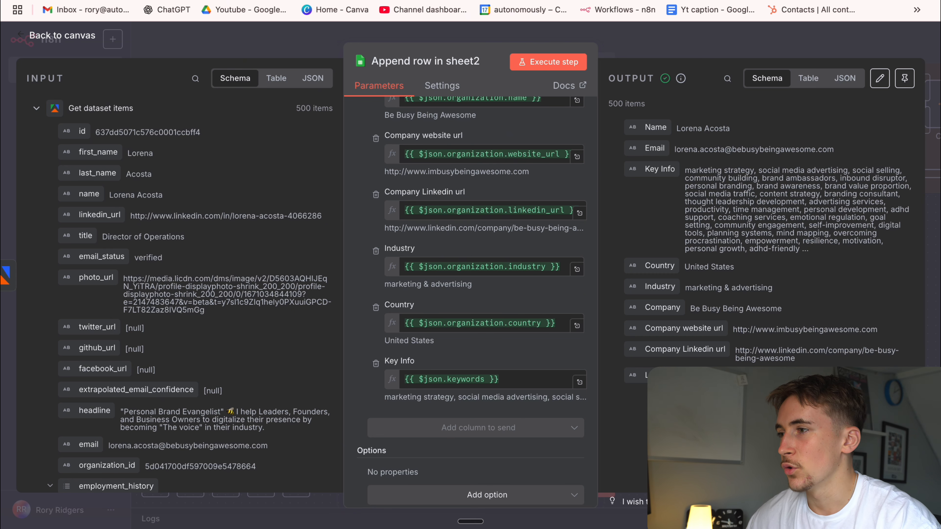
Switch to the Cheap leads spreadsheet in Google Sheets and look through the scraped rows on the Apollo Leads sheet.
click(437, 1)
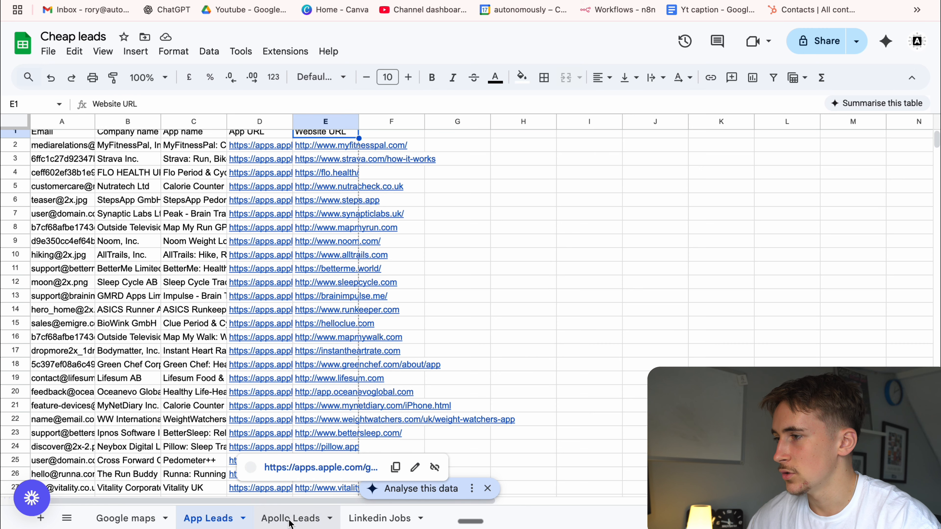
click(287, 520)
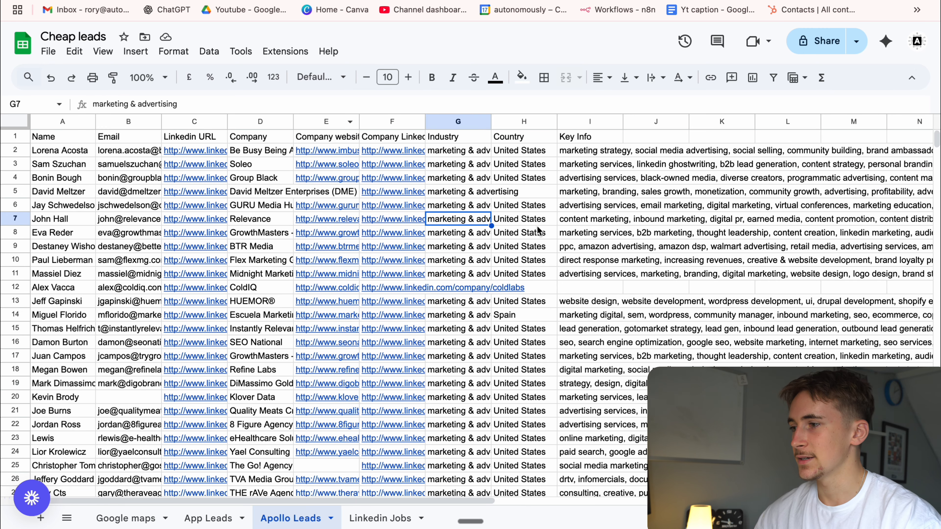
scroll(180, 183, down, 20)
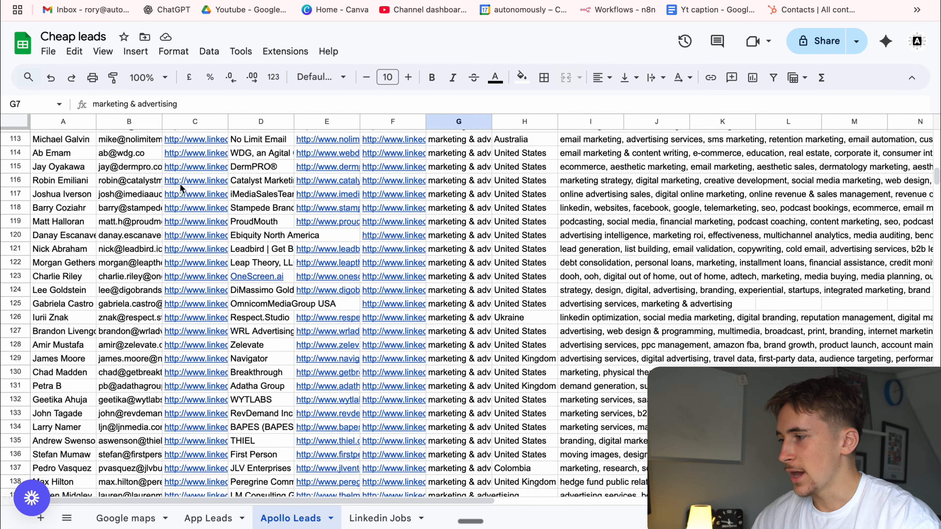
scroll(179, 183, down, 20)
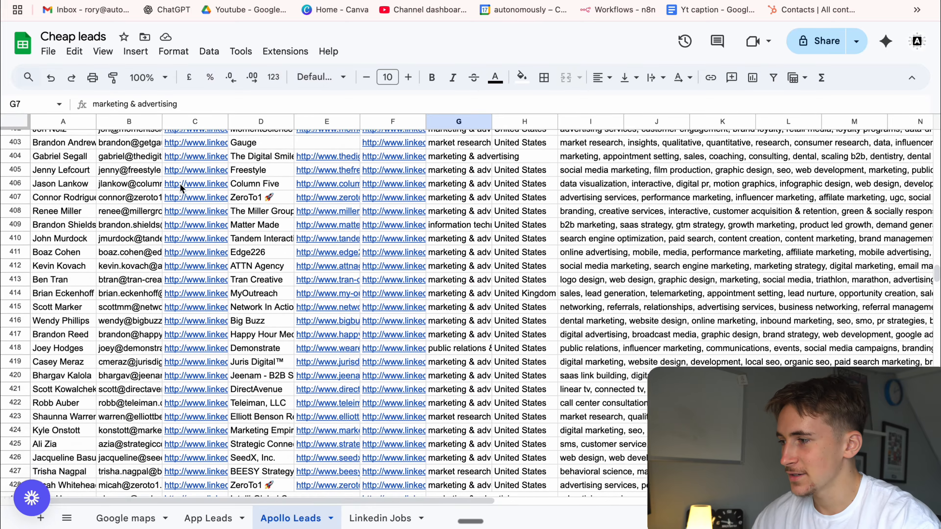
scroll(180, 183, up, 10)
scroll(180, 183, up, 20)
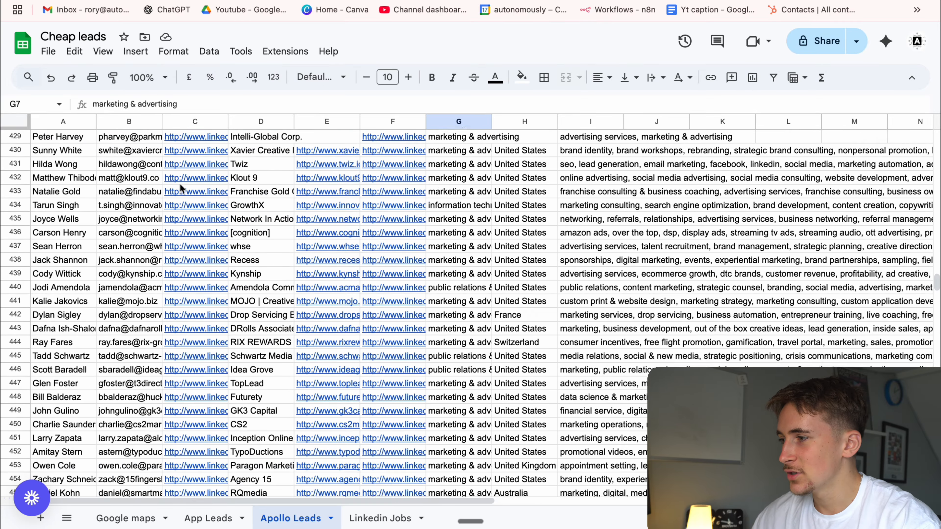
scroll(179, 184, up, 20)
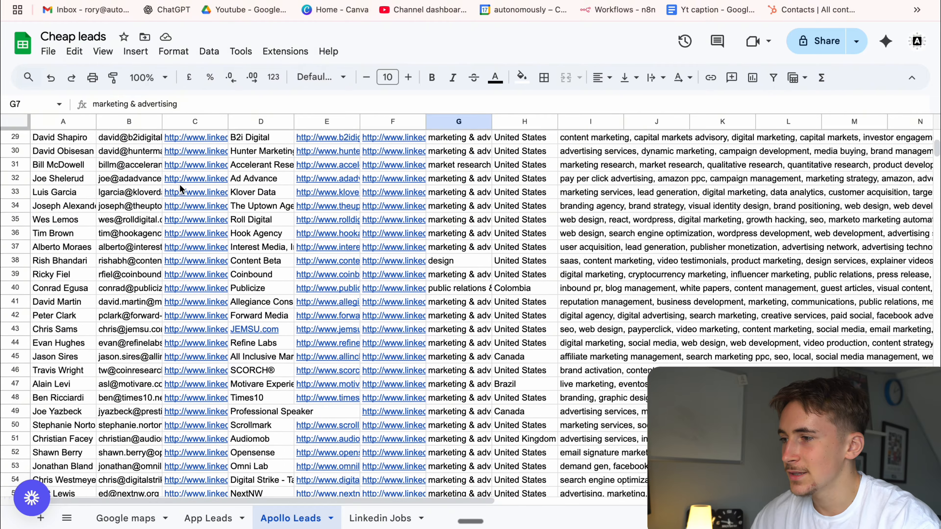
scroll(159, 259, down, 2)
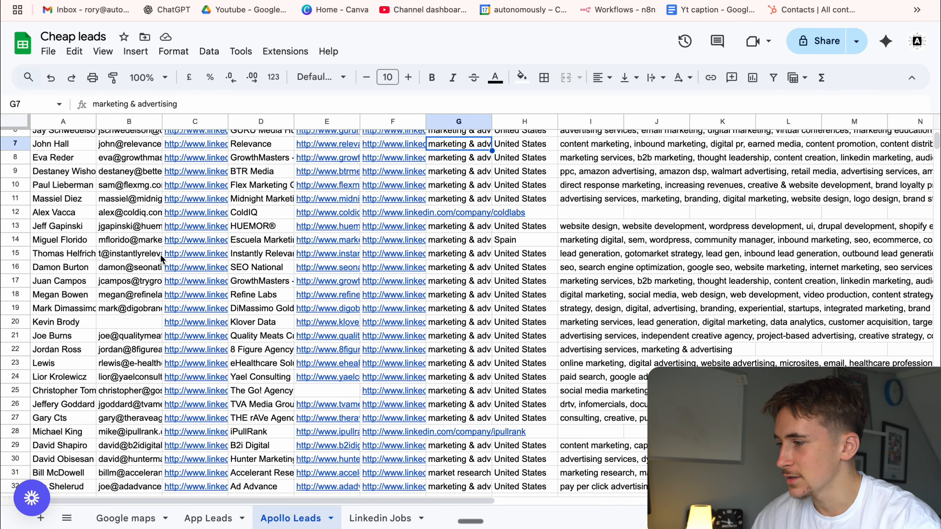
Check the blank Email and Company website cells among the Apollo leads, selecting B20, E25, E5 and E49.
click(128, 325)
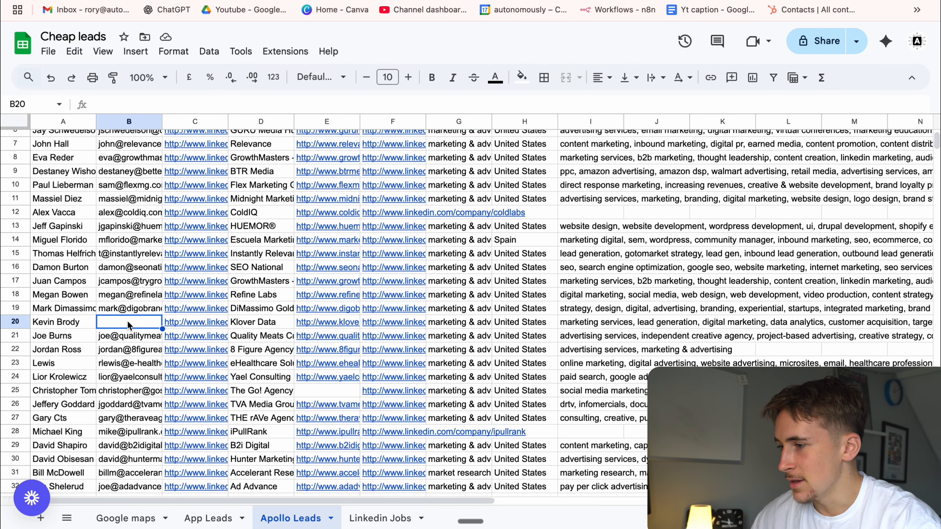
click(303, 385)
scroll(305, 382, up, 2)
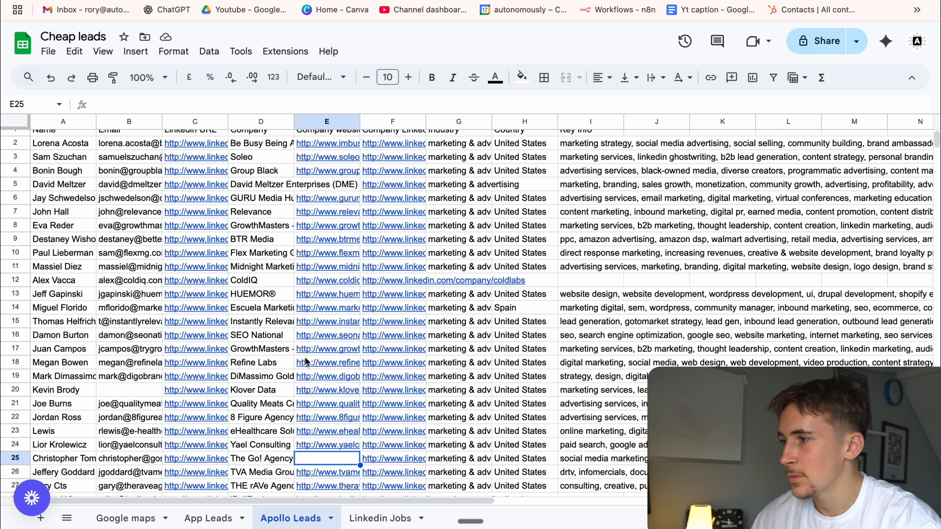
scroll(368, 302, down, 10)
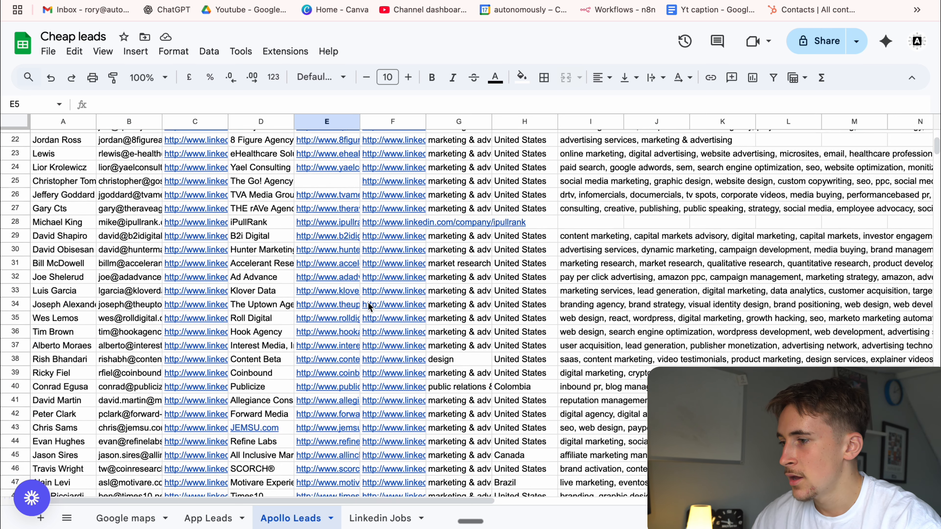
click(333, 362)
scroll(272, 321, down, 7)
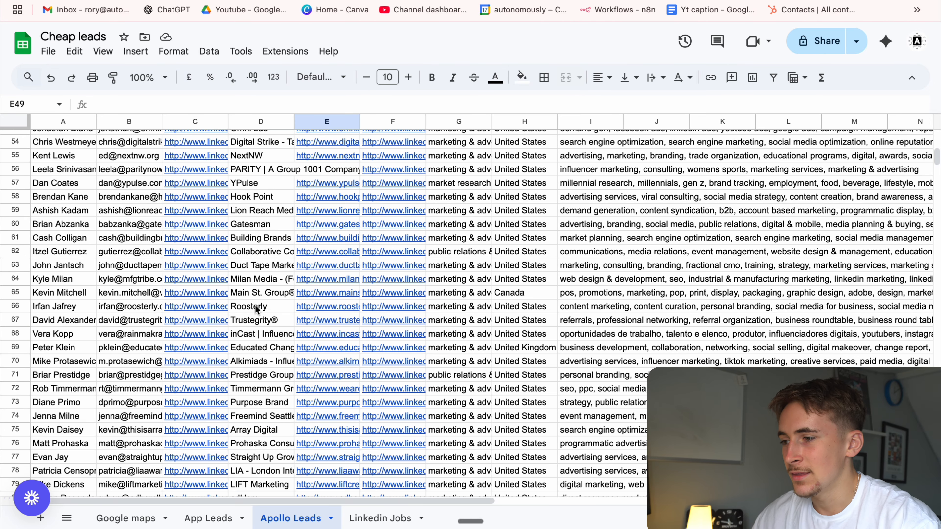
Look through the remaining Apollo Leads rows down to the last scraped lead.
scroll(268, 293, down, 10)
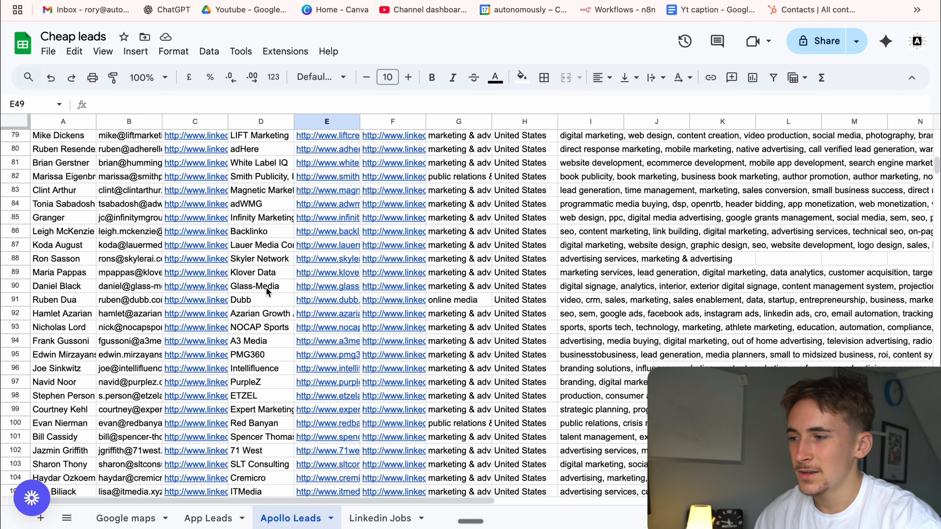
scroll(267, 293, down, 10)
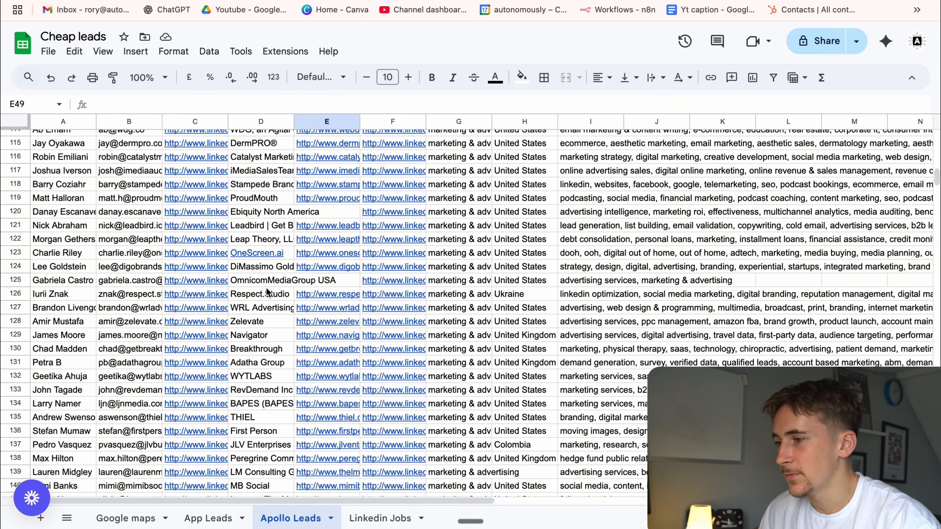
scroll(267, 293, down, 20)
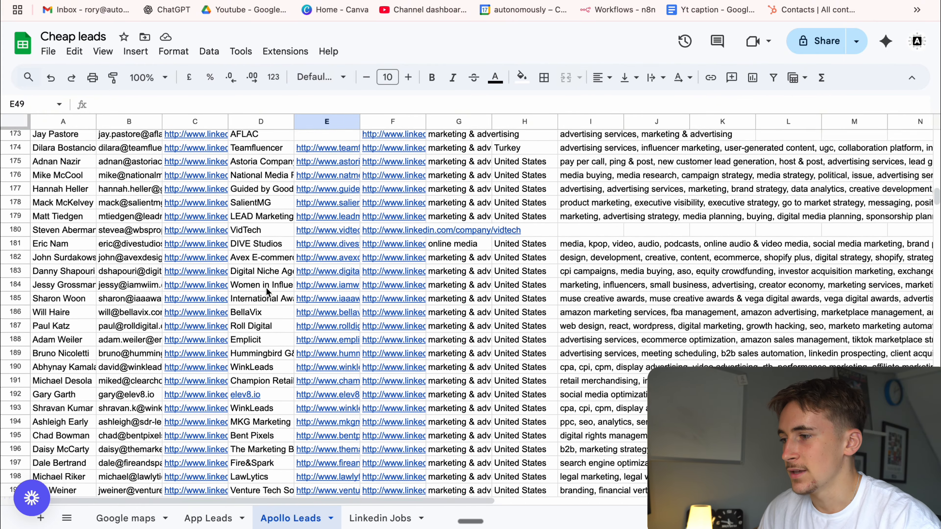
scroll(267, 292, down, 20)
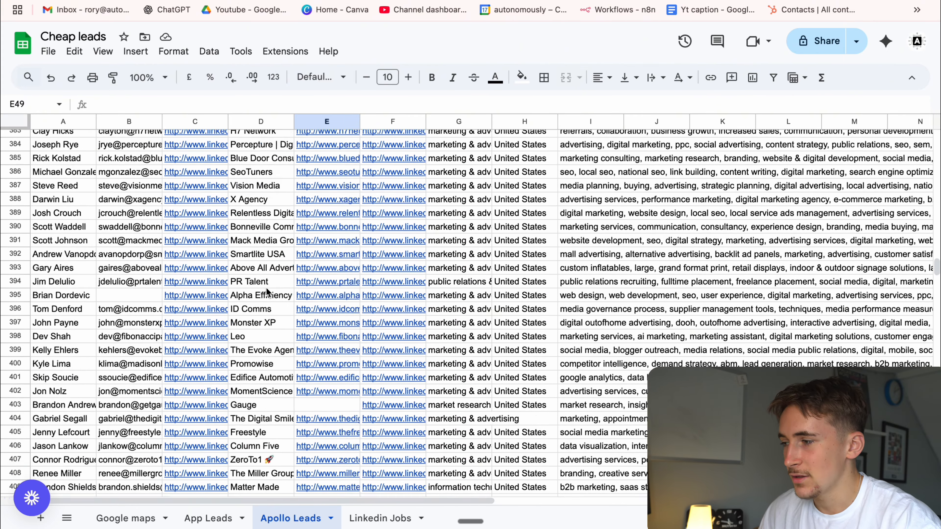
scroll(267, 288, down, 17)
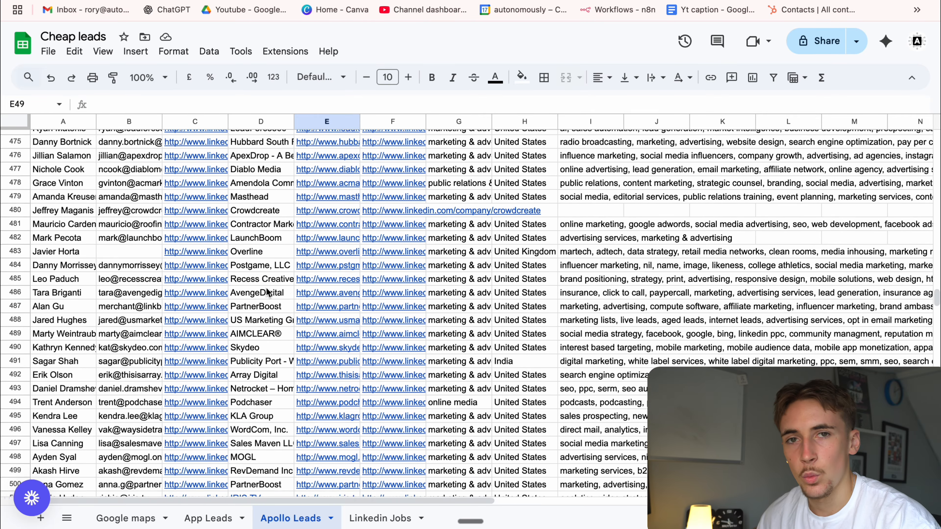
scroll(266, 287, down, 8)
scroll(266, 287, up, 6)
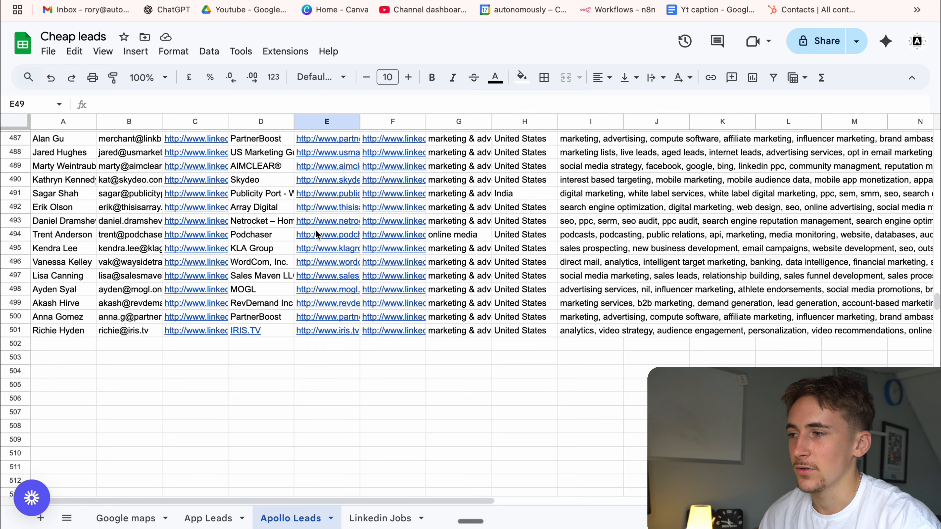
Switch back to the n8n workflow and review the form fields in the Linkedin Jobs Scraper's On form submission1 node.
scroll(333, 226, up, 20)
scroll(332, 228, up, 20)
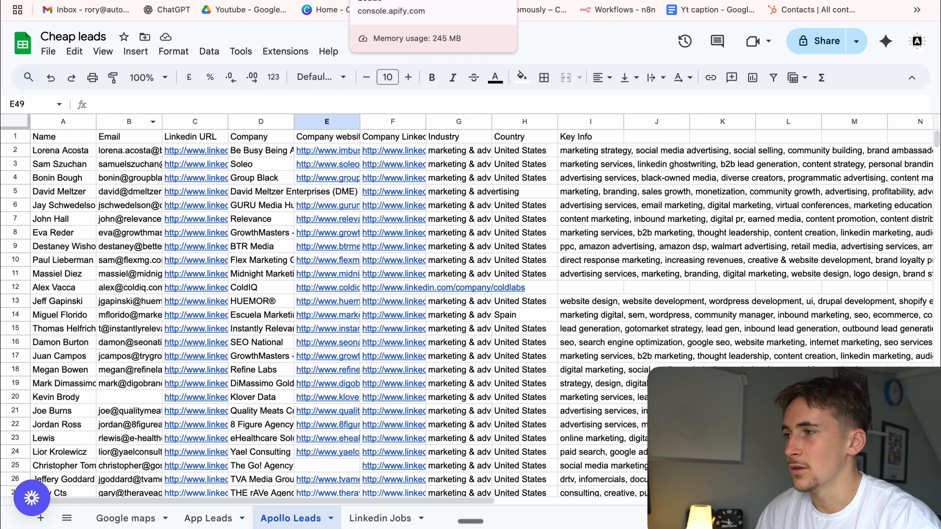
click(275, 1)
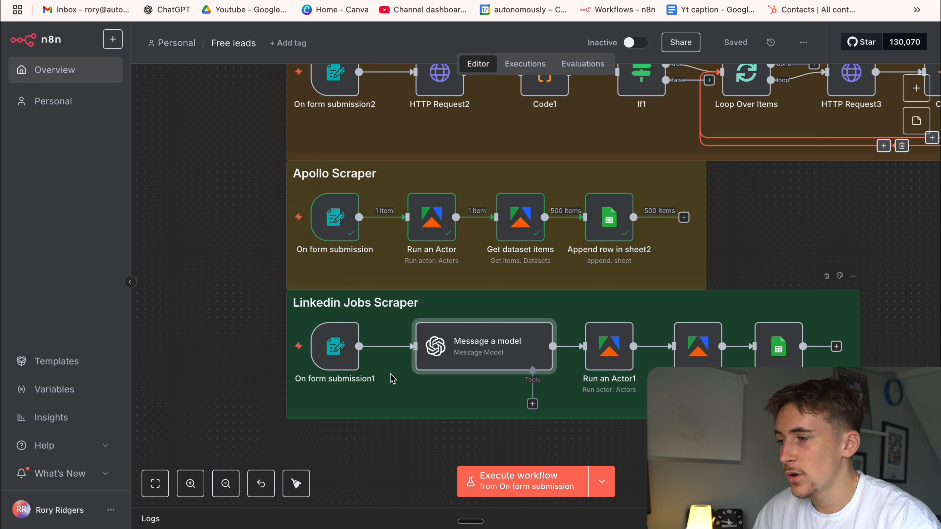
double_click(347, 355)
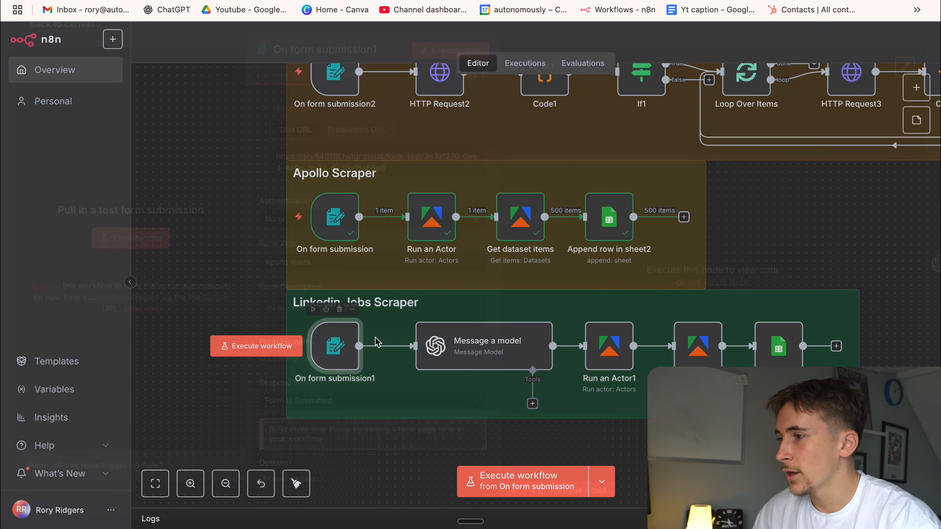
scroll(378, 315, down, 4)
scroll(378, 314, down, 7)
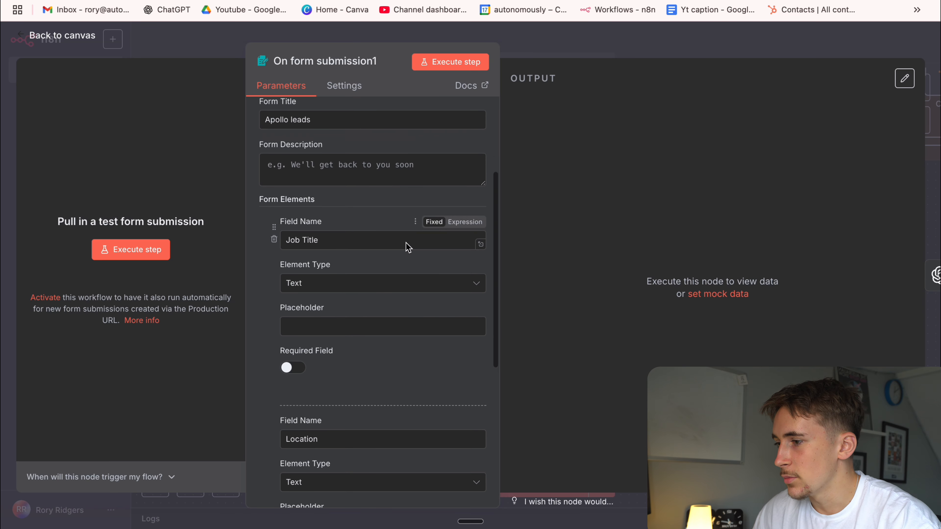
click(554, 38)
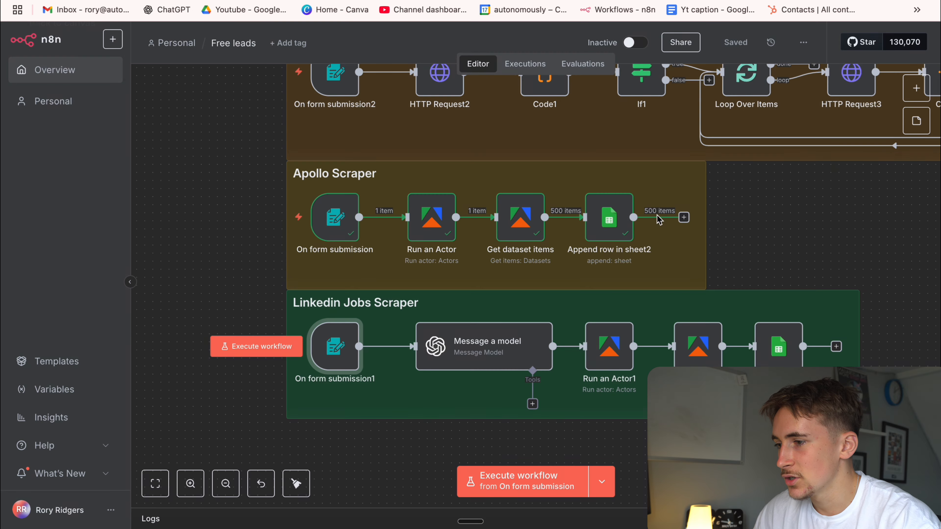
Review the location prompt in the Message a model node, and open the Run an Actor1 node.
double_click(472, 346)
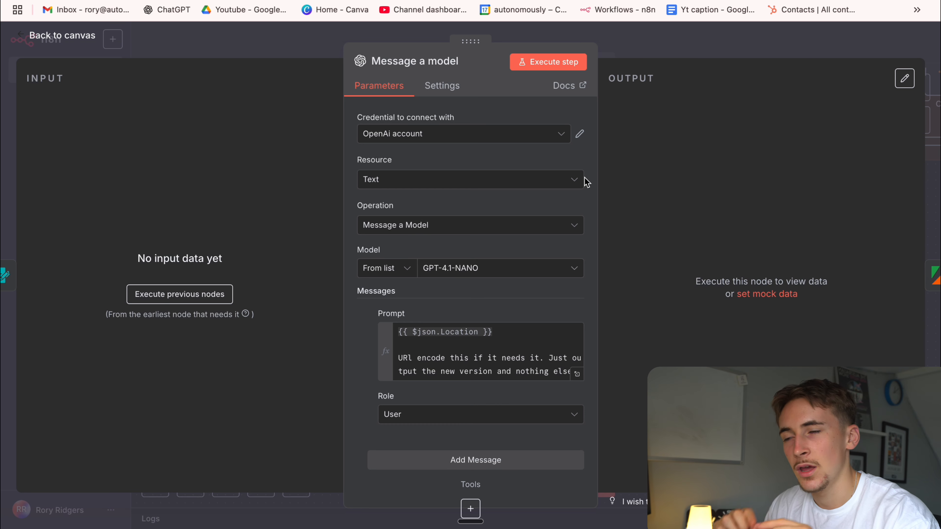
click(661, 51)
double_click(610, 347)
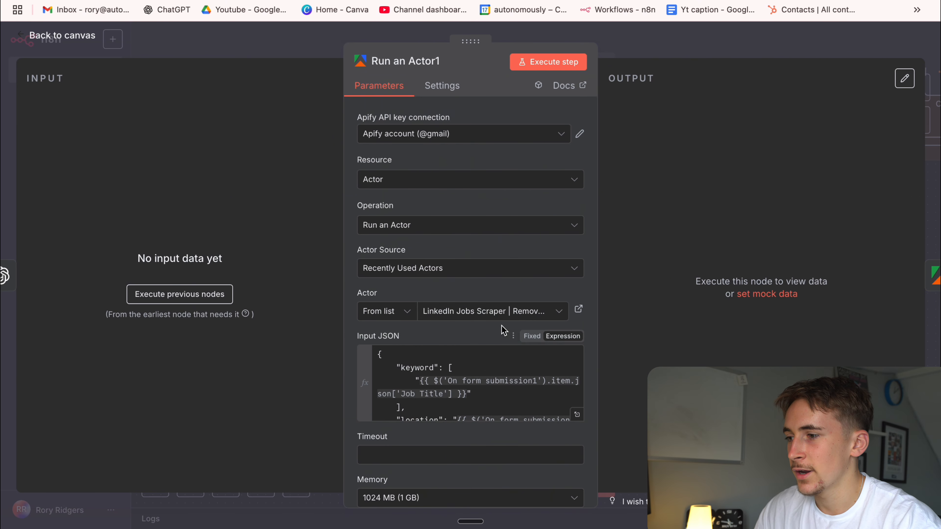
Open the LinkedIn Jobs Scraper actor in Apify and check its per-result pricing and the keyword and location in its JSON input.
click(578, 311)
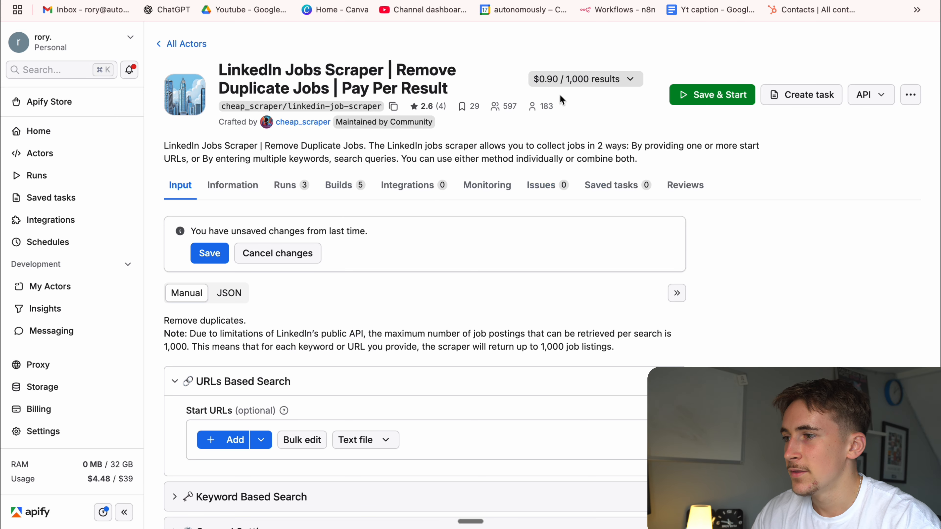
click(557, 77)
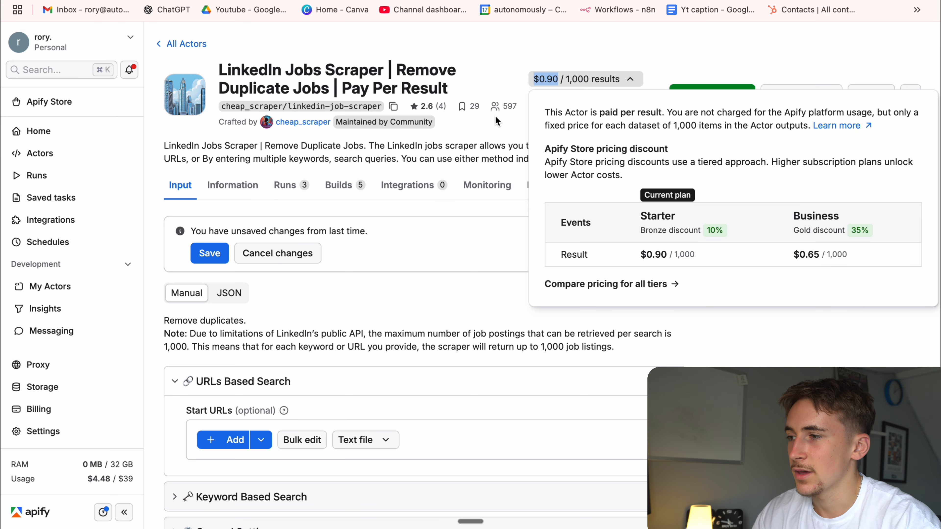
scroll(386, 248, down, 3)
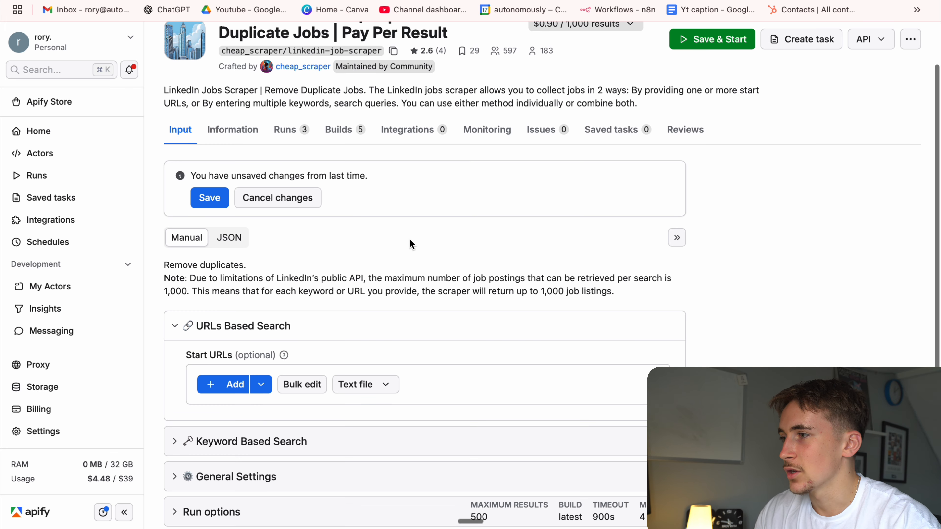
click(230, 237)
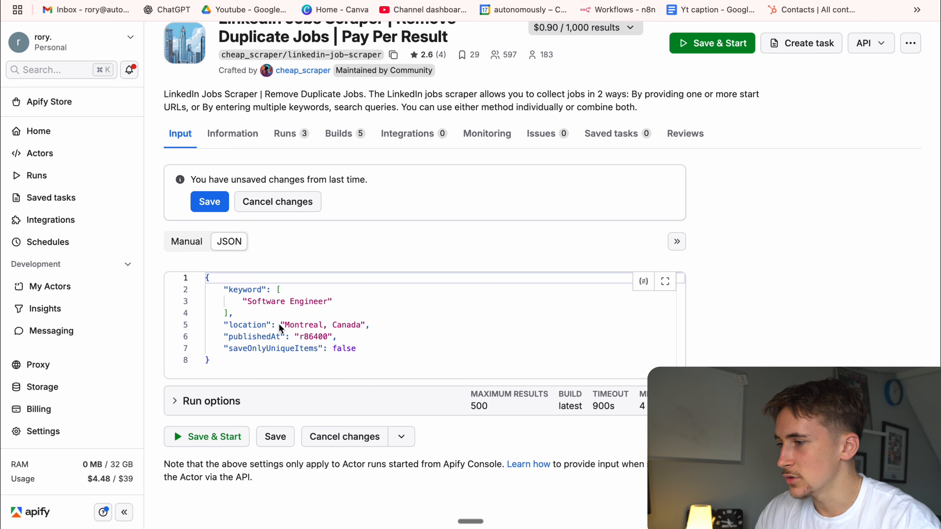
drag(228, 290, 314, 304)
drag(261, 325, 318, 325)
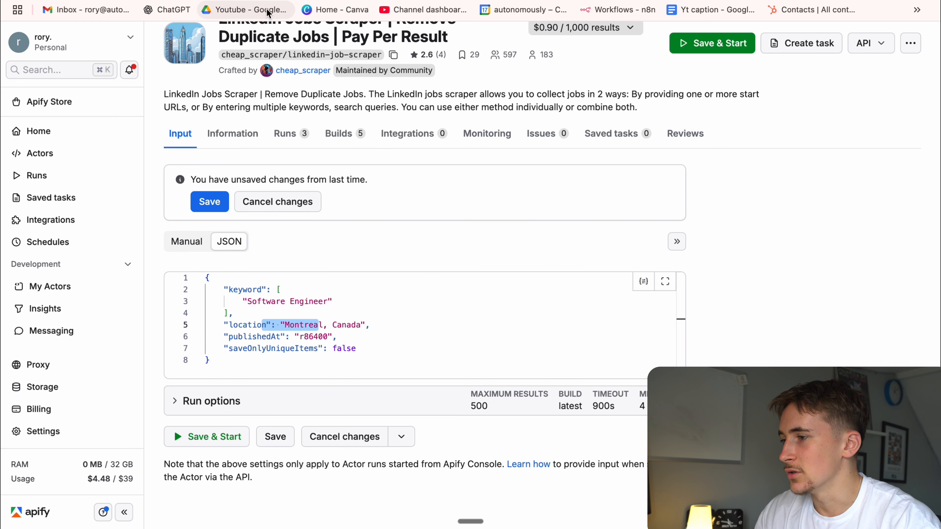
Return to n8n and review the Job Title and Location expressions in the Run an Actor1 node's Input JSON.
click(356, 1)
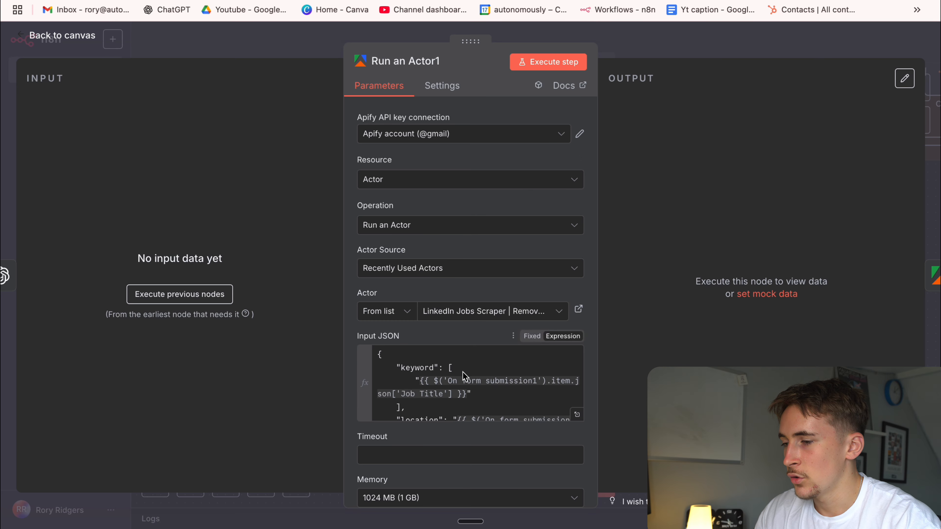
scroll(462, 382, down, 1)
scroll(459, 389, down, 2)
scroll(471, 388, up, 3)
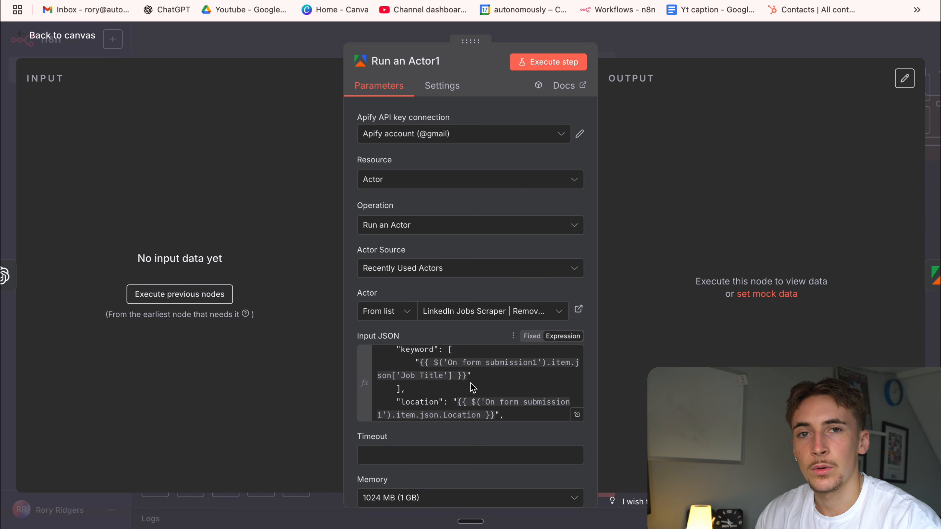
scroll(473, 388, down, 1)
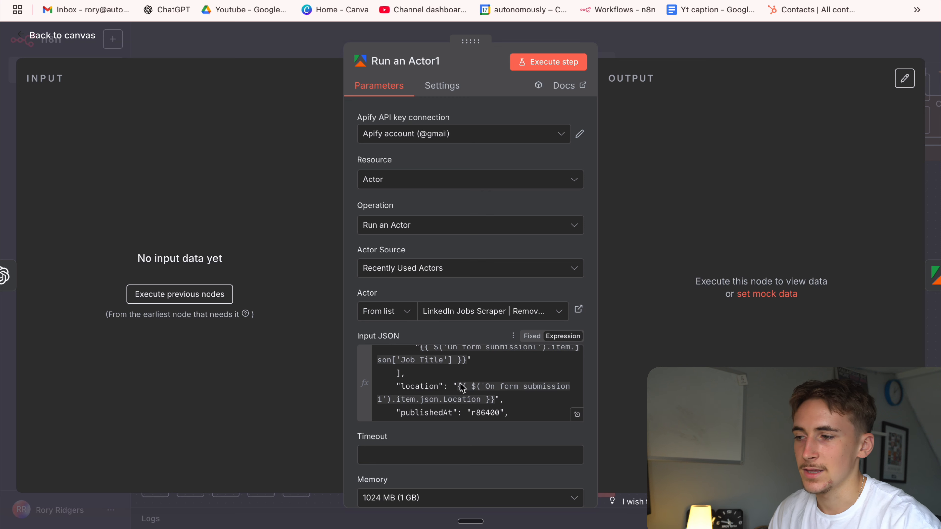
scroll(470, 378, up, 2)
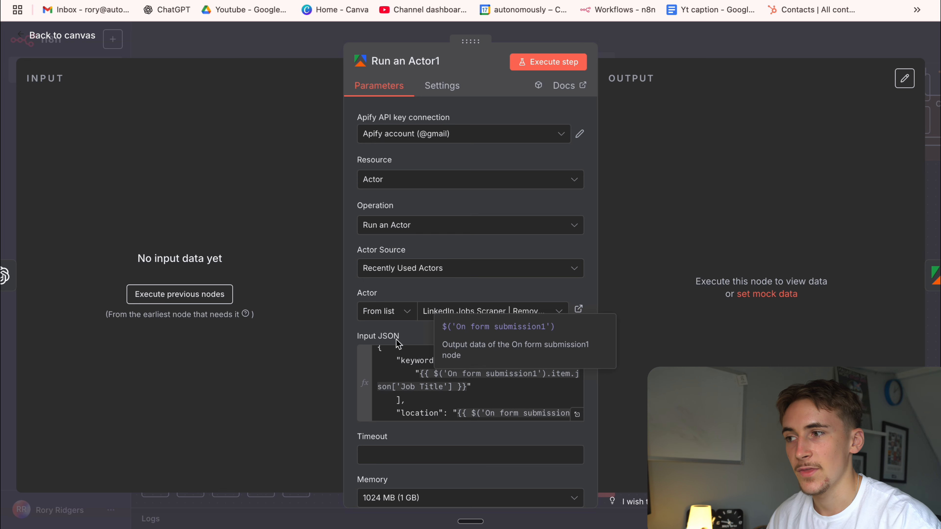
click(611, 49)
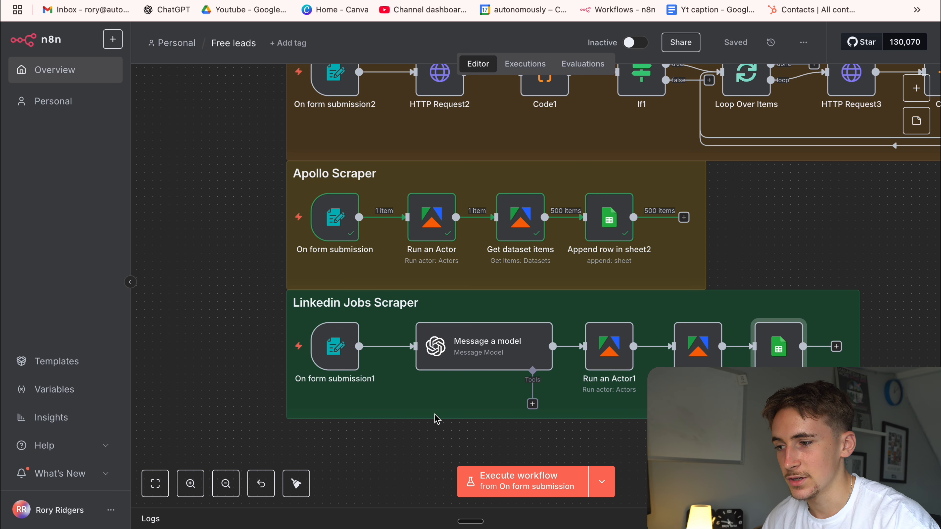
Set On form submission1 as the starting trigger and execute the workflow to bring up its test form.
click(598, 478)
click(585, 446)
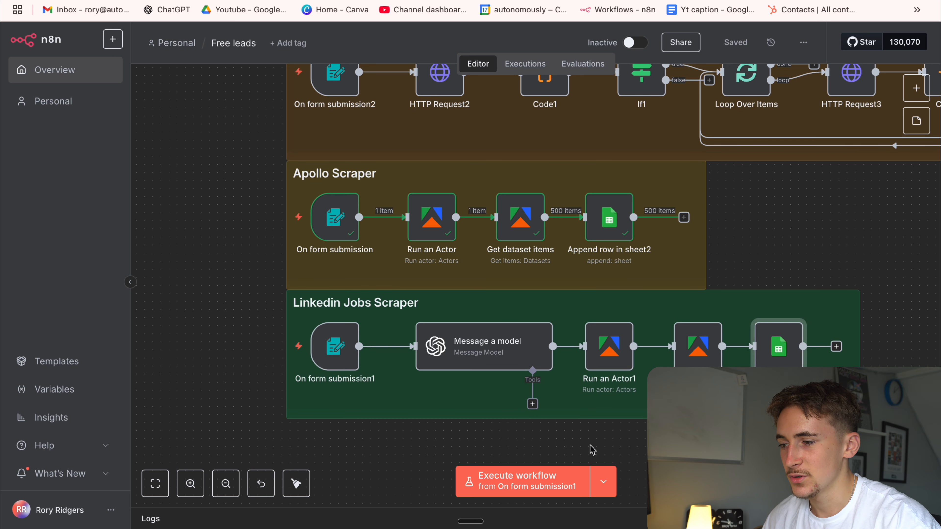
click(564, 482)
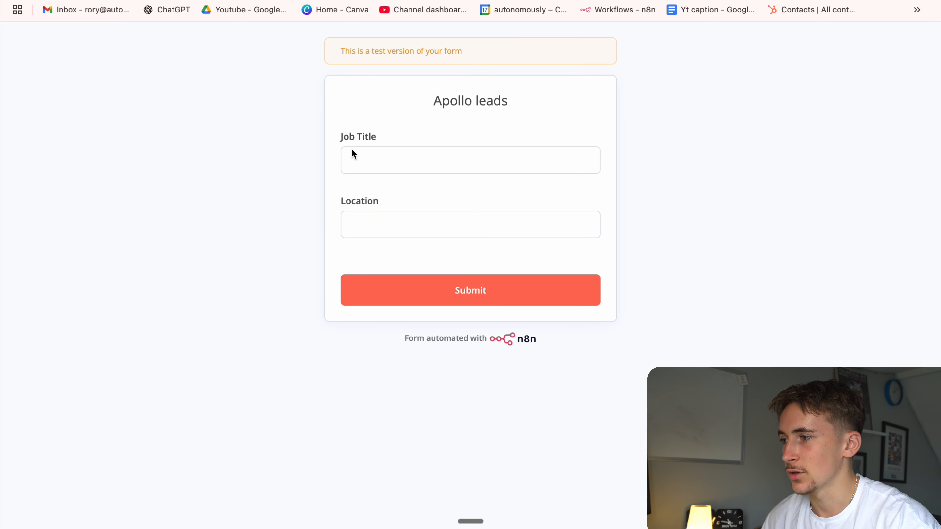
Submit the test form with Job Title "Sales assistant" and Location "London", and close the form page.
click(371, 158)
text(Sales assiotant)
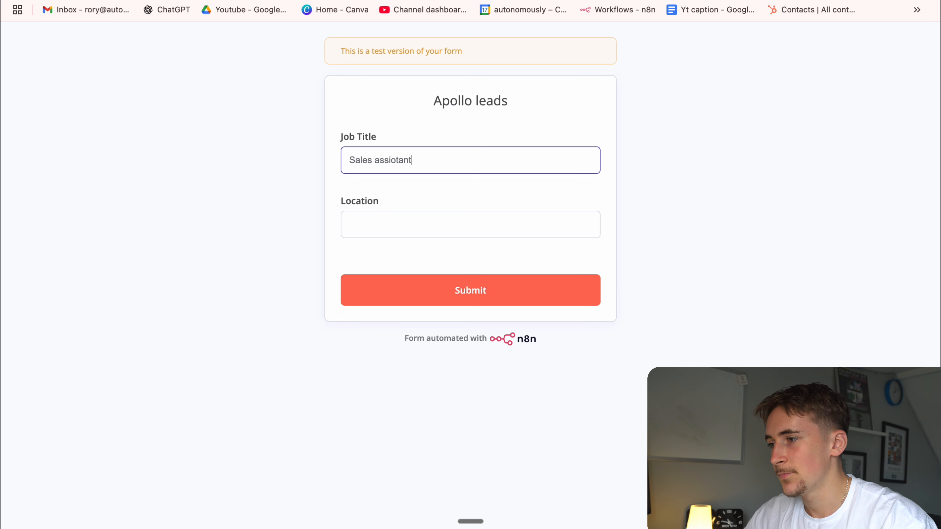
right_click(405, 162)
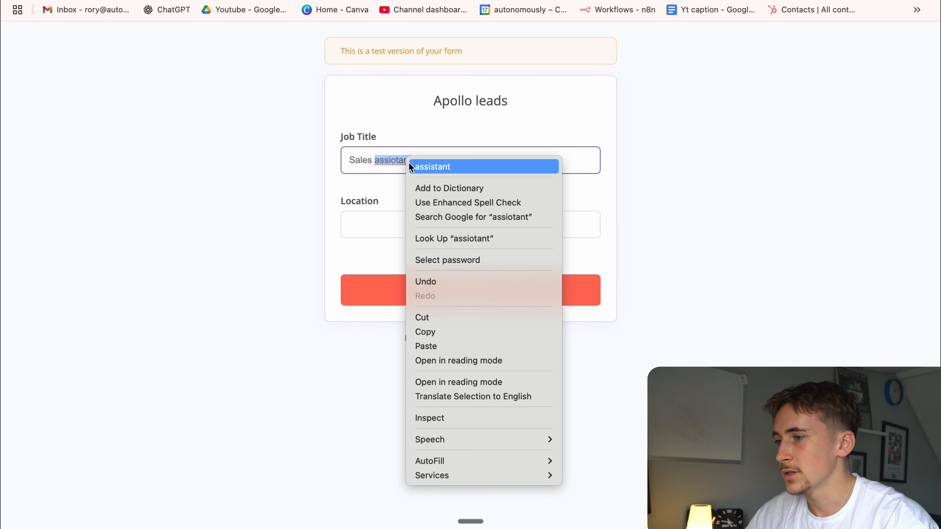
click(429, 167)
click(380, 219)
text(London)
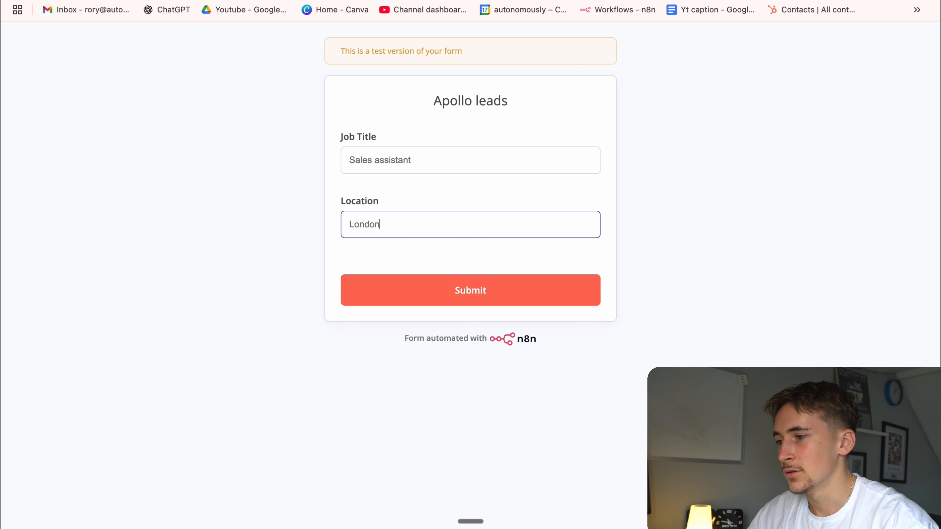
click(399, 293)
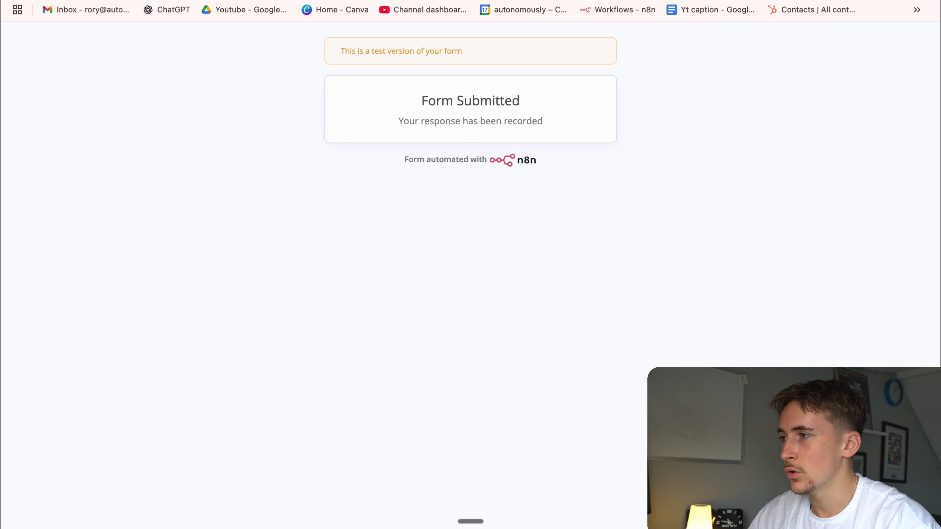
key(super+w)
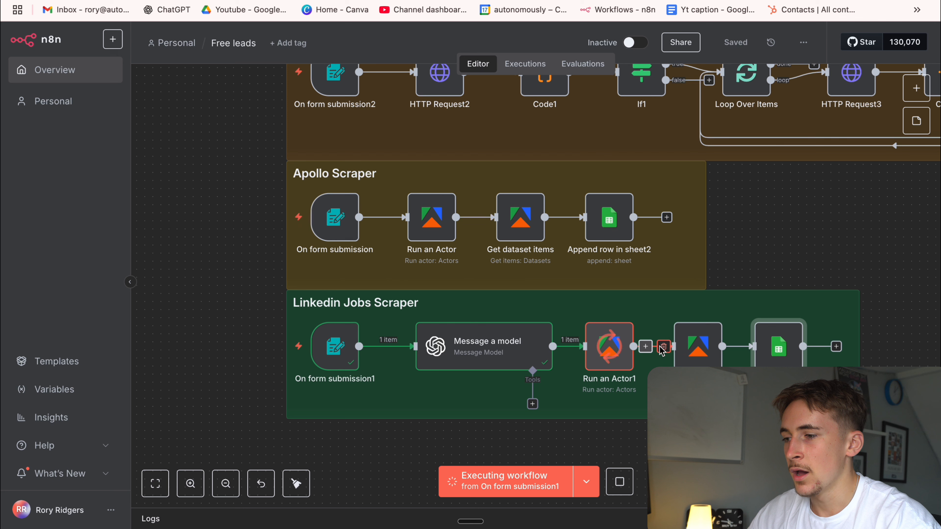
Inspect the Message a model node's output, and look briefly at the Run an Actor1 node during the execution.
double_click(511, 342)
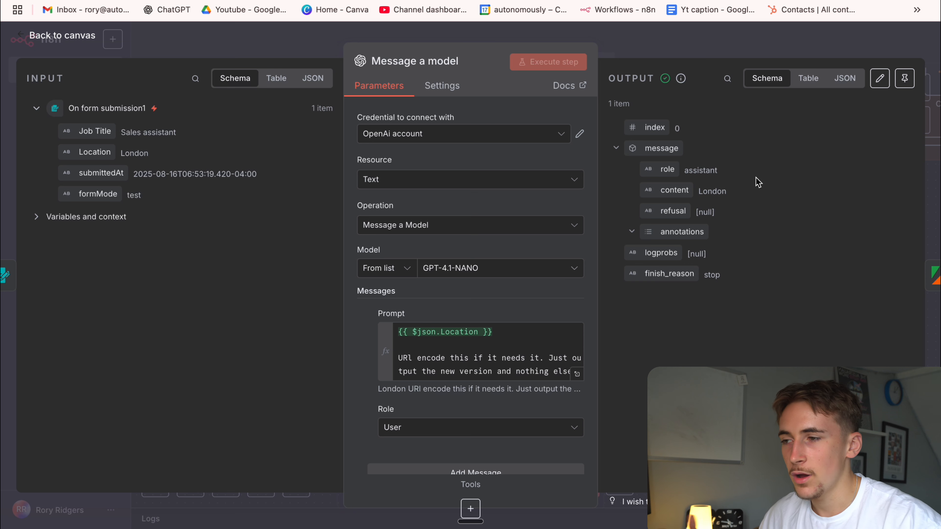
key(Escape)
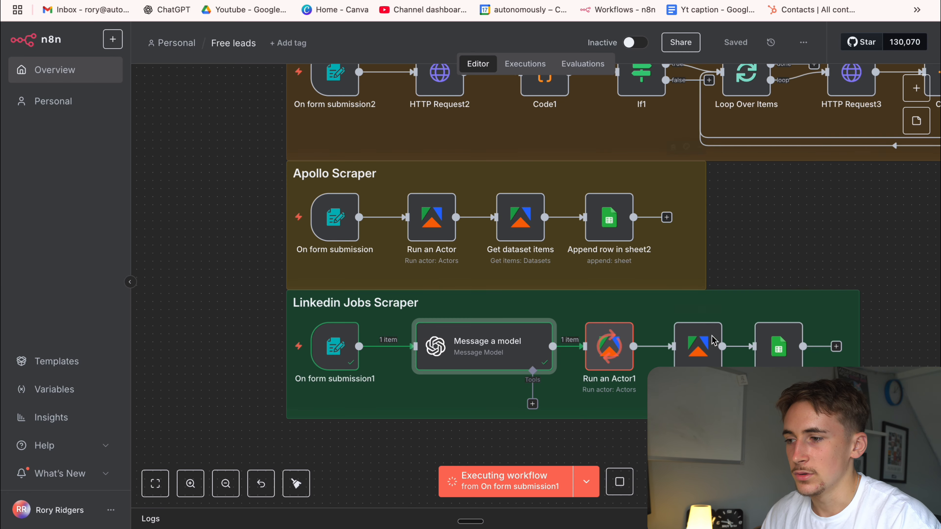
double_click(610, 348)
key(Escape)
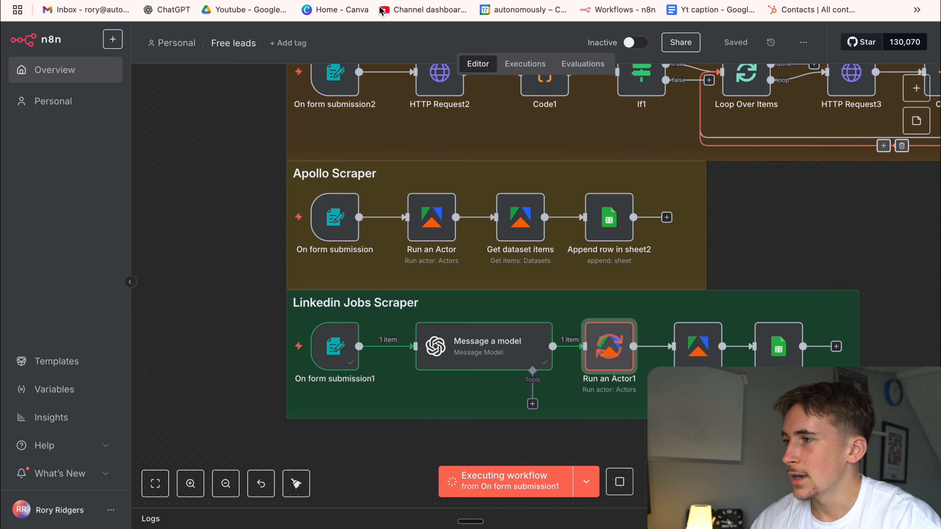
Check the LinkedIn Jobs Scraper's recent runs in Apify, and its input settings and run options down to Maximum charged results.
click(437, 1)
click(285, 140)
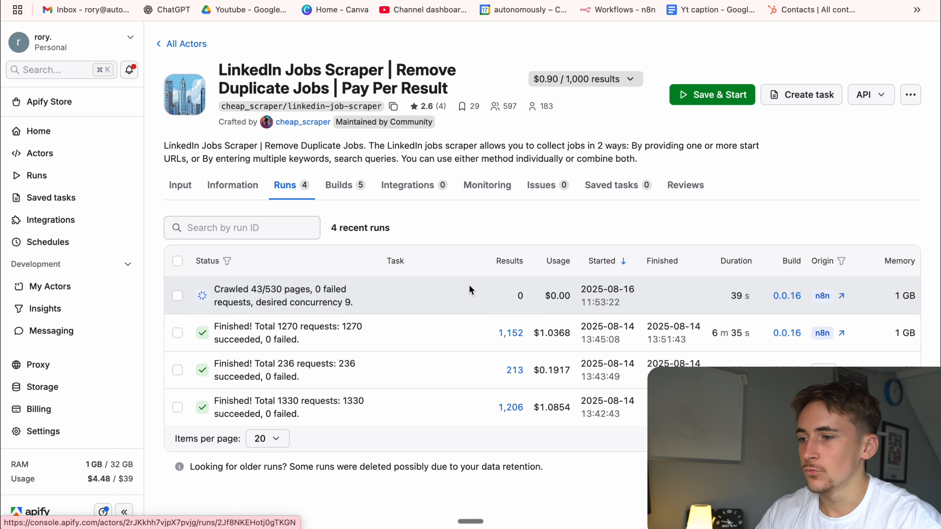
click(184, 183)
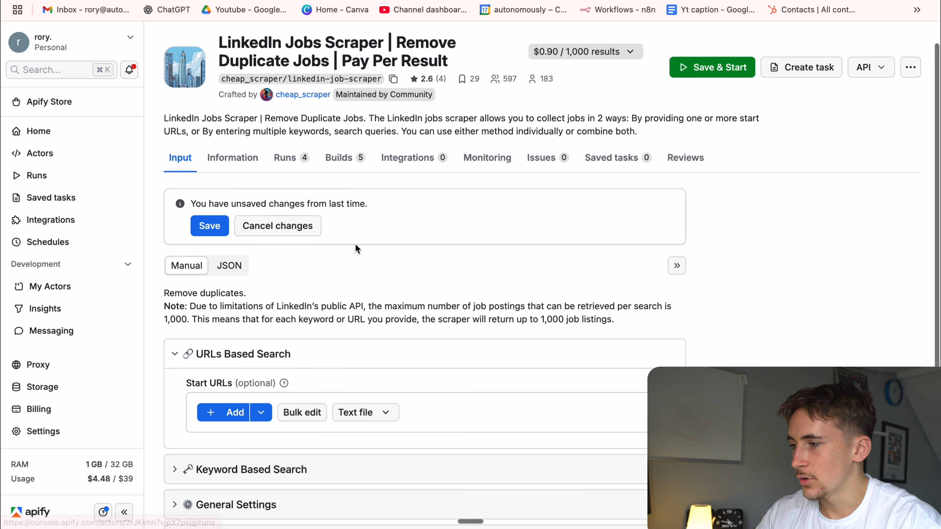
scroll(355, 245, down, 5)
click(272, 326)
scroll(272, 320, down, 3)
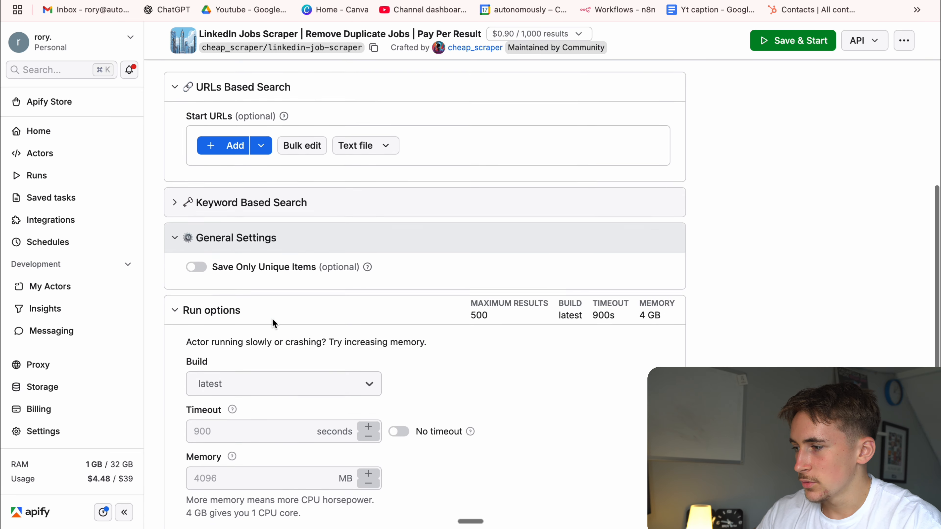
scroll(367, 365, down, 5)
click(297, 401)
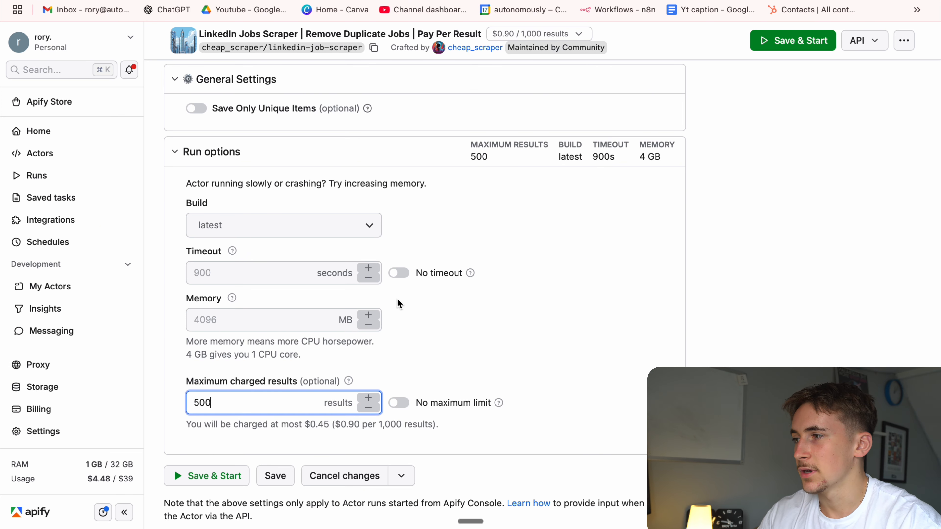
Compare the actor's JSON input with its manual input settings, and return to its list of runs.
scroll(397, 299, up, 5)
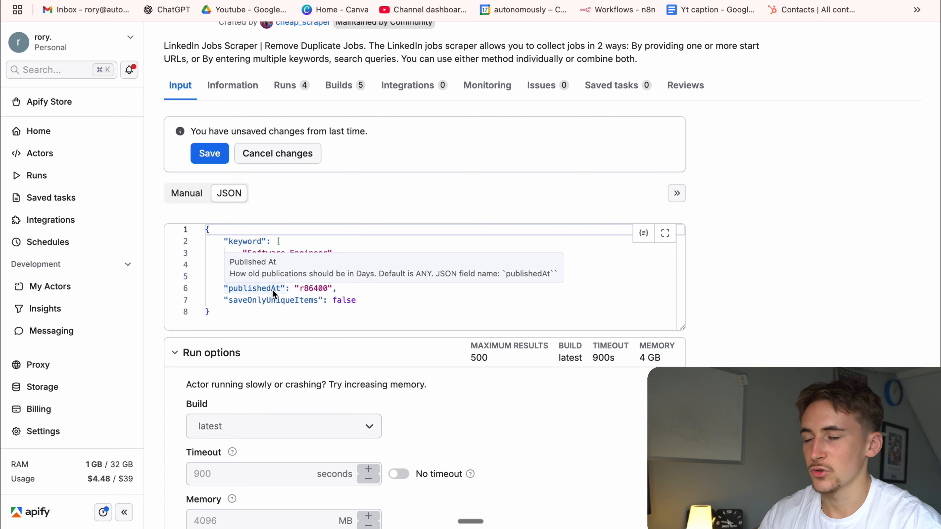
click(199, 198)
scroll(326, 244, down, 8)
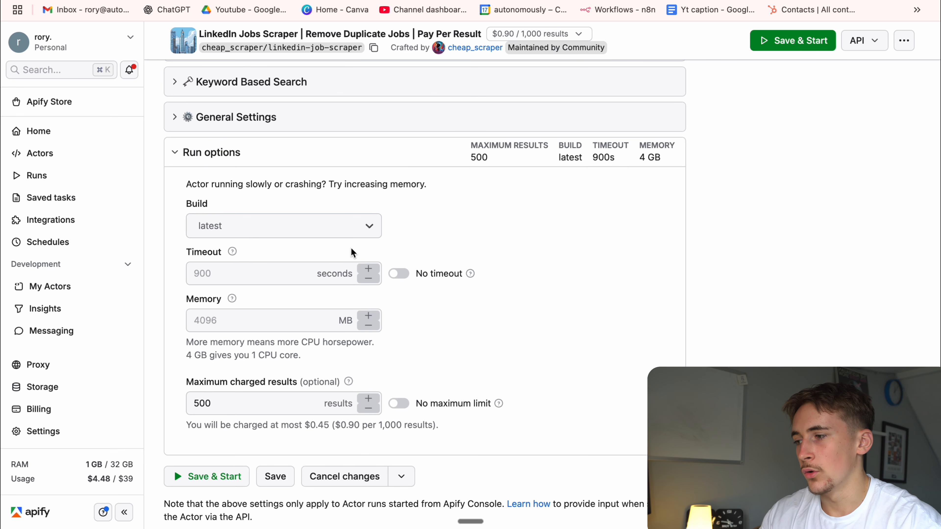
scroll(228, 305, up, 10)
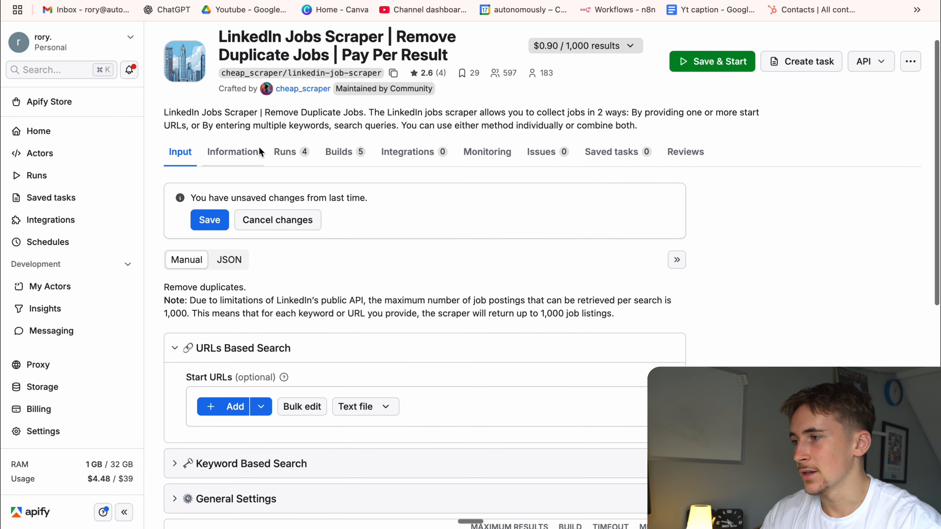
click(294, 158)
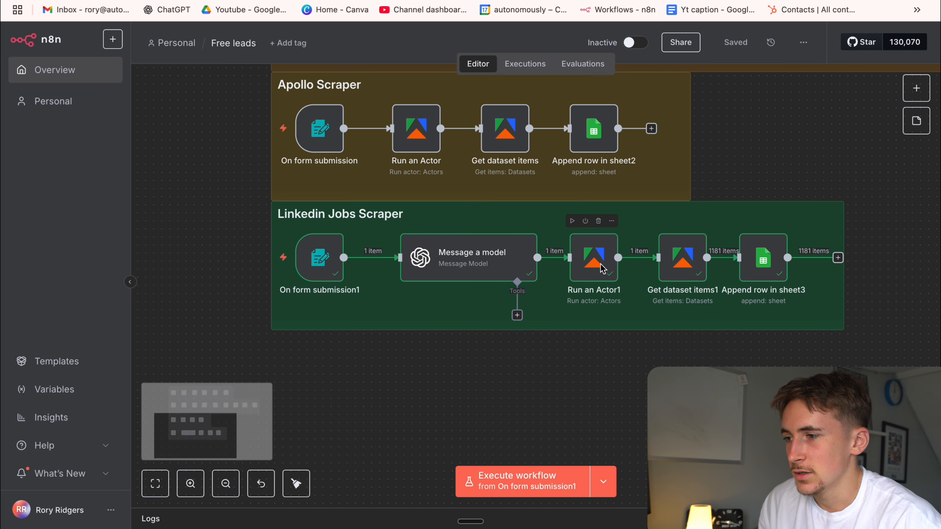
Inspect the Run an Actor1 node's output down to its run stats, and close the node.
double_click(602, 266)
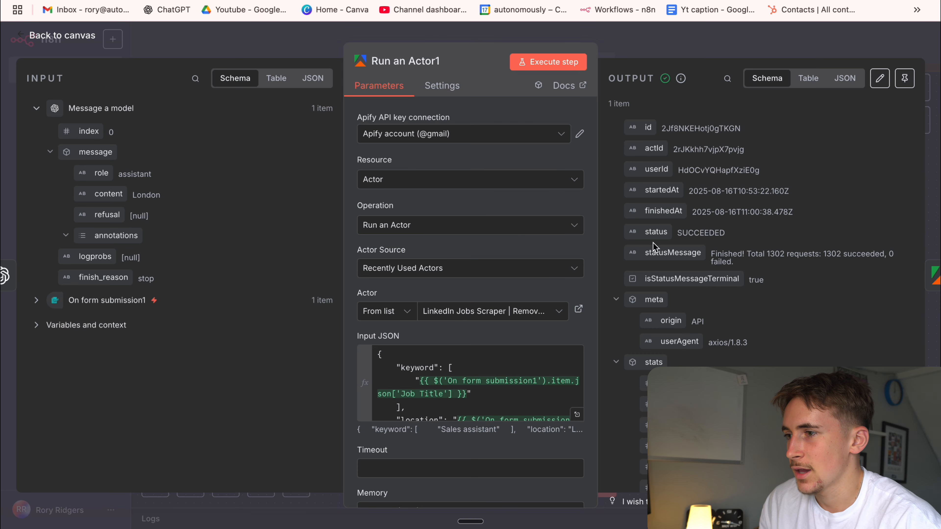
scroll(713, 210, down, 6)
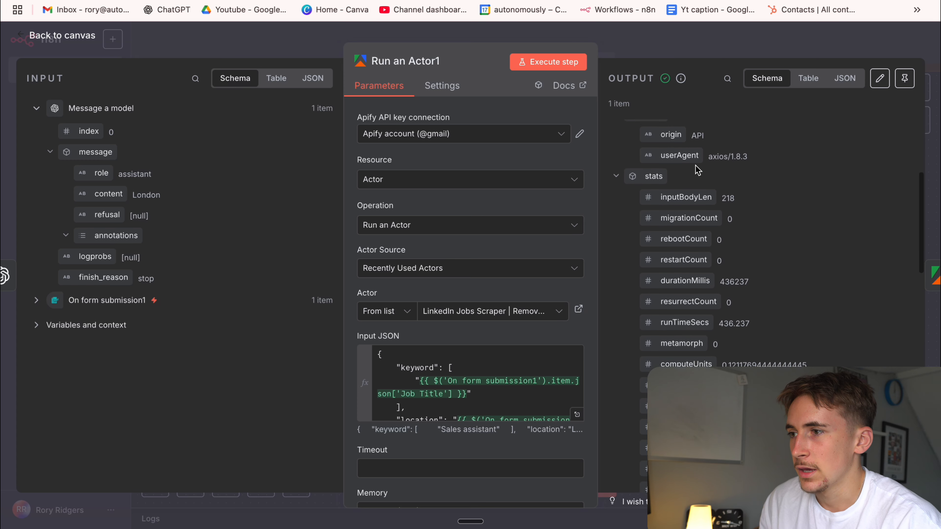
key(Escape)
Open the Get dataset items1 node and check its output item count and its Dataset ID expression.
double_click(682, 258)
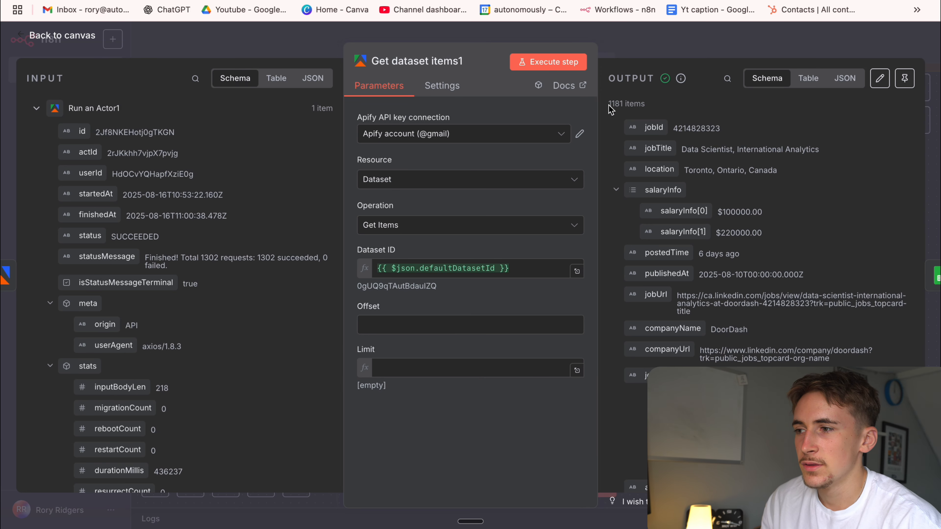
drag(609, 104, 640, 102)
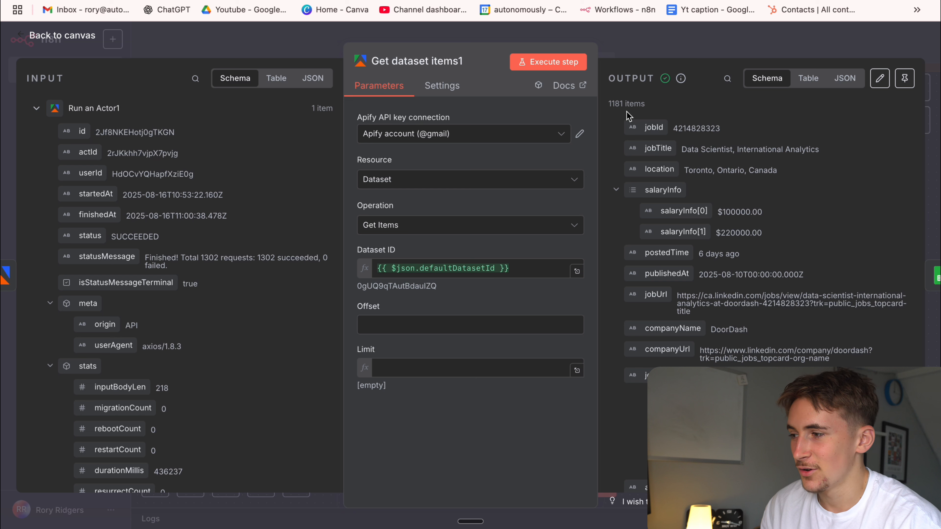
click(525, 273)
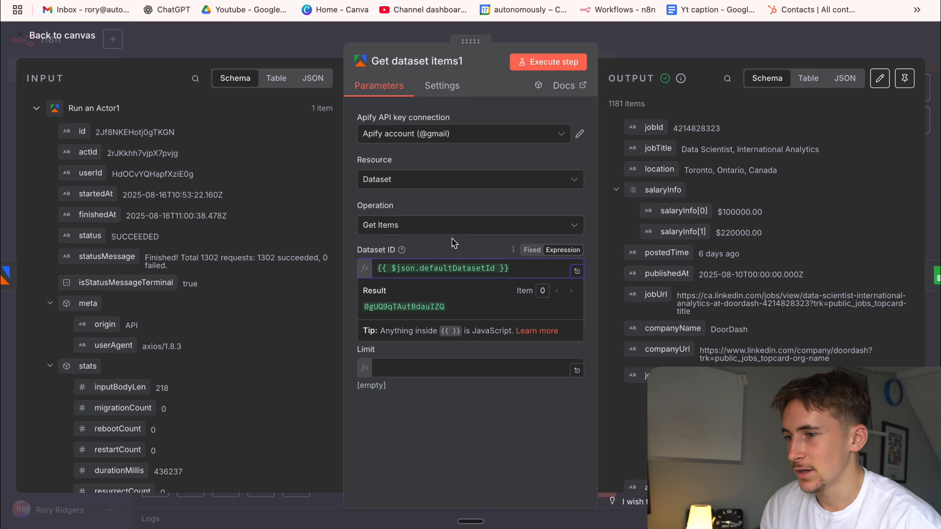
click(613, 180)
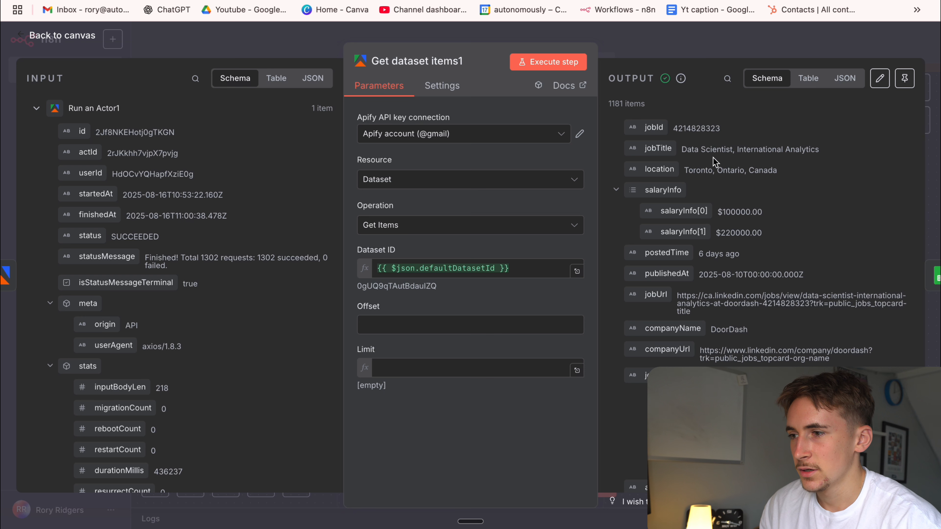
Read through the Get dataset items1 output fields, from salary and company URL to job description and poster details, and close the node.
scroll(731, 168, down, 2)
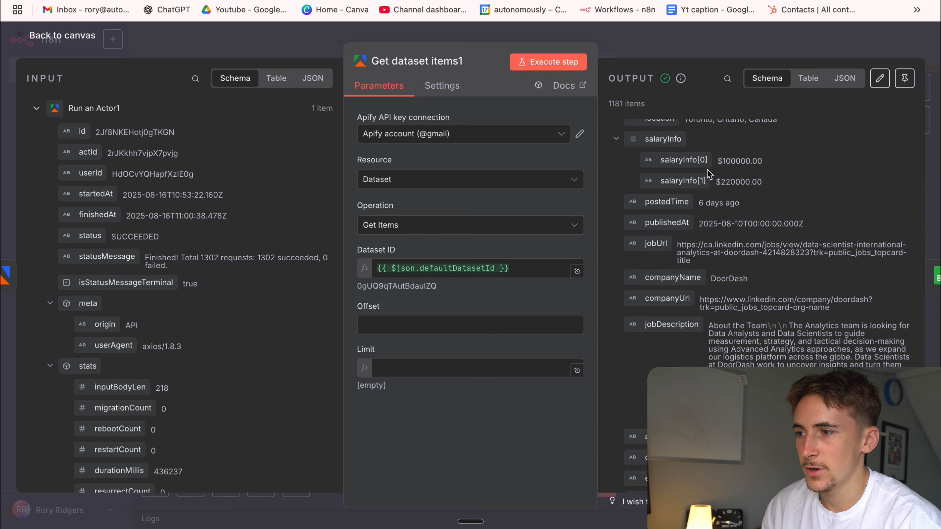
scroll(707, 190, down, 3)
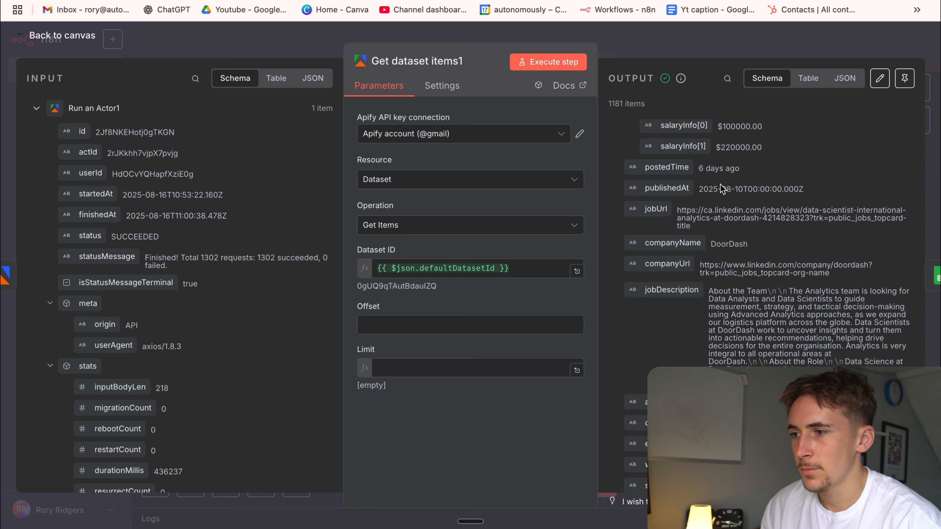
drag(715, 205, 728, 206)
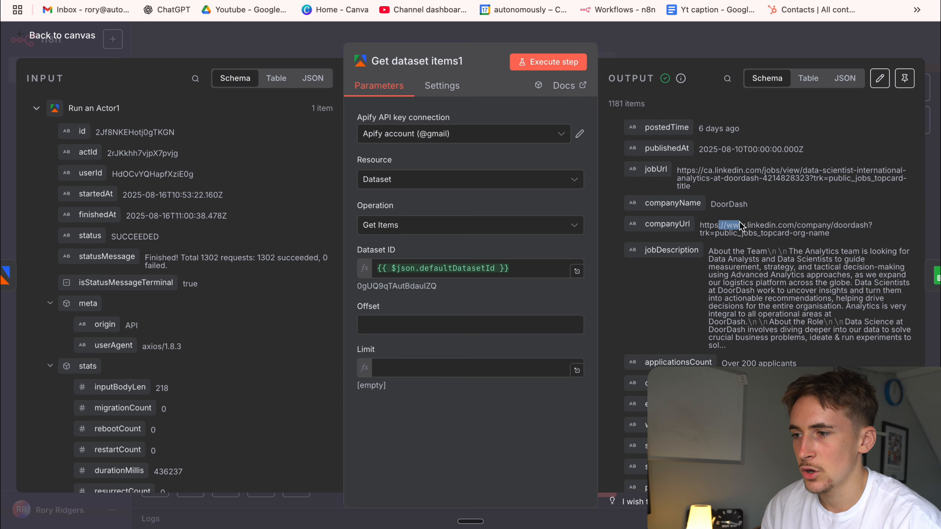
scroll(741, 226, down, 2)
scroll(720, 302, down, 3)
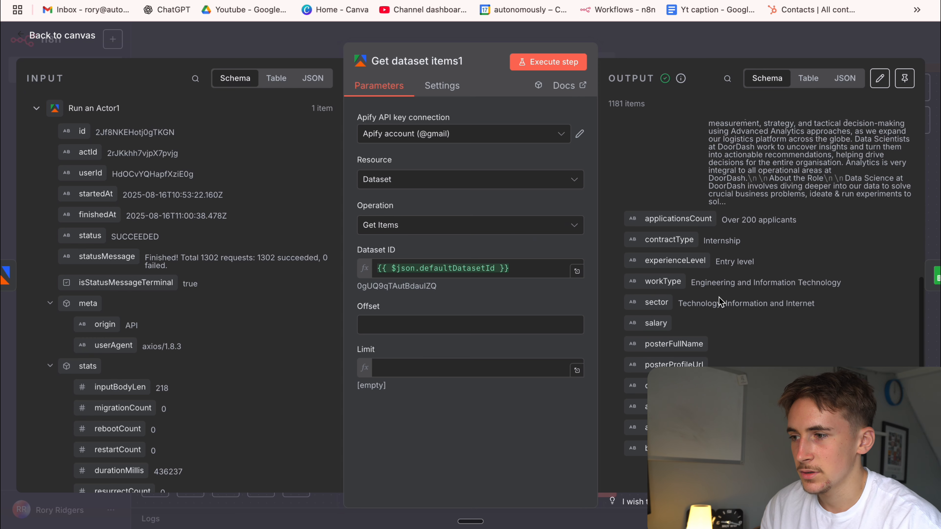
key(Escape)
Review the Append row in sheet3 node's mappings for Company name, Company Linkedin URL and Published date.
double_click(735, 256)
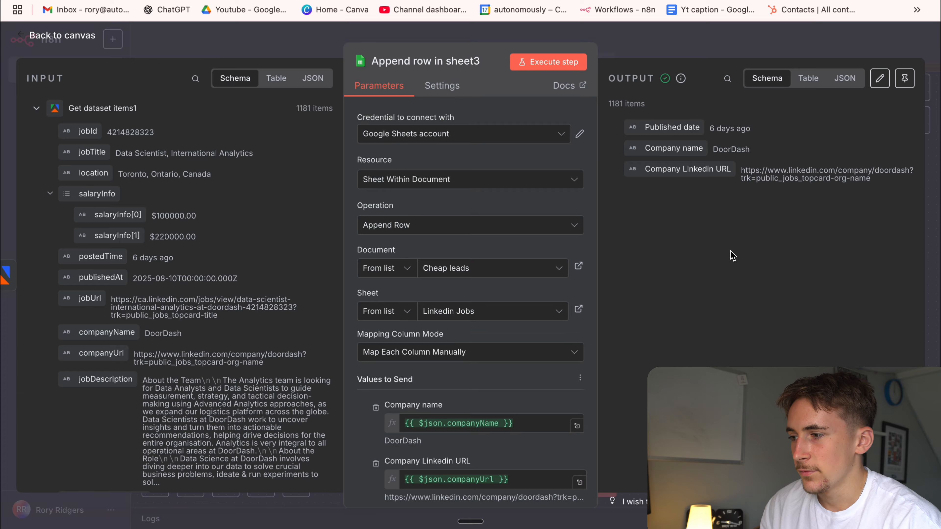
scroll(518, 267, down, 4)
click(528, 266)
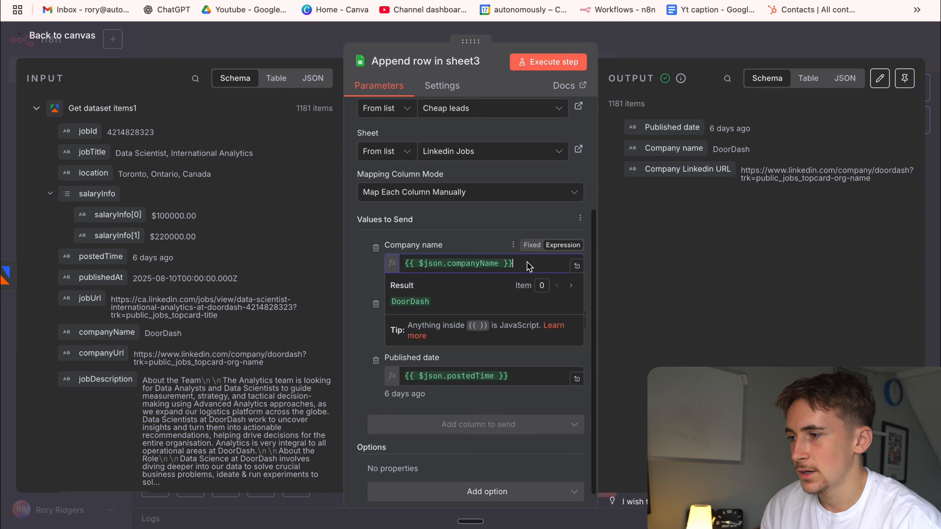
click(370, 328)
click(545, 323)
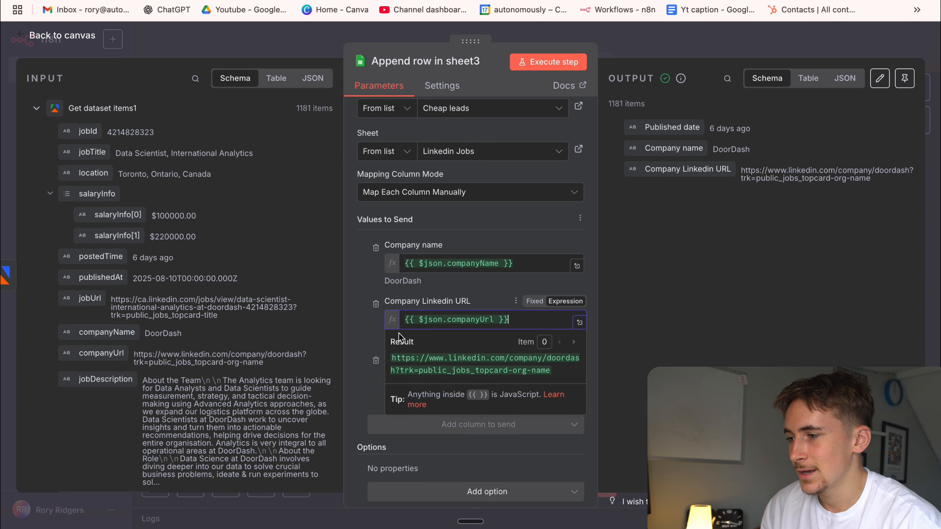
click(375, 337)
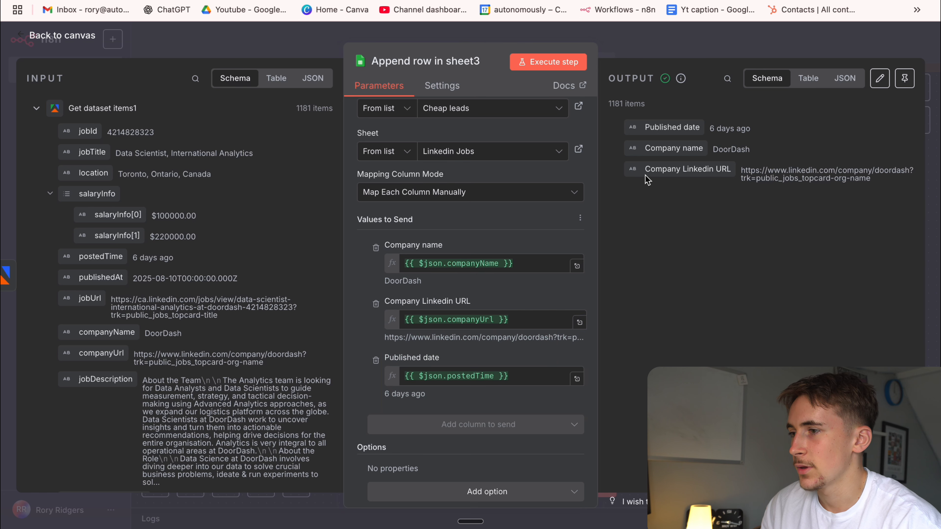
Switch to the Cheap leads spreadsheet and examine the Linkedin Jobs sheet down to its last row and back to the beginning.
click(458, 0)
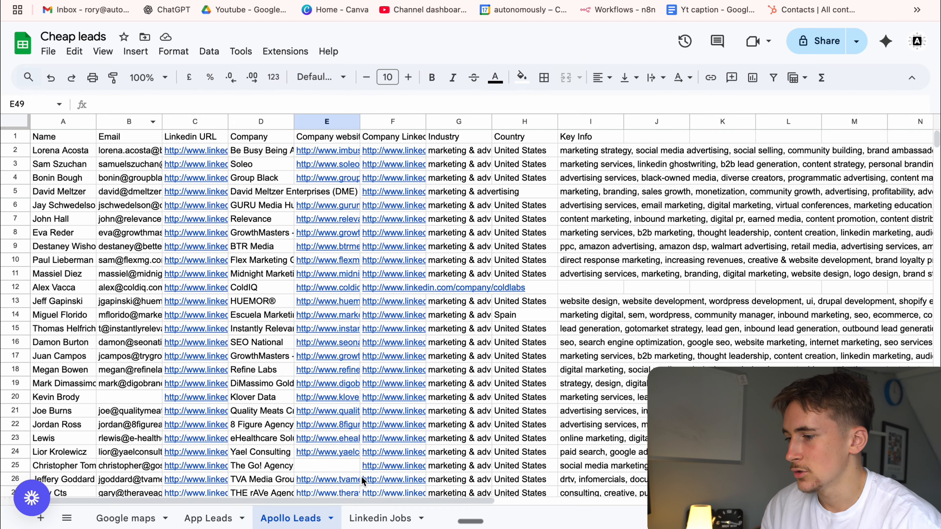
click(373, 514)
scroll(158, 211, down, 20)
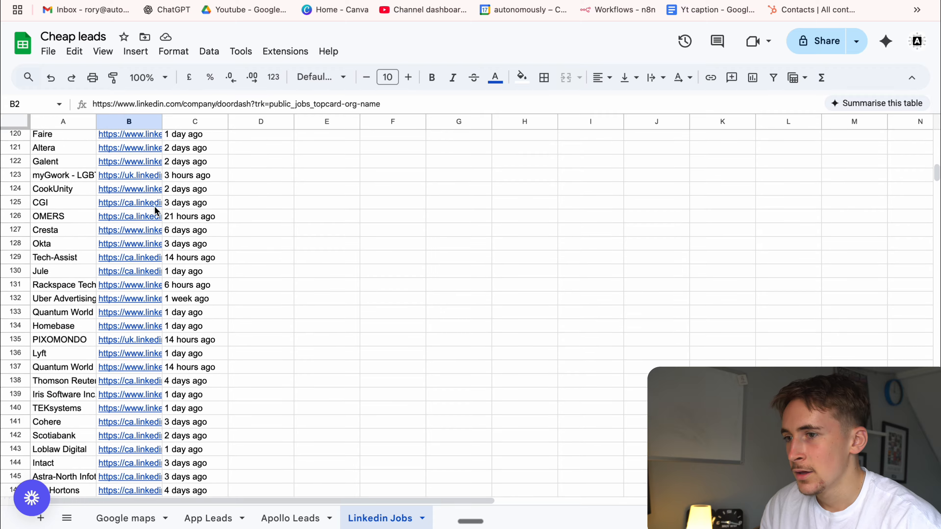
scroll(156, 211, down, 20)
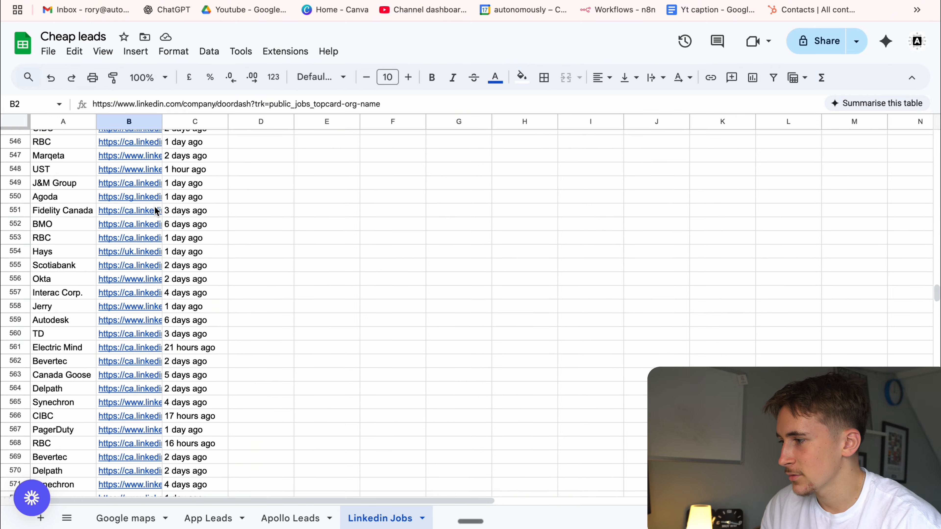
scroll(156, 211, down, 20)
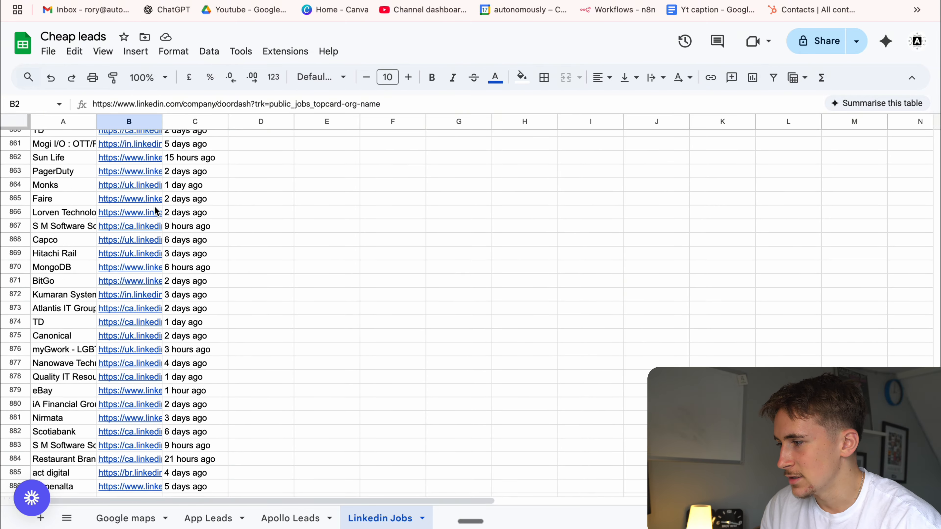
scroll(156, 212, down, 20)
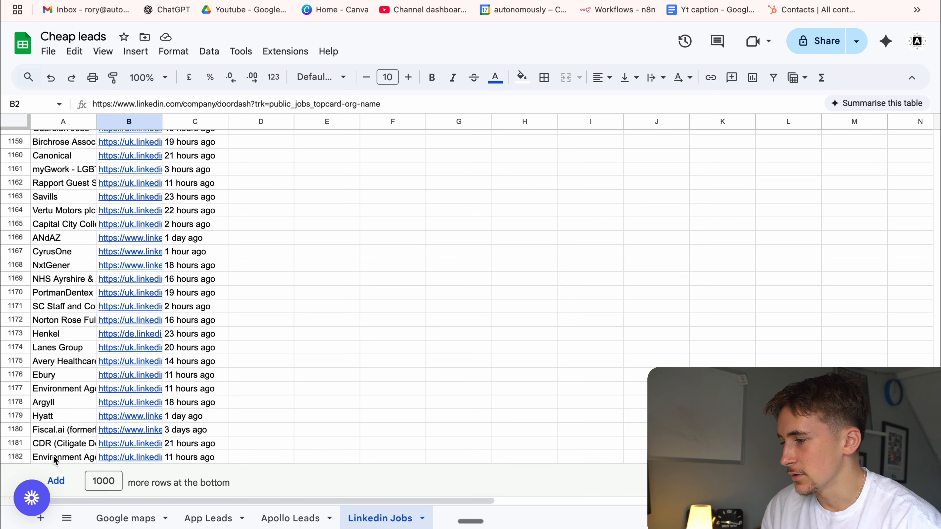
scroll(185, 303, up, 20)
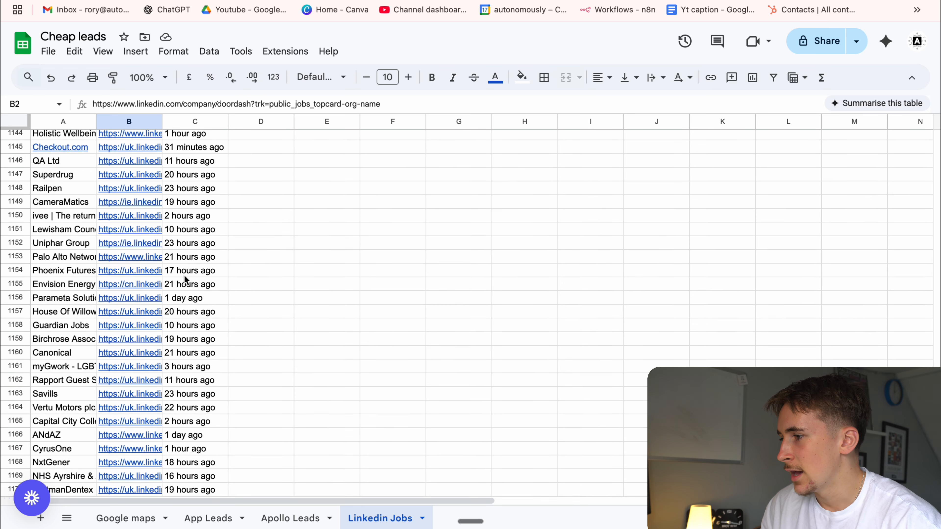
scroll(185, 281, up, 20)
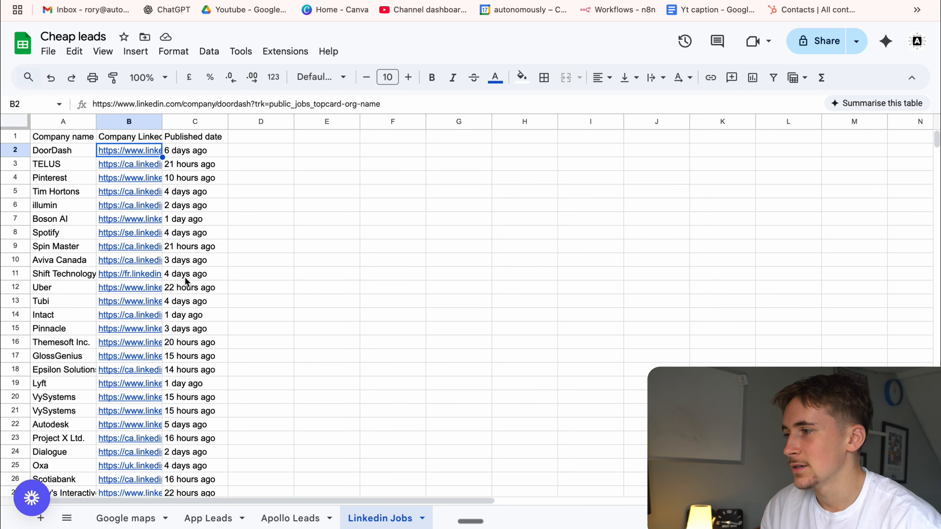
Check the published dates of the first two job rows and the company name in row 3.
click(187, 151)
click(187, 171)
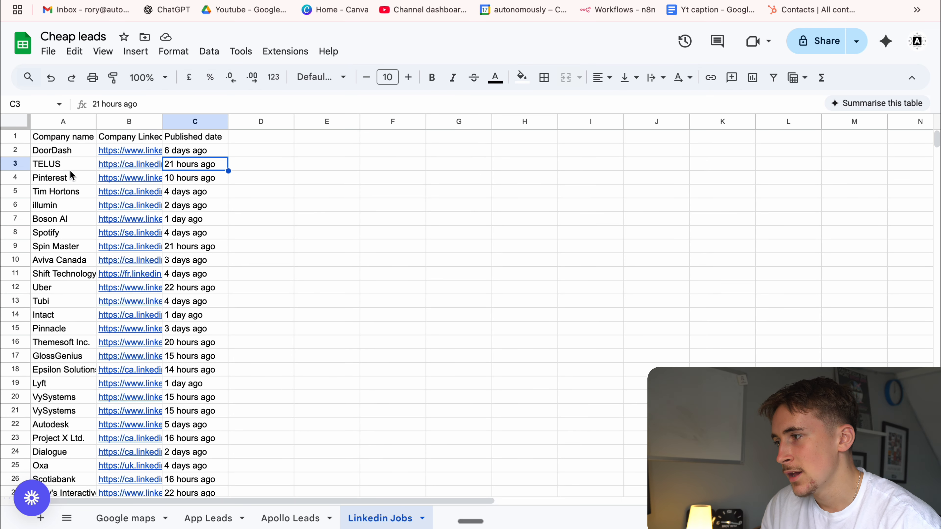
click(62, 169)
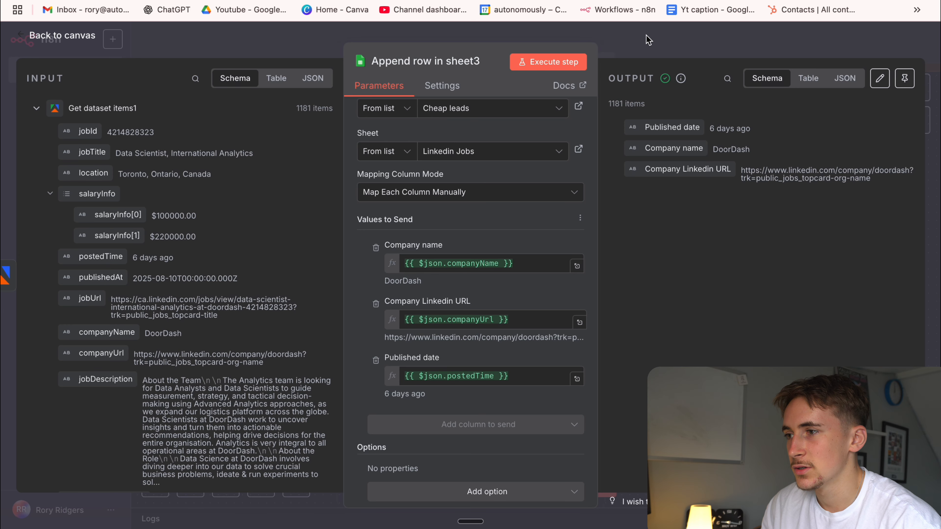
Glance back at the n8n workflow canvas, and check the DoorDash row's LinkedIn link and published date and the rows below in the spreadsheet.
click(646, 39)
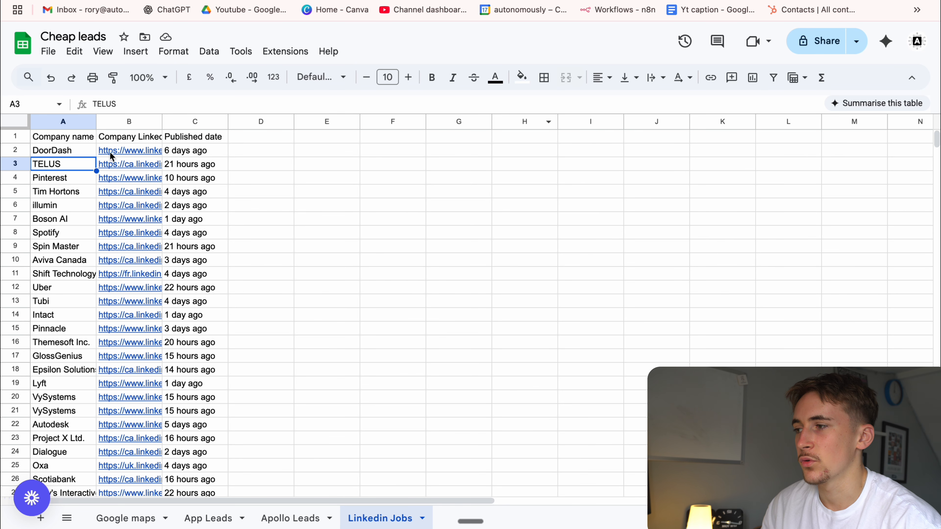
click(111, 151)
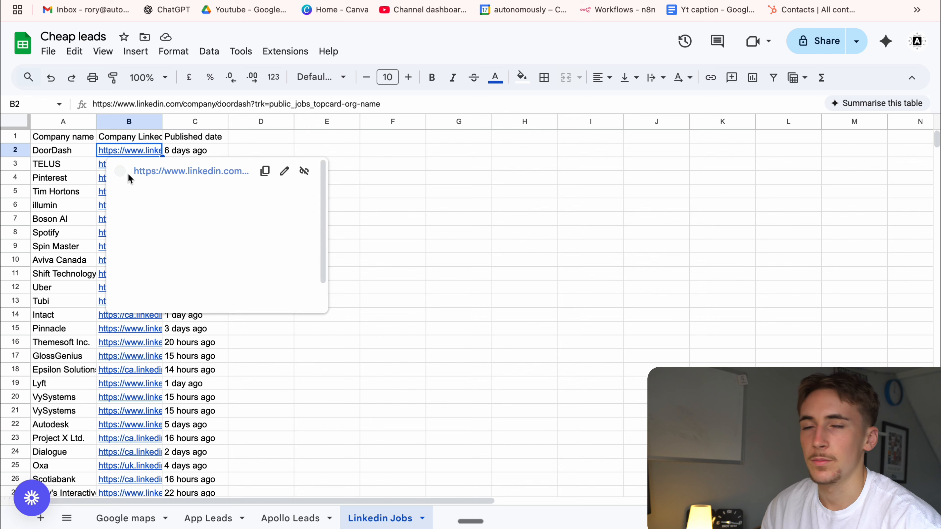
key(Right)
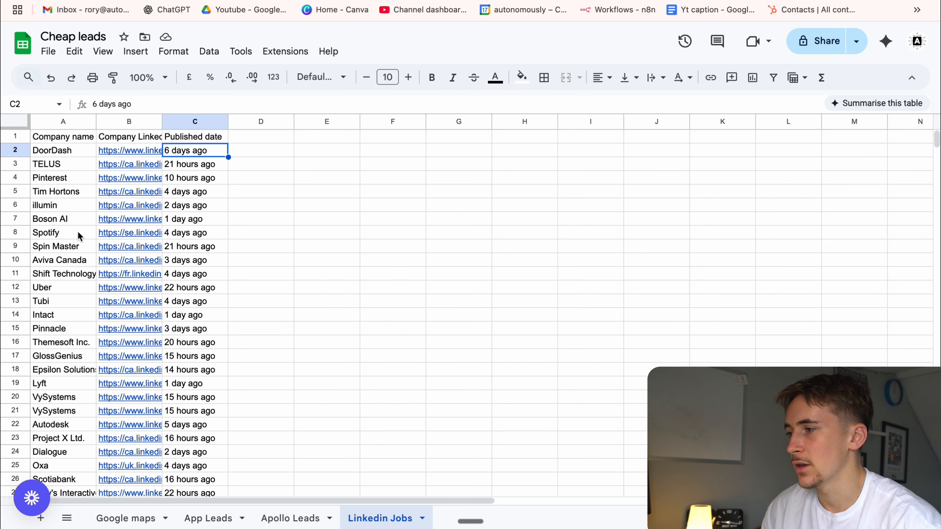
scroll(108, 295, down, 5)
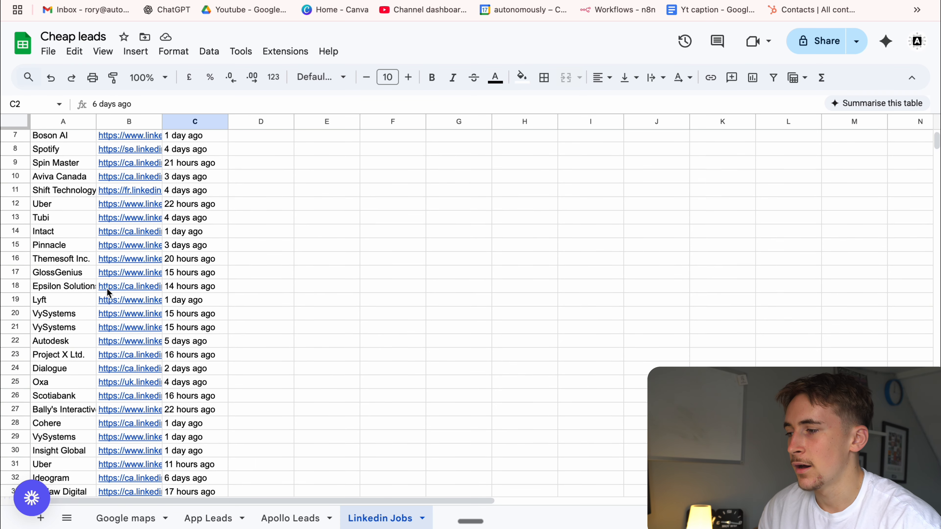